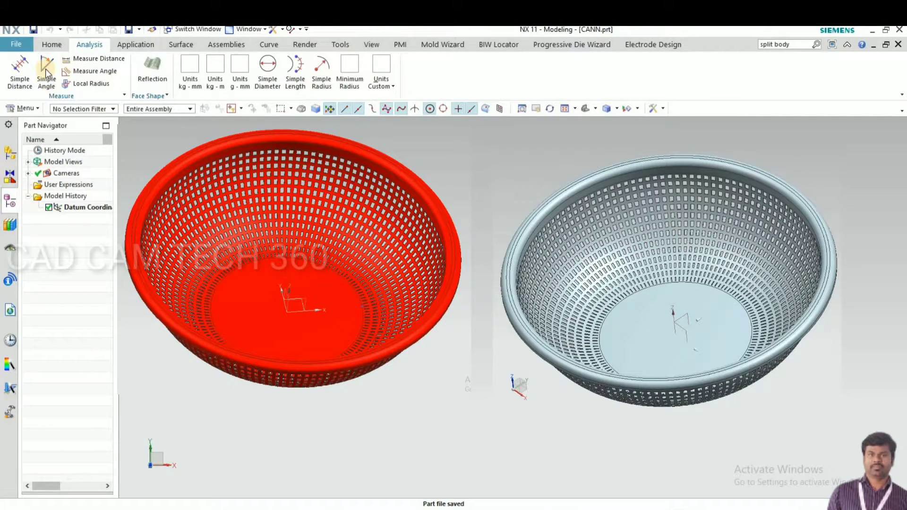
- Create a datum plane offset 2 mm above the XY plane
{"action": "left_click", "coordinate": [52, 44]}
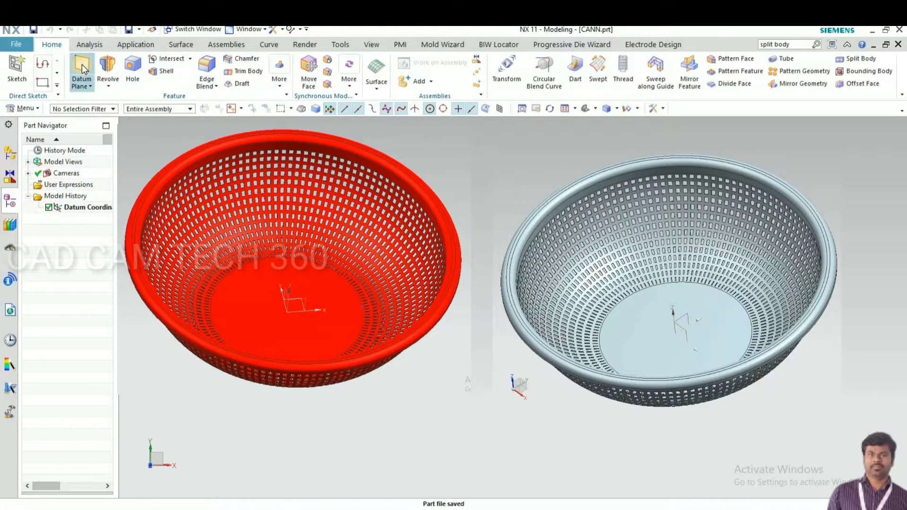
{"action": "left_click", "coordinate": [81, 64]}
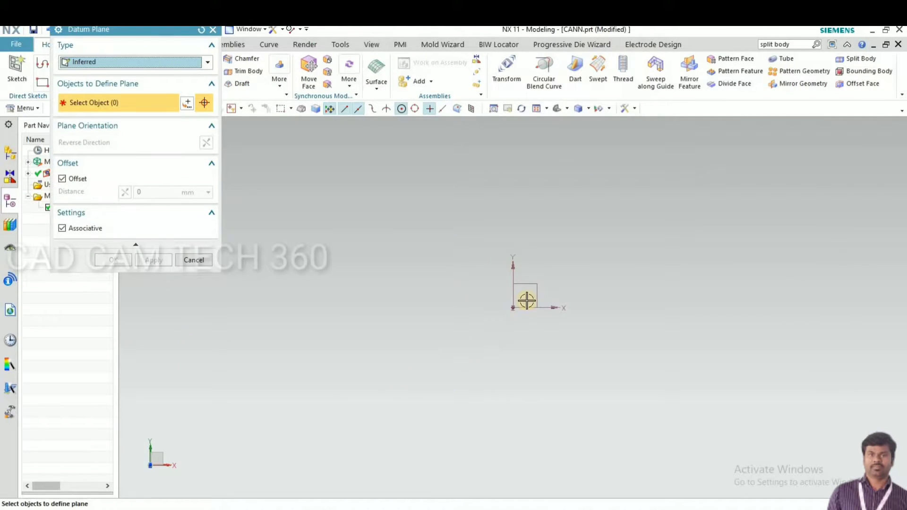
{"action": "left_click", "coordinate": [494, 326]}
{"action": "mouse_move", "coordinate": [492, 324]}
{"action": "middle_mouse_down"}
{"action": "mouse_move", "coordinate": [469, 301]}
{"action": "mouse_move", "coordinate": [441, 316]}
{"action": "mouse_move", "coordinate": [478, 310]}
{"action": "mouse_move", "coordinate": [324, 367]}
{"action": "middle_mouse_up"}
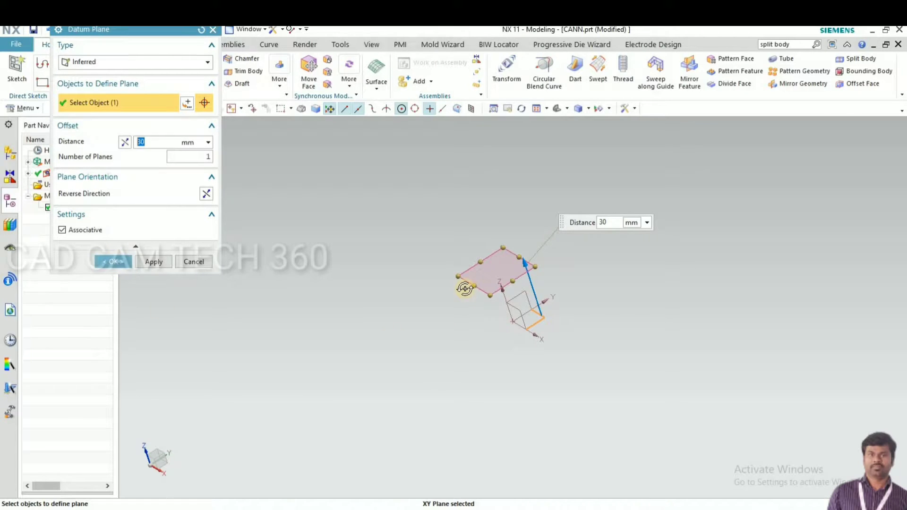
{"action": "mouse_move", "coordinate": [466, 286]}
{"action": "middle_mouse_down"}
{"action": "mouse_move", "coordinate": [444, 287]}
{"action": "mouse_move", "coordinate": [468, 293]}
{"action": "middle_mouse_up"}
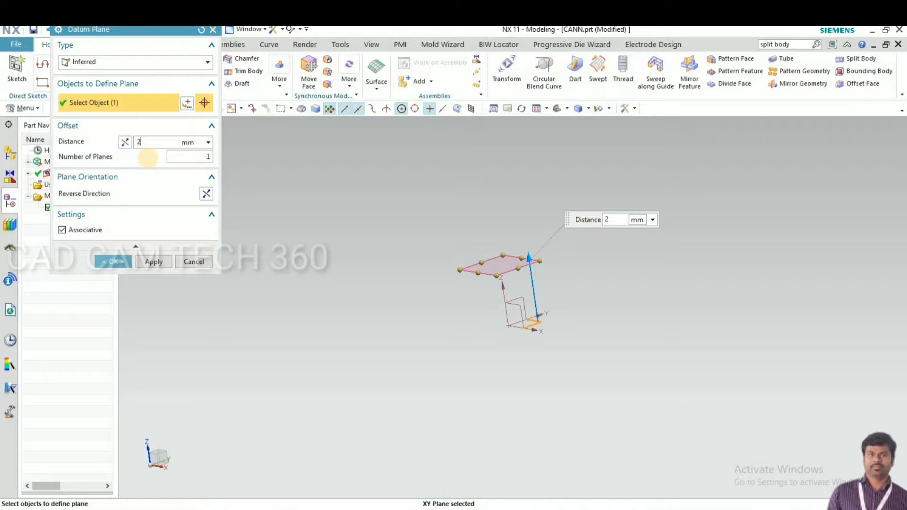
{"action": "left_click", "coordinate": [124, 258]}
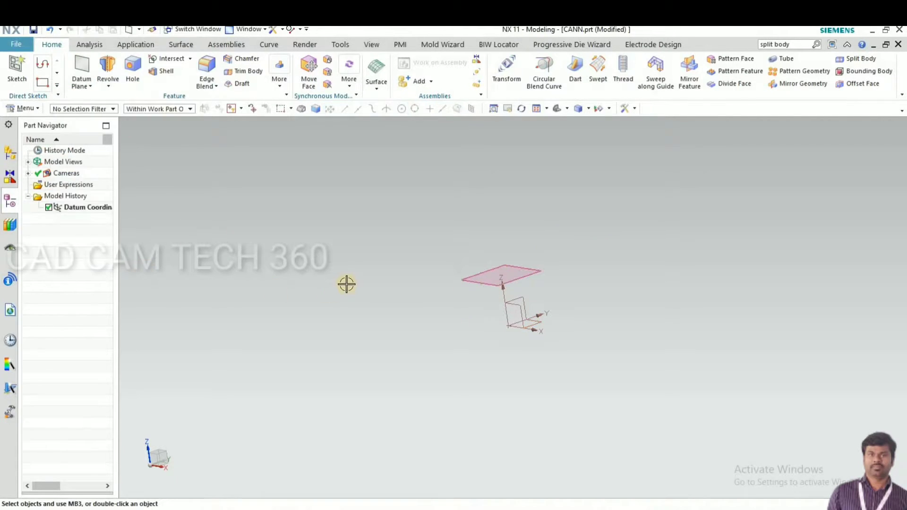
- Sketch a 50 mm diameter circle centred on the origin on the XY plane
{"action": "mouse_move", "coordinate": [392, 296]}
{"action": "middle_mouse_down"}
{"action": "mouse_move", "coordinate": [405, 338]}
{"action": "mouse_move", "coordinate": [391, 339]}
{"action": "middle_mouse_up"}
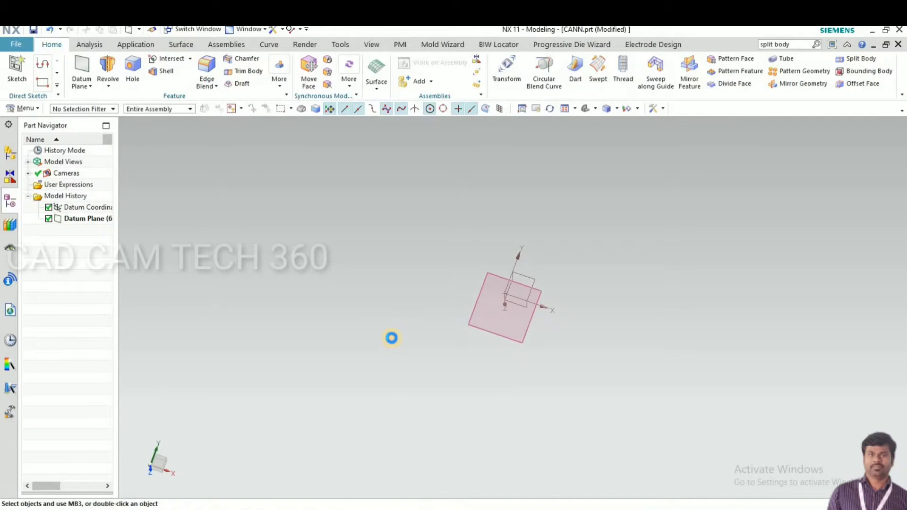
{"action": "key", "text": "F8"}
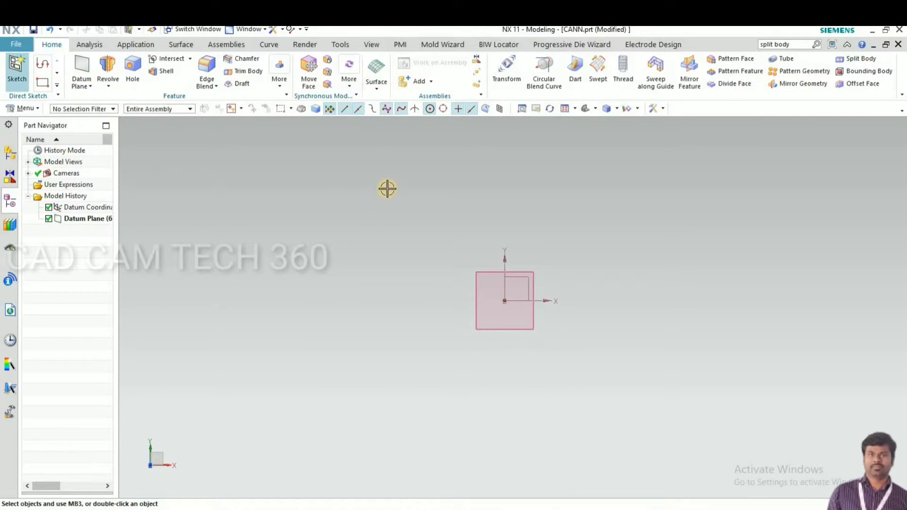
{"action": "middle_click_drag", "start_coordinate": [562, 275], "coordinate": [549, 274]}
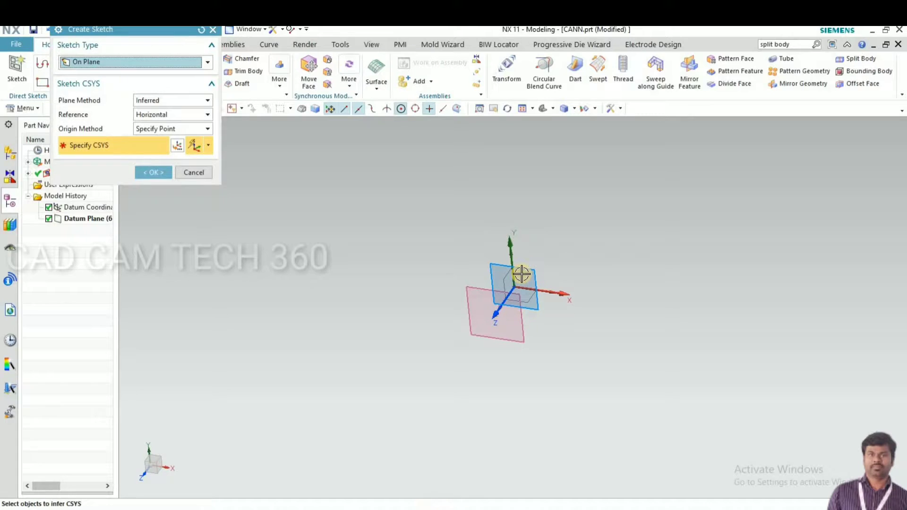
{"action": "left_click", "coordinate": [530, 289]}
{"action": "left_click", "coordinate": [156, 172]}
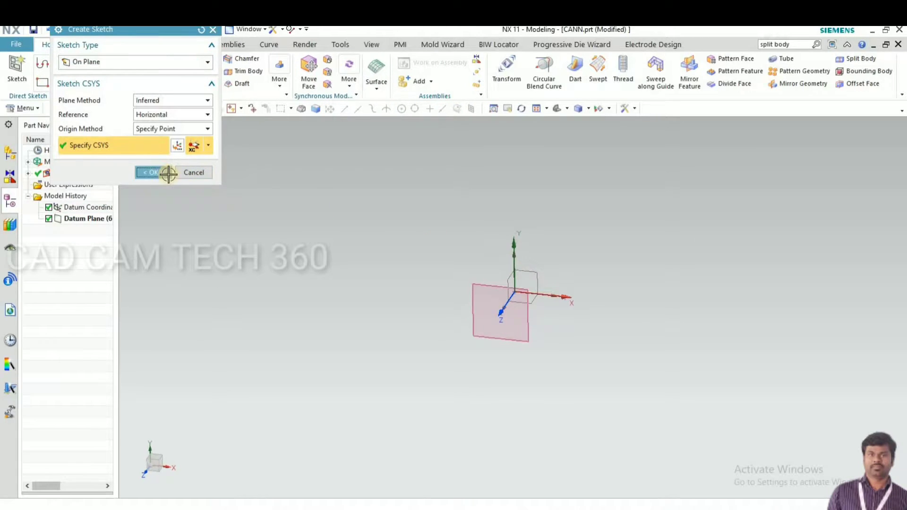
{"action": "left_click", "coordinate": [119, 63]}
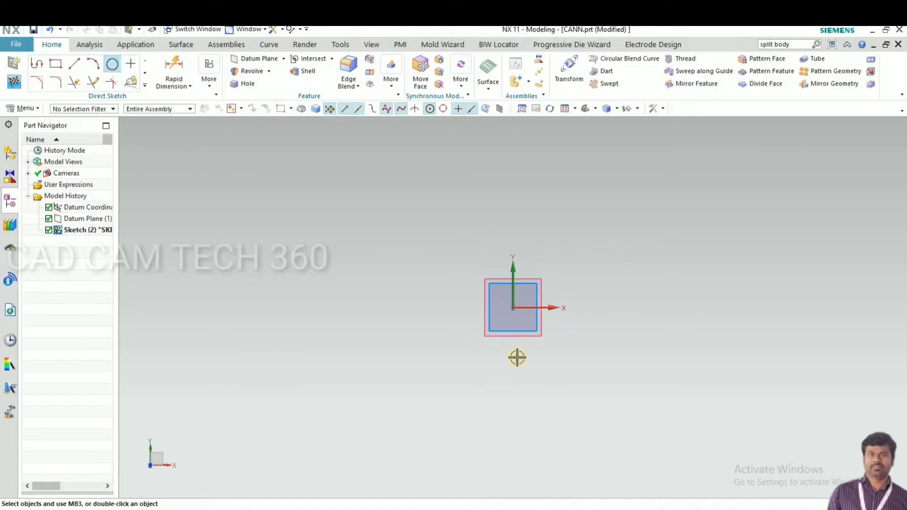
{"action": "left_click", "coordinate": [513, 308]}
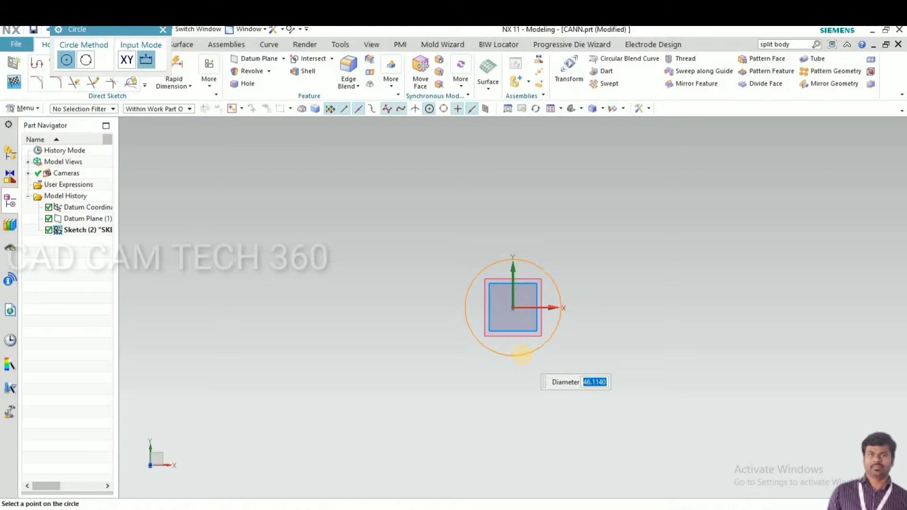
{"action": "type", "text": "0"}
{"action": "key", "text": "Return"}
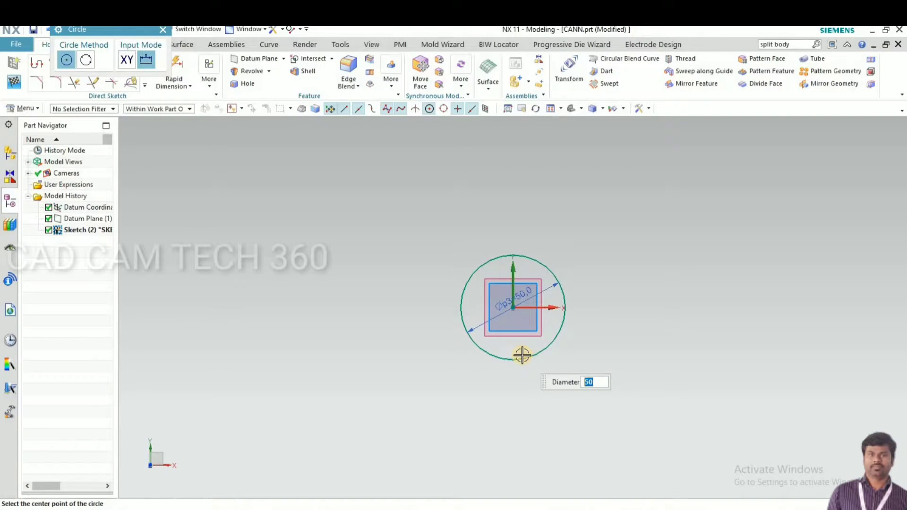
{"action": "key", "text": "ctrl+q"}
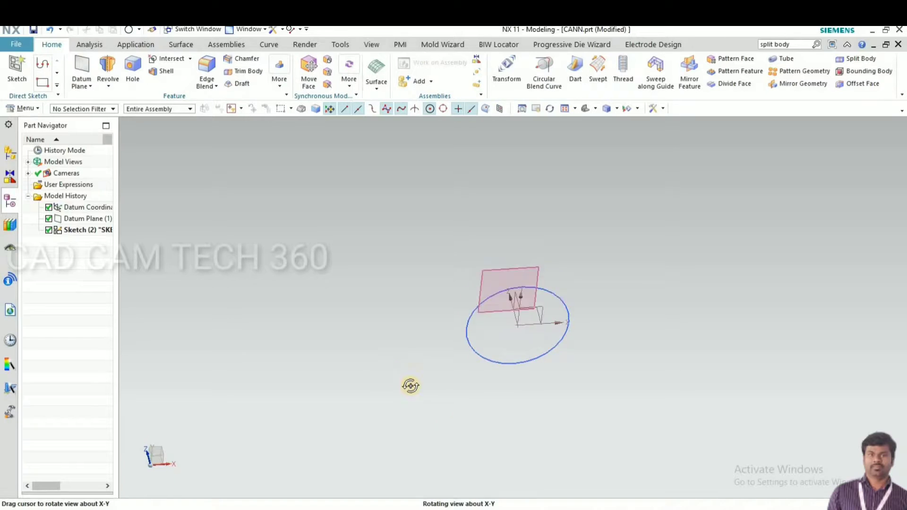
- Sketch a 100 mm diameter circle at the origin on the offset datum plane
{"action": "key", "text": "s"}
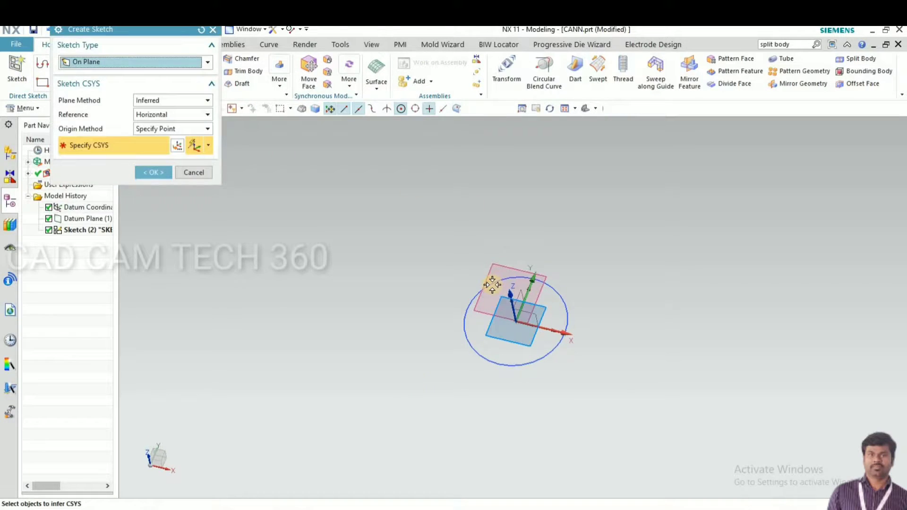
{"action": "left_click", "coordinate": [491, 264]}
{"action": "left_click", "coordinate": [162, 178]}
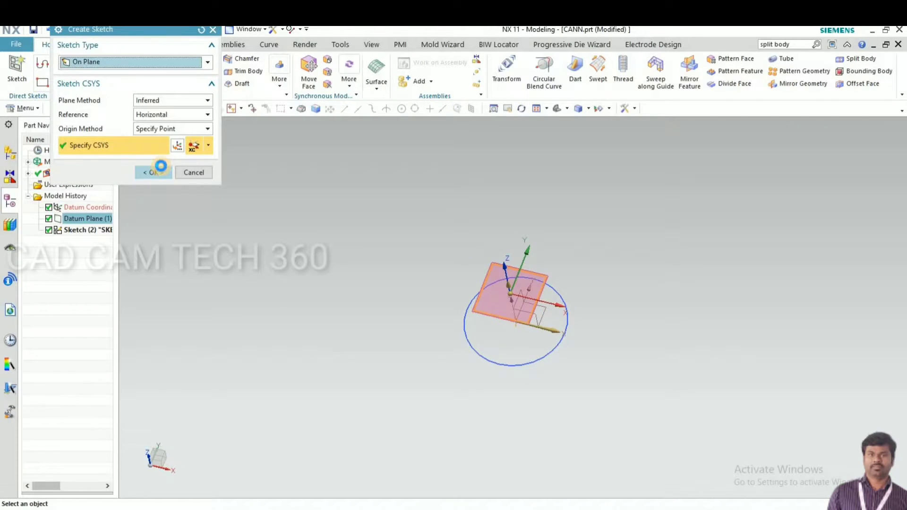
{"action": "key", "text": "o"}
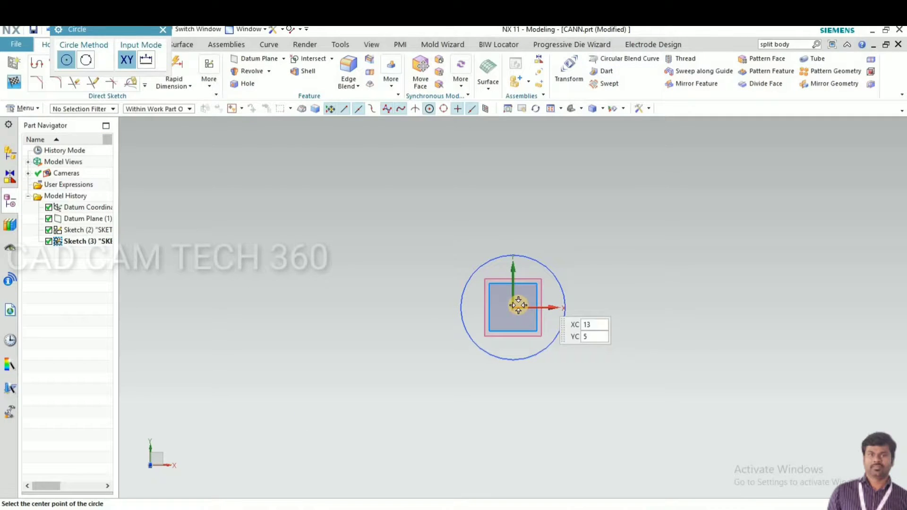
{"action": "left_click", "coordinate": [513, 308]}
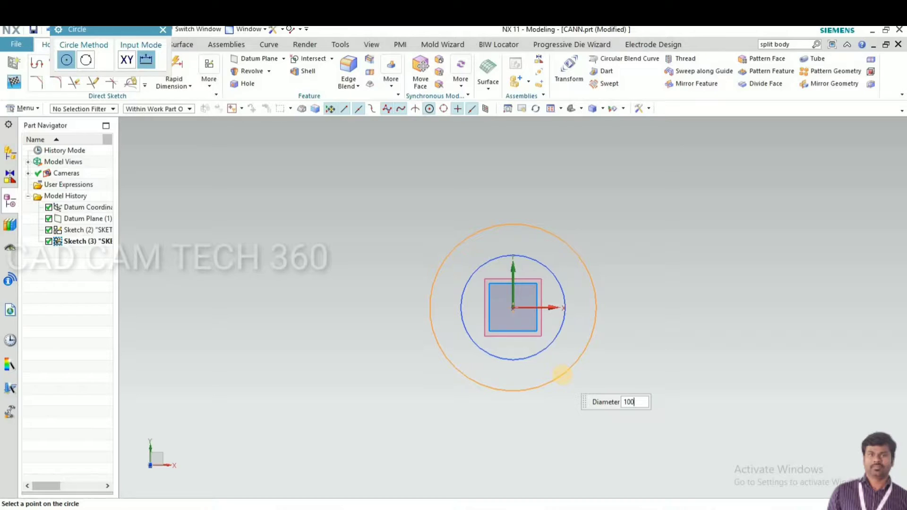
{"action": "left_click", "coordinate": [562, 374]}
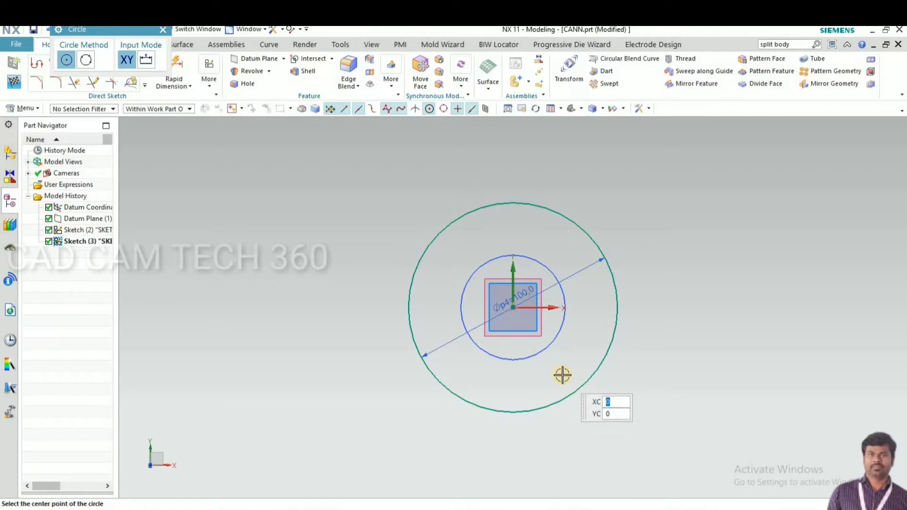
{"action": "key", "text": "ctrl+q"}
{"action": "scroll", "coordinate": [430, 321], "scroll_direction": "down", "scroll_amount": 2}
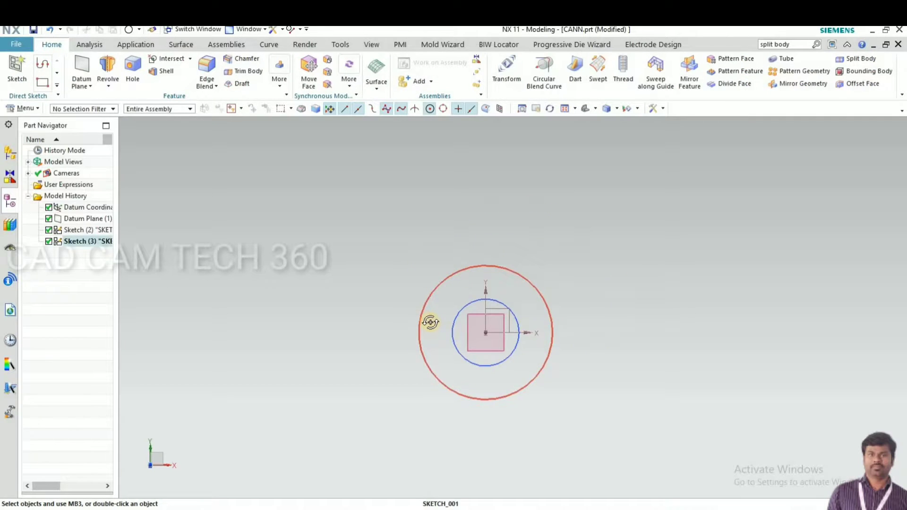
- Switch to front view and start a sketch on the front XZ plane
{"action": "middle_click_drag", "start_coordinate": [430, 321], "coordinate": [431, 320]}
{"action": "key", "text": "ctrl+alt+f"}
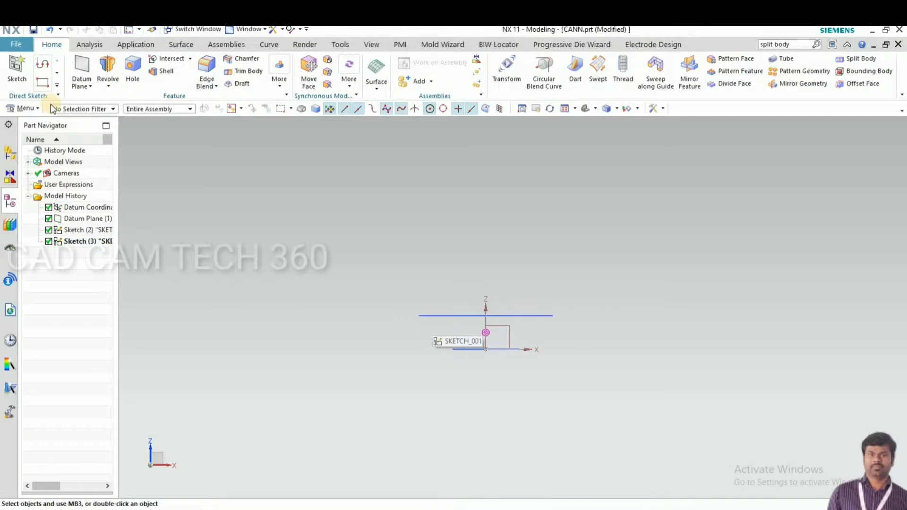
{"action": "key", "text": "s"}
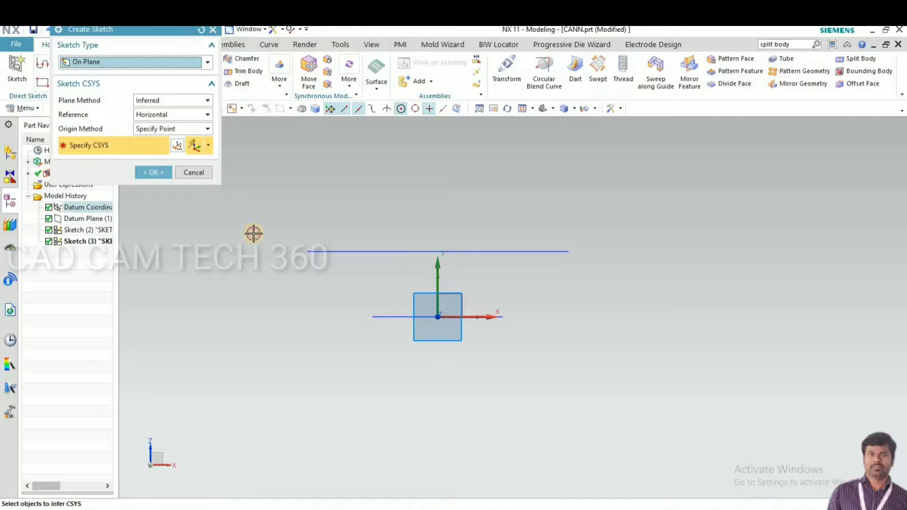
{"action": "left_click", "coordinate": [142, 174]}
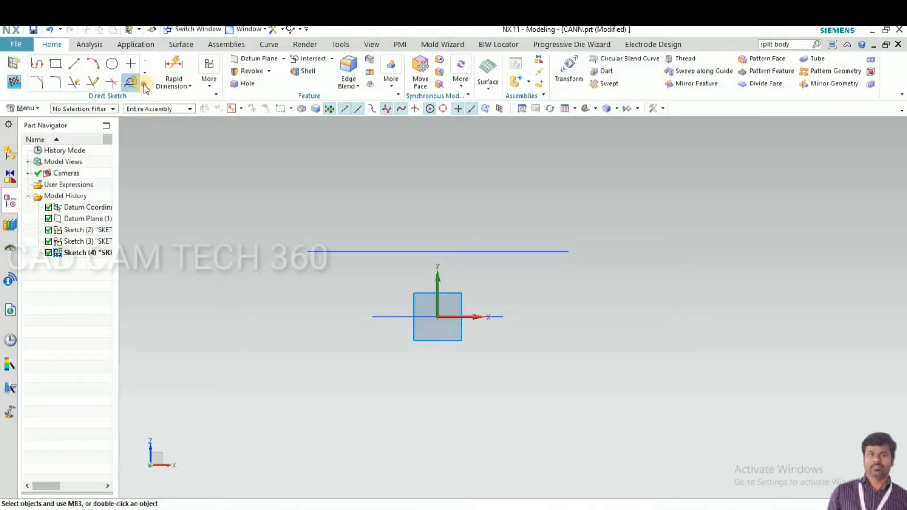
- Add intersection points where the larger and smaller circles cross the front plane
{"action": "left_click", "coordinate": [58, 174]}
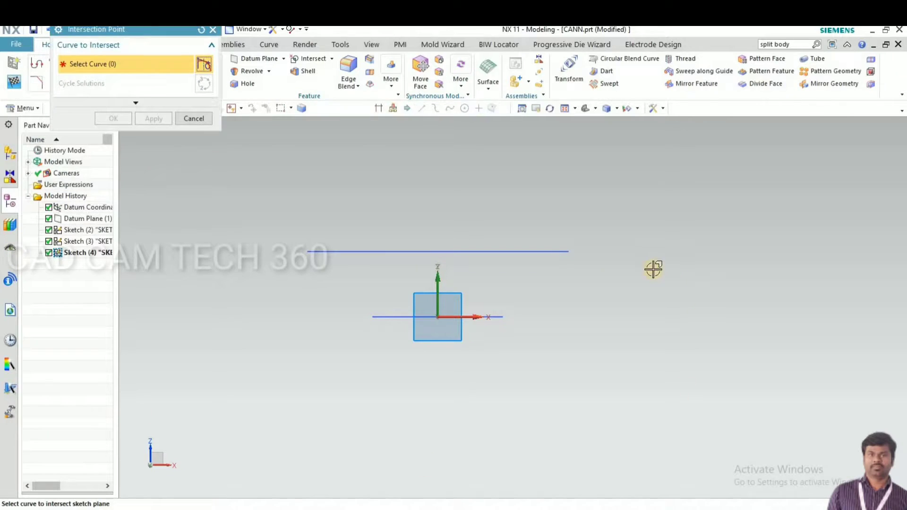
{"action": "left_click", "coordinate": [560, 252]}
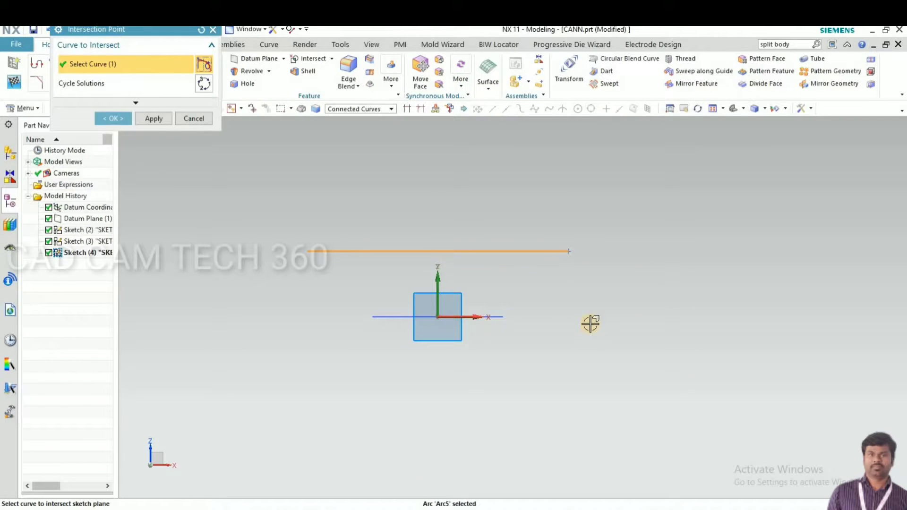
{"action": "left_click", "coordinate": [154, 117]}
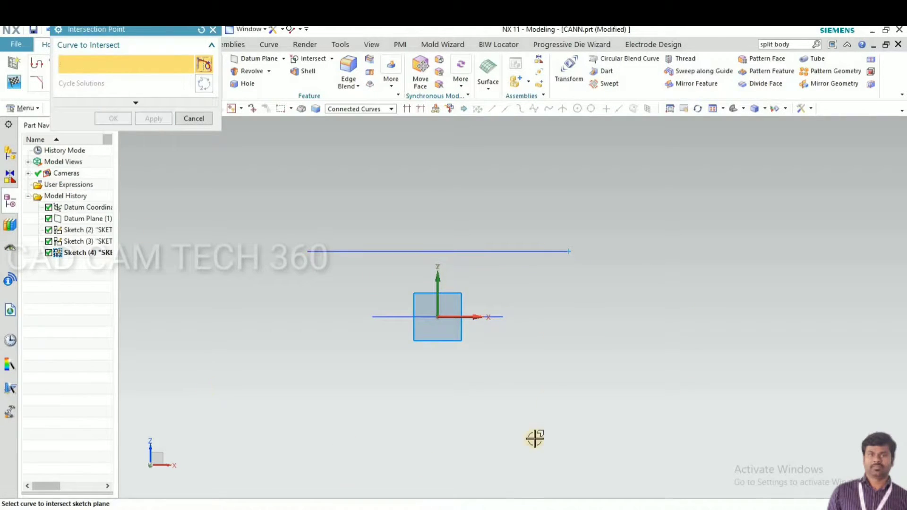
{"action": "left_click", "coordinate": [490, 317]}
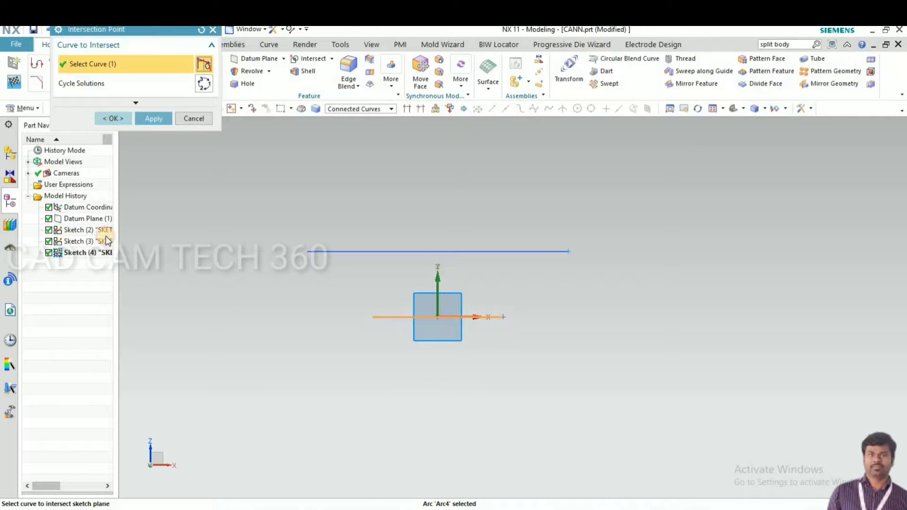
{"action": "left_click", "coordinate": [115, 118]}
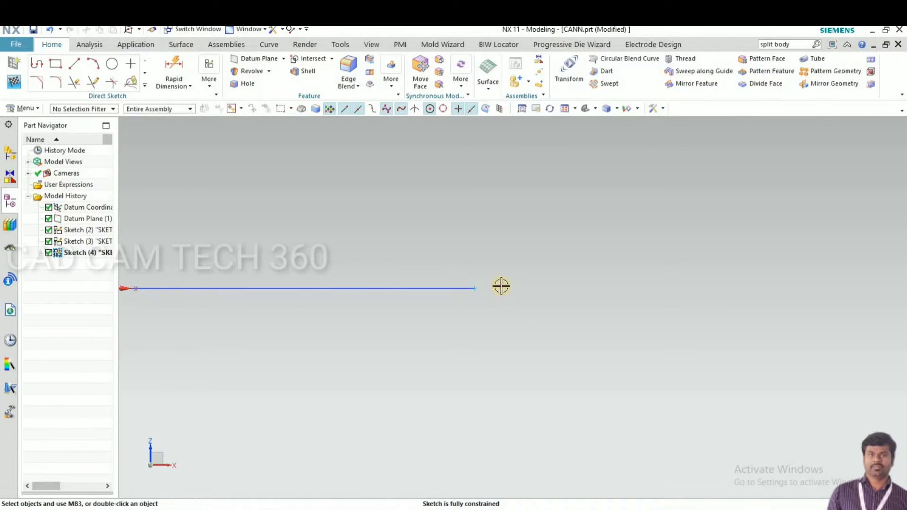
{"action": "scroll", "coordinate": [592, 259], "scroll_direction": "down", "scroll_amount": 2}
{"action": "scroll", "coordinate": [537, 263], "scroll_direction": "down", "scroll_amount": 1}
{"action": "scroll", "coordinate": [578, 295], "scroll_direction": "up", "scroll_amount": 2}
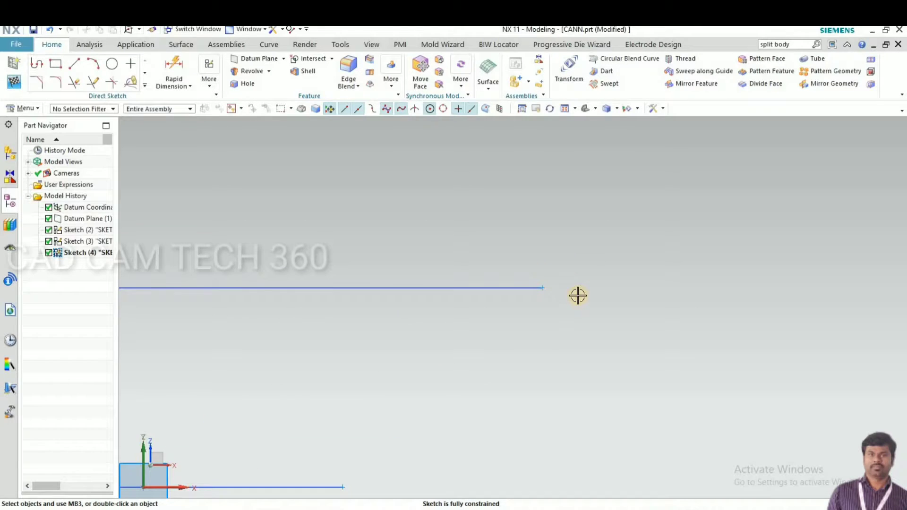
{"action": "scroll", "coordinate": [585, 295], "scroll_direction": "down", "scroll_amount": 3}
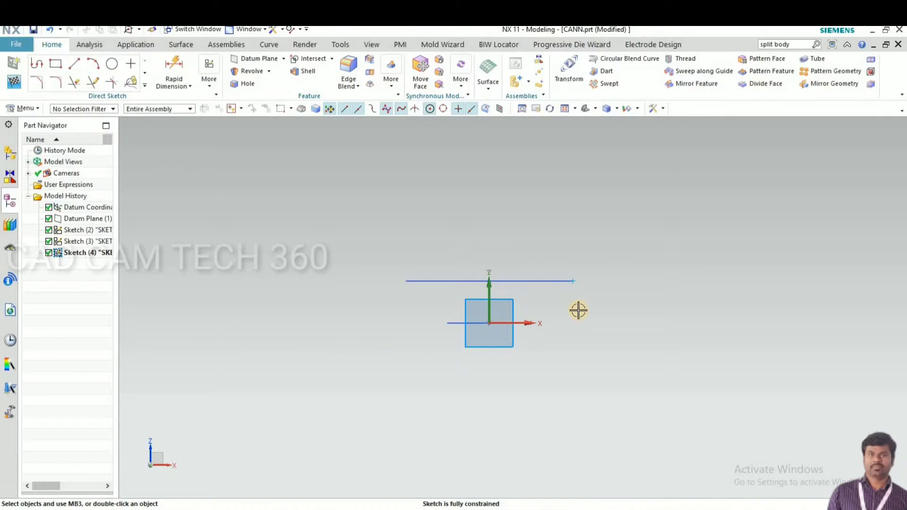
{"action": "key", "text": "ctrl+q"}
- Start another new sketch on the front plane
{"action": "middle_click_drag", "start_coordinate": [578, 312], "coordinate": [580, 330]}
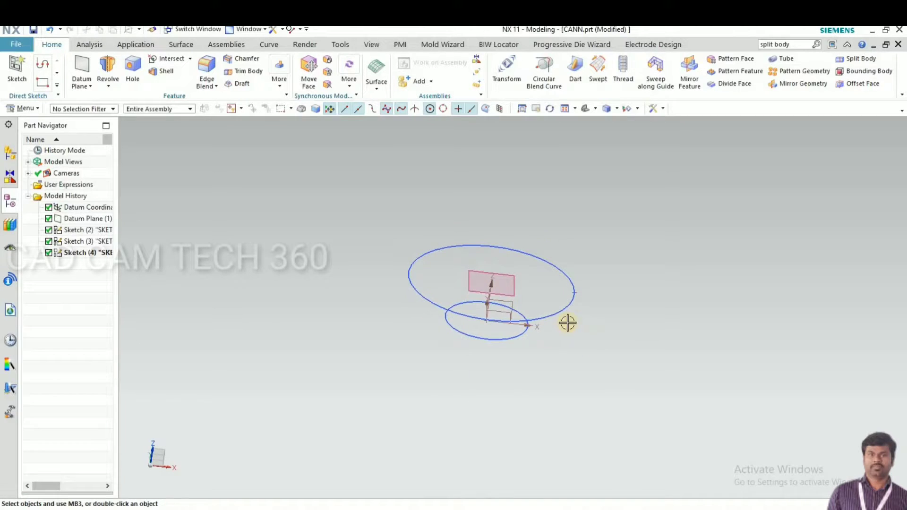
{"action": "key", "text": "ctrl+alt+f"}
{"action": "left_click", "coordinate": [26, 68]}
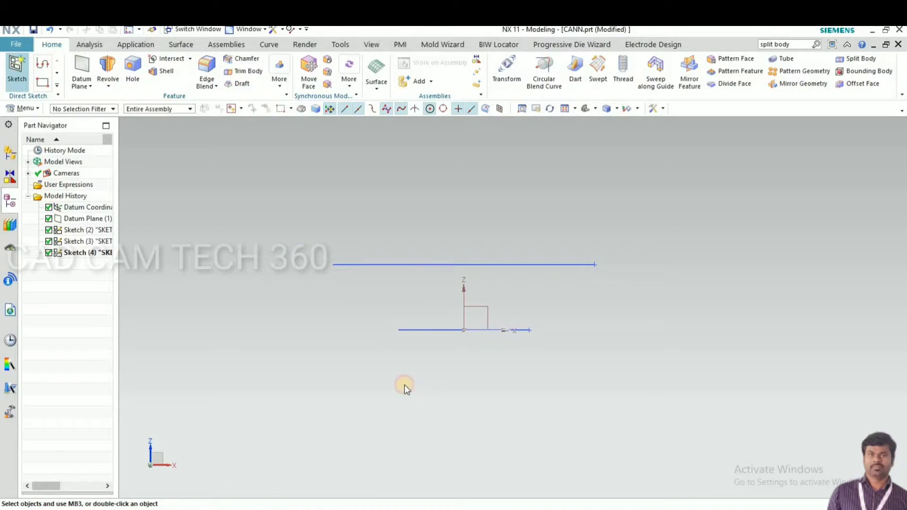
{"action": "left_click", "coordinate": [171, 173]}
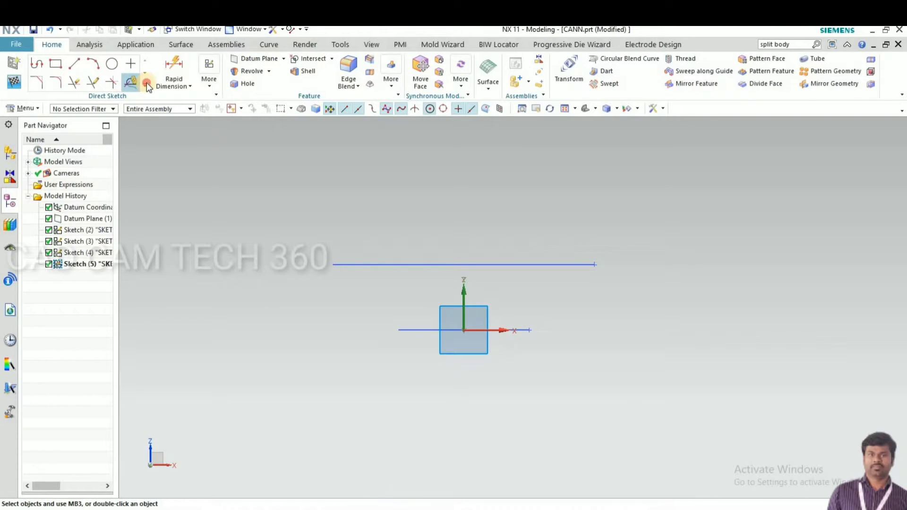
- Draw a through-points spline from the upper line's end to the lower line's end
{"action": "left_click", "coordinate": [145, 85]}
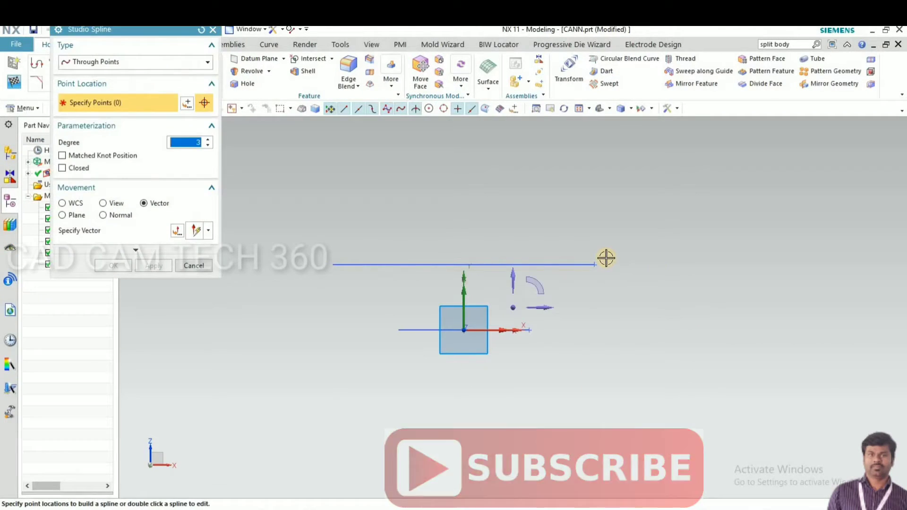
{"action": "left_click", "coordinate": [594, 264]}
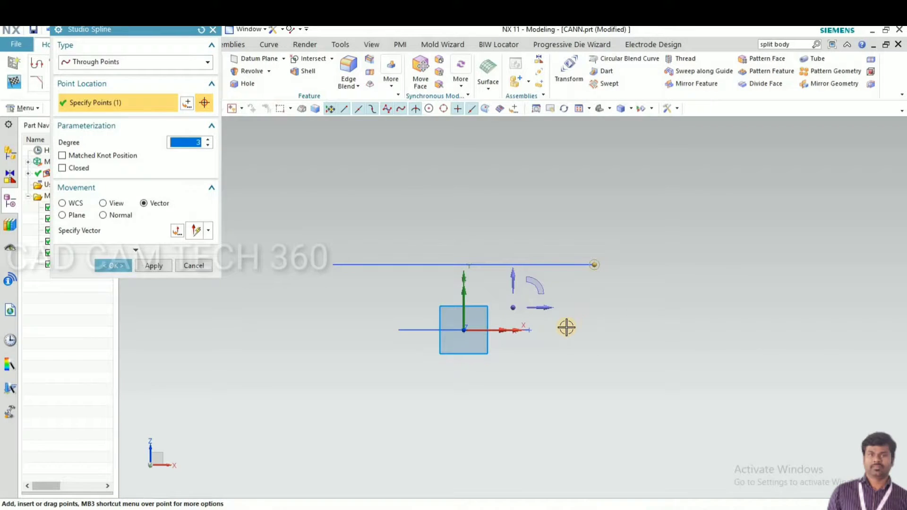
{"action": "left_click", "coordinate": [538, 339]}
{"action": "scroll", "coordinate": [527, 339], "scroll_direction": "down", "scroll_amount": 5}
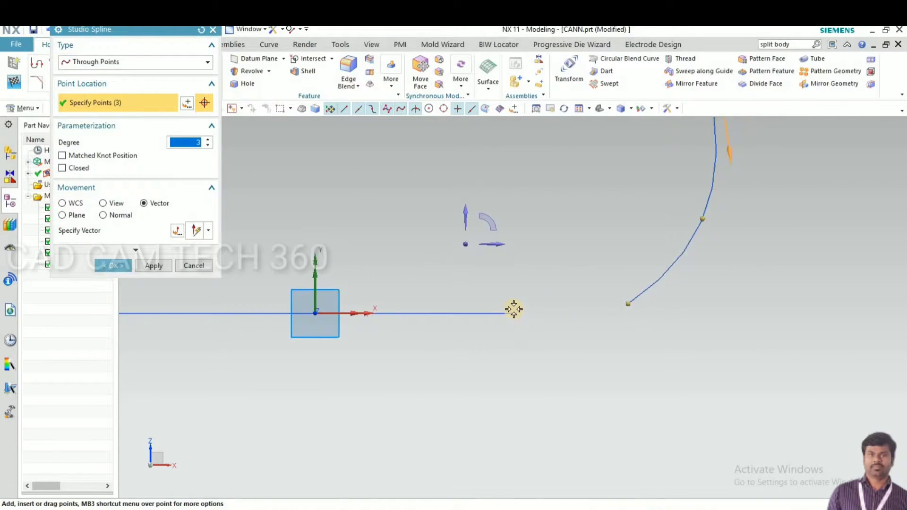
{"action": "scroll", "coordinate": [512, 308], "scroll_direction": "down", "scroll_amount": 1}
{"action": "left_click", "coordinate": [513, 309]}
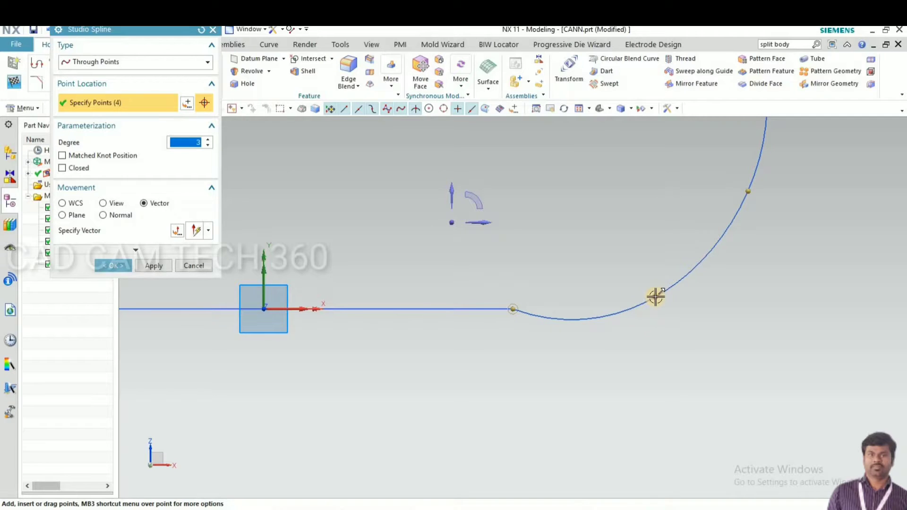
{"action": "middle_click", "coordinate": [655, 289]}
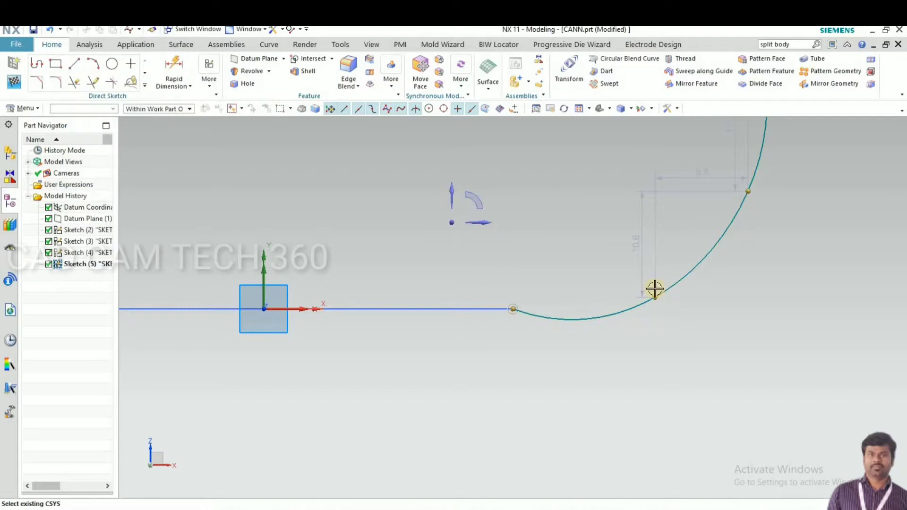
- Drag the spline's defining points to shape a smooth curved profile
{"action": "left_click_drag", "start_coordinate": [665, 275], "coordinate": [665, 268]}
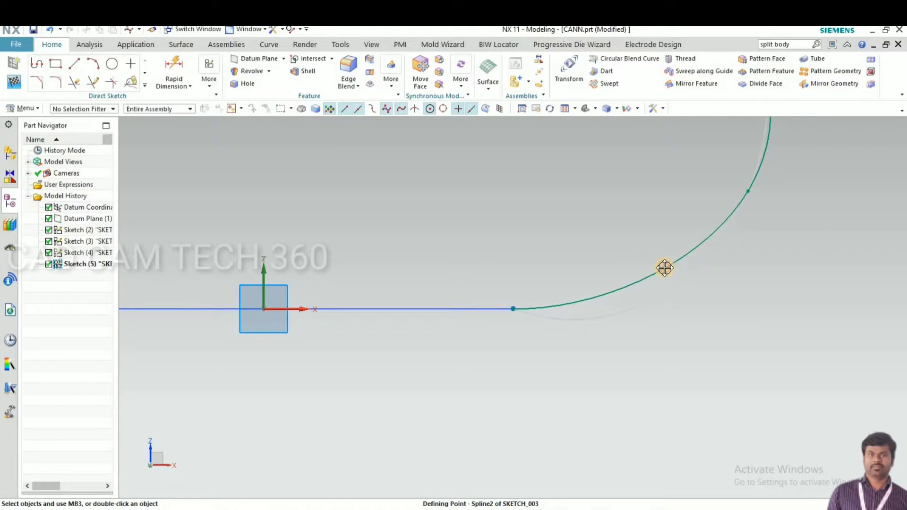
{"action": "scroll", "coordinate": [534, 338], "scroll_direction": "down", "scroll_amount": 4}
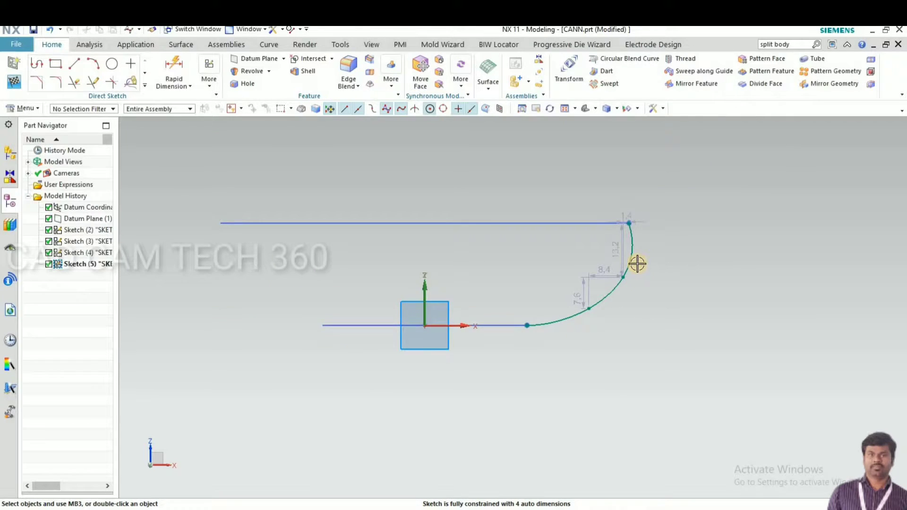
{"action": "mouse_move", "coordinate": [638, 264]}
{"action": "left_mouse_down"}
{"action": "mouse_move", "coordinate": [621, 279]}
{"action": "mouse_move", "coordinate": [629, 237]}
{"action": "left_mouse_up"}
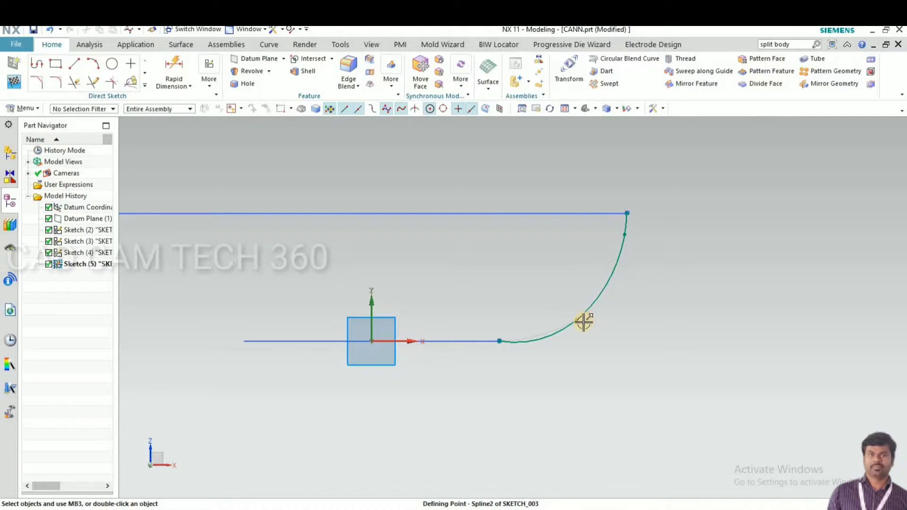
{"action": "left_click_drag", "start_coordinate": [584, 321], "coordinate": [551, 330]}
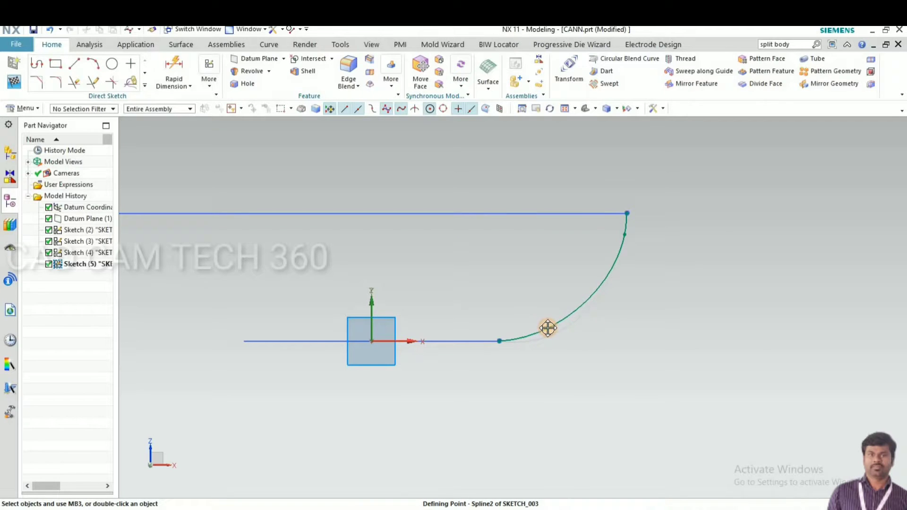
{"action": "scroll", "coordinate": [496, 349], "scroll_direction": "up", "scroll_amount": 3}
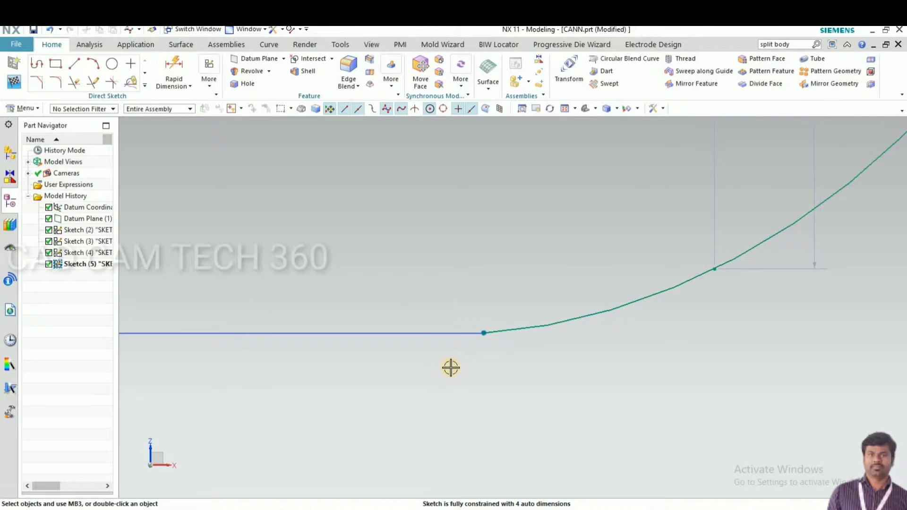
{"action": "scroll", "coordinate": [451, 367], "scroll_direction": "down", "scroll_amount": 3}
{"action": "scroll", "coordinate": [581, 254], "scroll_direction": "up", "scroll_amount": 3}
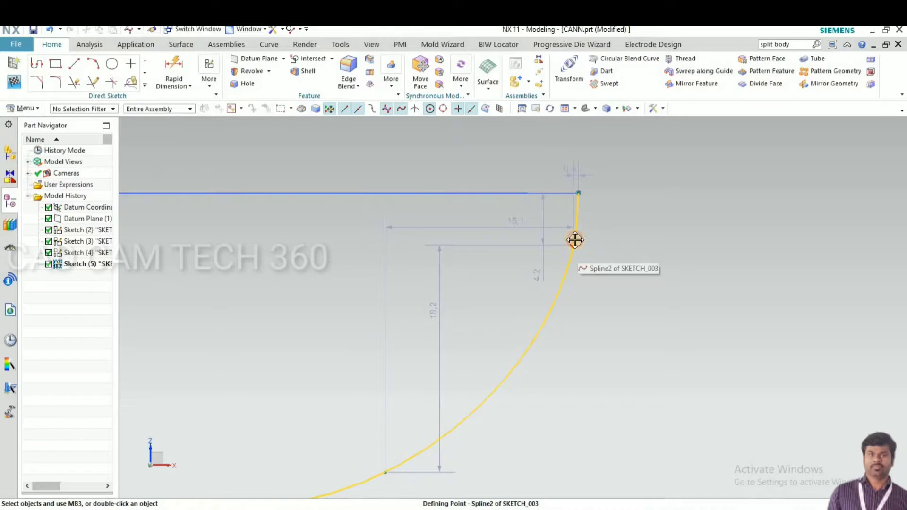
{"action": "left_click_drag", "start_coordinate": [575, 241], "coordinate": [575, 227]}
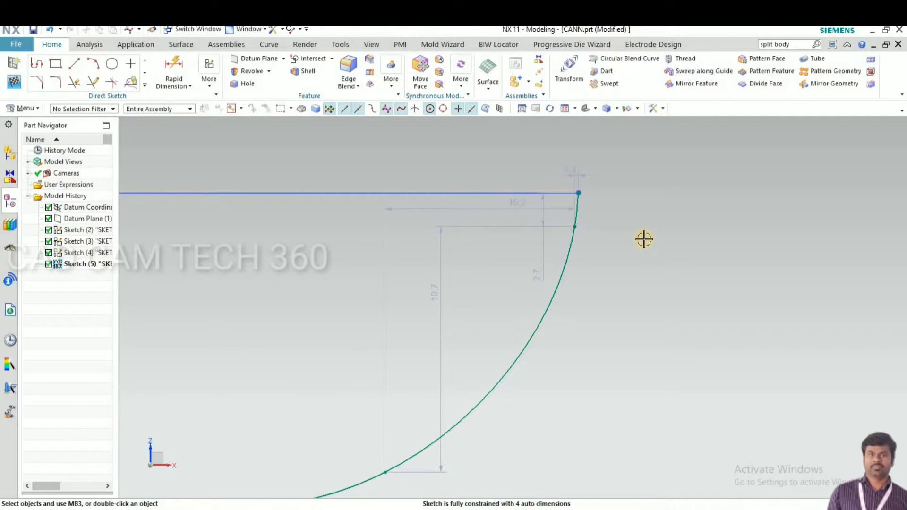
{"action": "scroll", "coordinate": [647, 270], "scroll_direction": "down", "scroll_amount": 3}
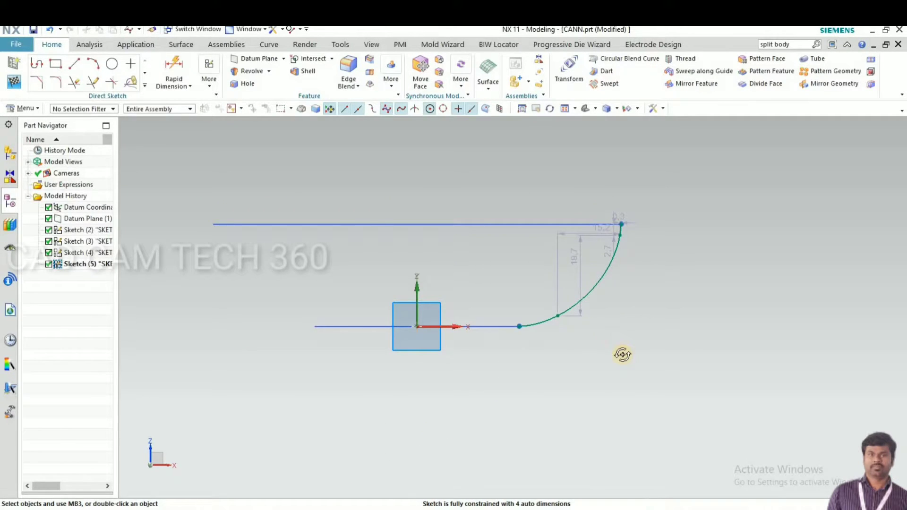
{"action": "middle_click_drag", "start_coordinate": [623, 354], "coordinate": [605, 339]}
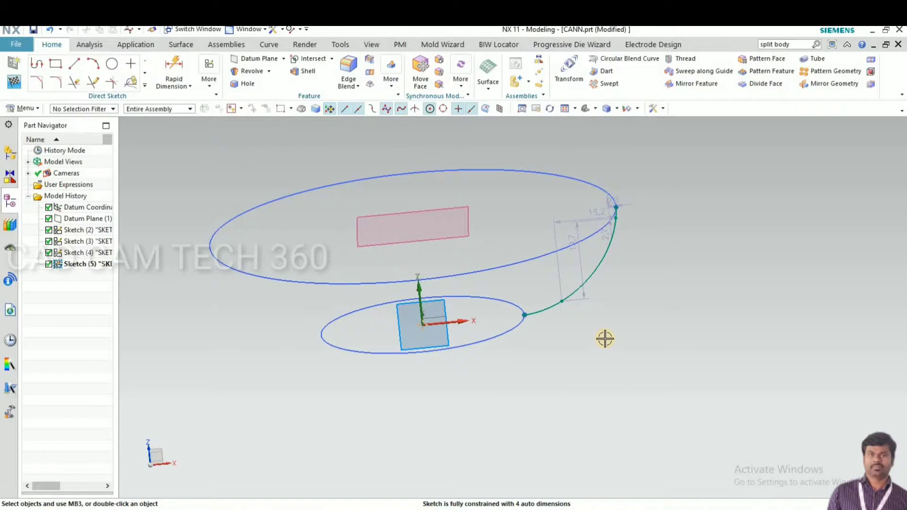
- Revolve the spline 360° about the Z axis through the origin as a sheet body
{"action": "key", "text": "ctrl+q"}
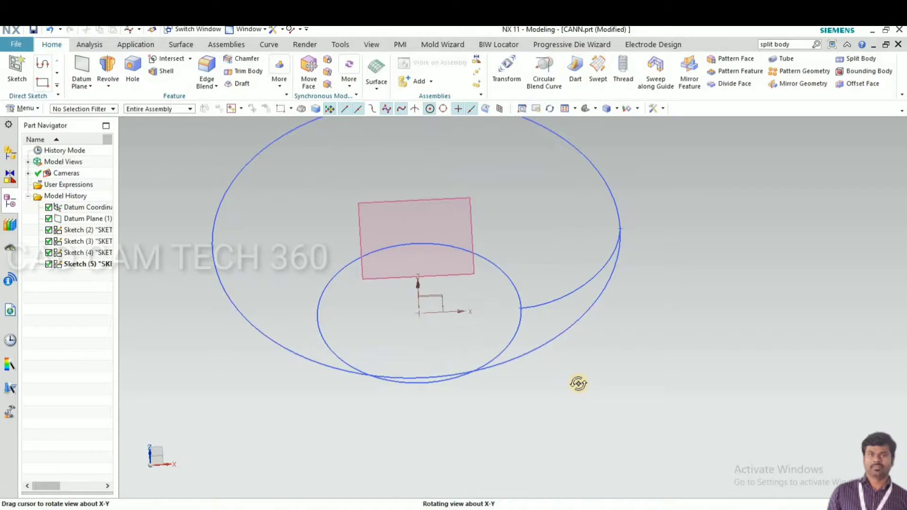
{"action": "middle_click_drag", "start_coordinate": [568, 373], "coordinate": [578, 373]}
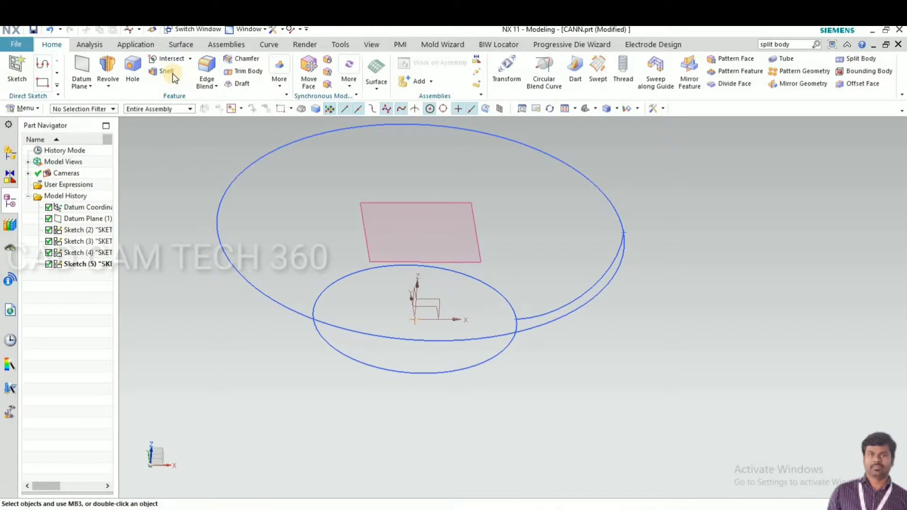
{"action": "left_click", "coordinate": [108, 70]}
{"action": "left_click", "coordinate": [603, 269]}
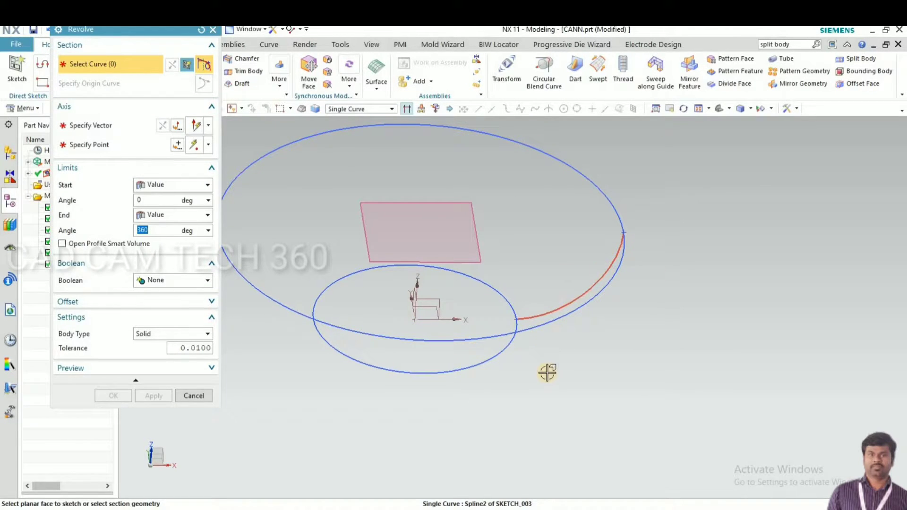
{"action": "middle_click", "coordinate": [543, 365]}
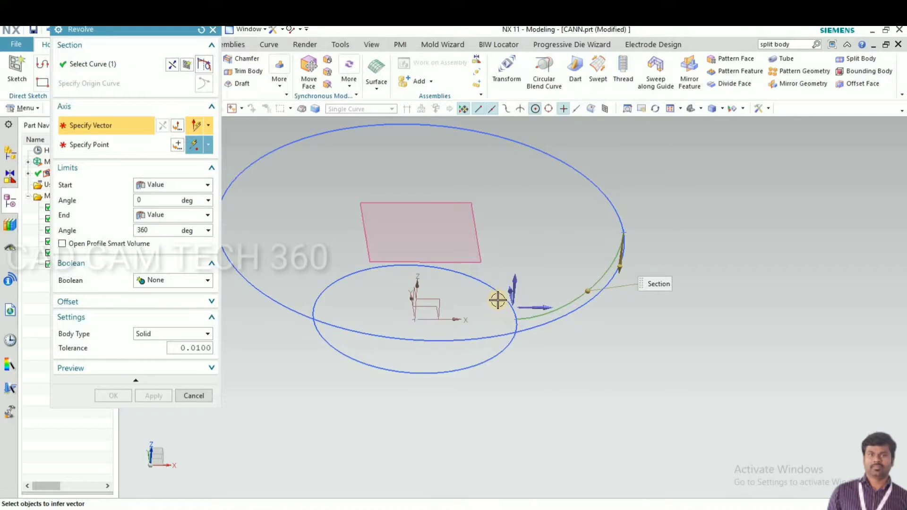
{"action": "mouse_move", "coordinate": [476, 279]}
{"action": "middle_mouse_down"}
{"action": "mouse_move", "coordinate": [455, 284]}
{"action": "mouse_move", "coordinate": [441, 266]}
{"action": "middle_mouse_up"}
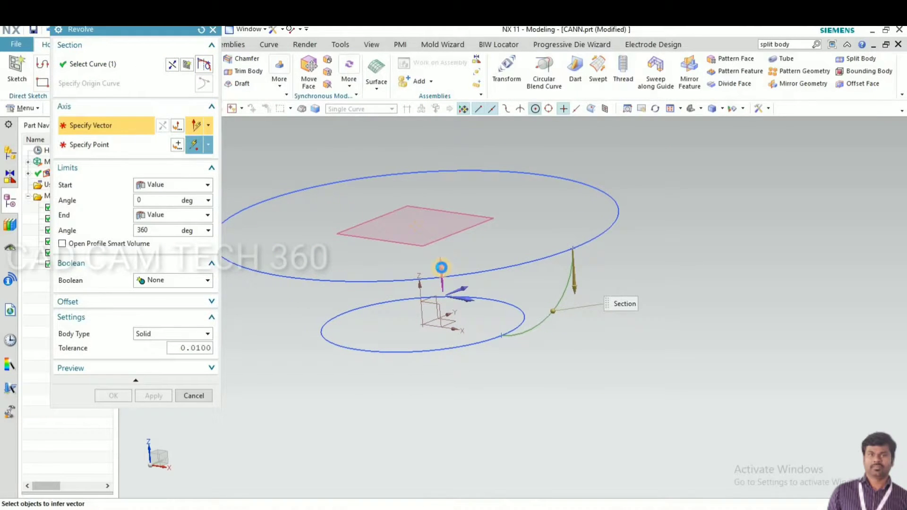
{"action": "left_click", "coordinate": [422, 283]}
{"action": "middle_click_drag", "start_coordinate": [572, 387], "coordinate": [233, 240]}
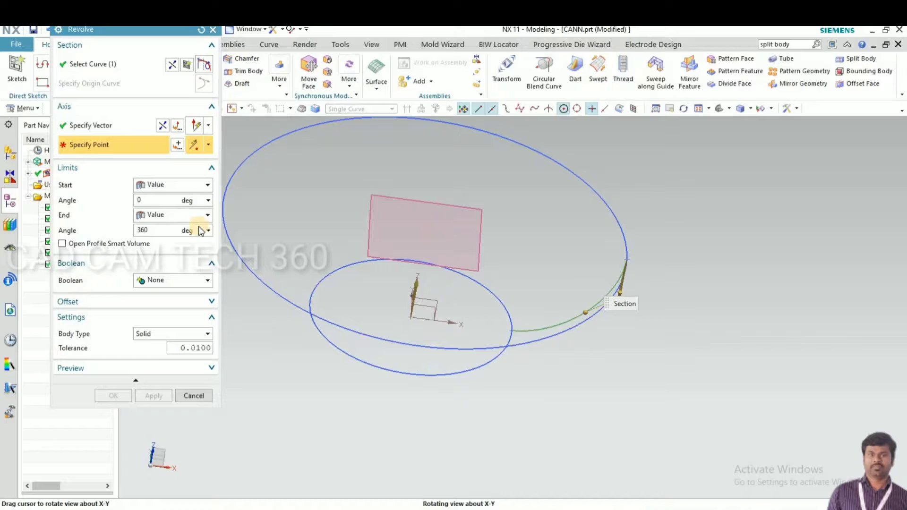
{"action": "left_click", "coordinate": [242, 313]}
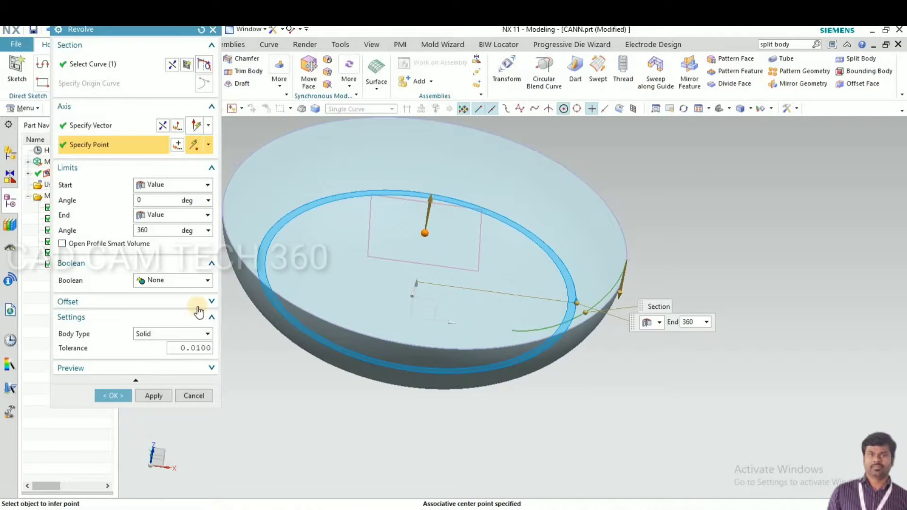
{"action": "left_click", "coordinate": [164, 334]}
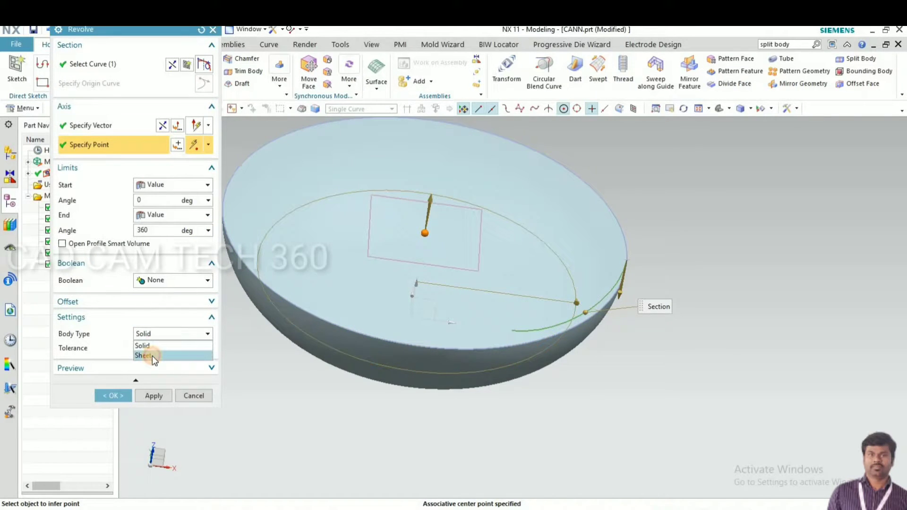
{"action": "left_click", "coordinate": [152, 356]}
{"action": "left_click", "coordinate": [116, 392]}
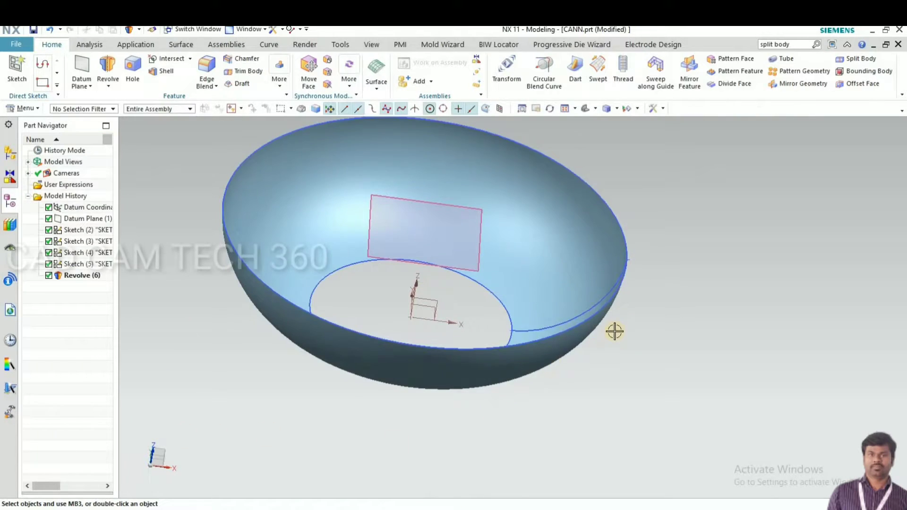
- Inspect the bowl from several angles, then bring up the Insert > Derived Curve menu
{"action": "mouse_move", "coordinate": [614, 328]}
{"action": "middle_mouse_down"}
{"action": "mouse_move", "coordinate": [633, 453]}
{"action": "mouse_move", "coordinate": [646, 464]}
{"action": "mouse_move", "coordinate": [626, 334]}
{"action": "mouse_move", "coordinate": [603, 360]}
{"action": "middle_mouse_up"}
{"action": "scroll", "coordinate": [494, 330], "scroll_direction": "up", "scroll_amount": 3}
{"action": "scroll", "coordinate": [494, 330], "scroll_direction": "up", "scroll_amount": 2}
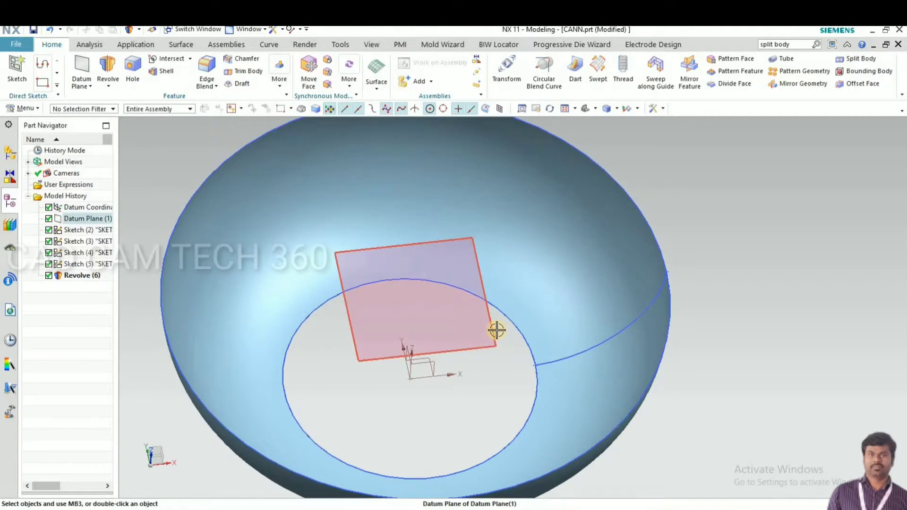
{"action": "scroll", "coordinate": [495, 342], "scroll_direction": "down", "scroll_amount": 2}
{"action": "mouse_move", "coordinate": [496, 377]}
{"action": "middle_mouse_down"}
{"action": "mouse_move", "coordinate": [479, 380]}
{"action": "mouse_move", "coordinate": [487, 377]}
{"action": "middle_mouse_up"}
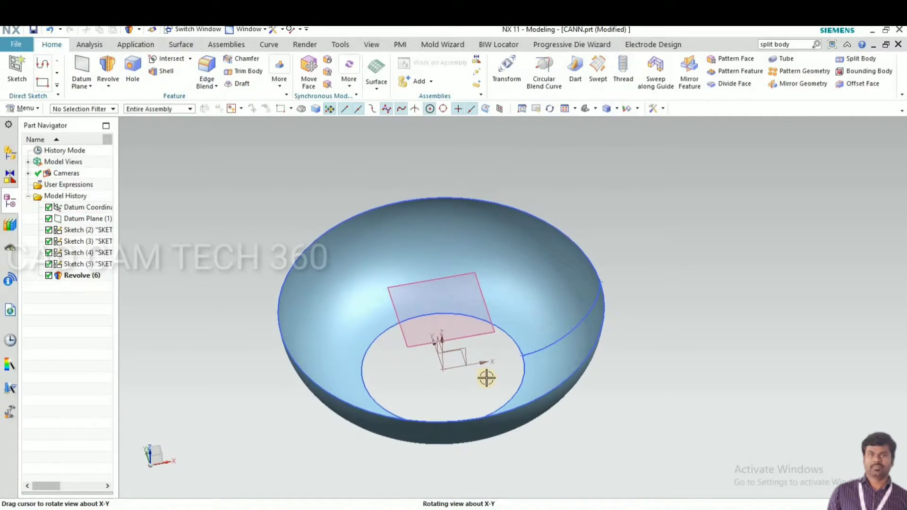
{"action": "scroll", "coordinate": [545, 361], "scroll_direction": "up", "scroll_amount": 3}
{"action": "scroll", "coordinate": [525, 330], "scroll_direction": "down", "scroll_amount": 2}
{"action": "scroll", "coordinate": [497, 344], "scroll_direction": "down", "scroll_amount": 2}
{"action": "middle_click_drag", "start_coordinate": [497, 345], "coordinate": [518, 349]}
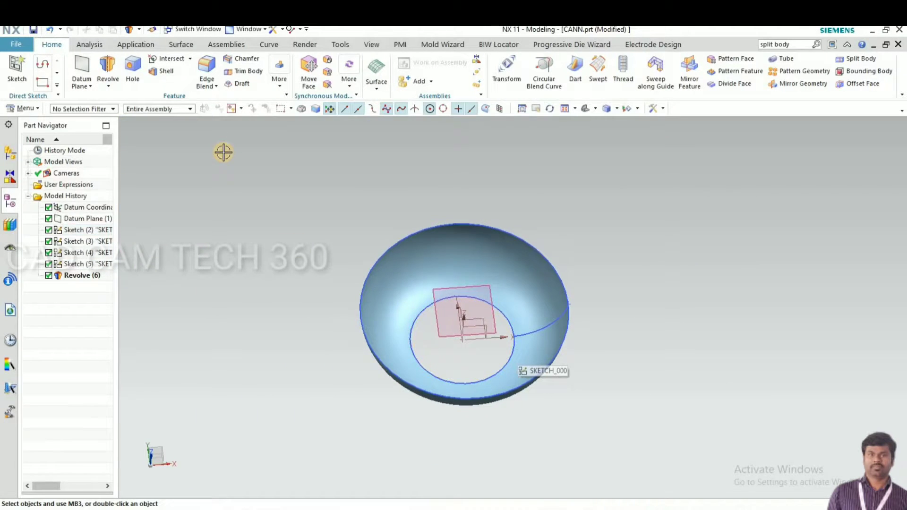
{"action": "left_click", "coordinate": [23, 109]}
{"action": "mouse_move", "coordinate": [29, 164]}
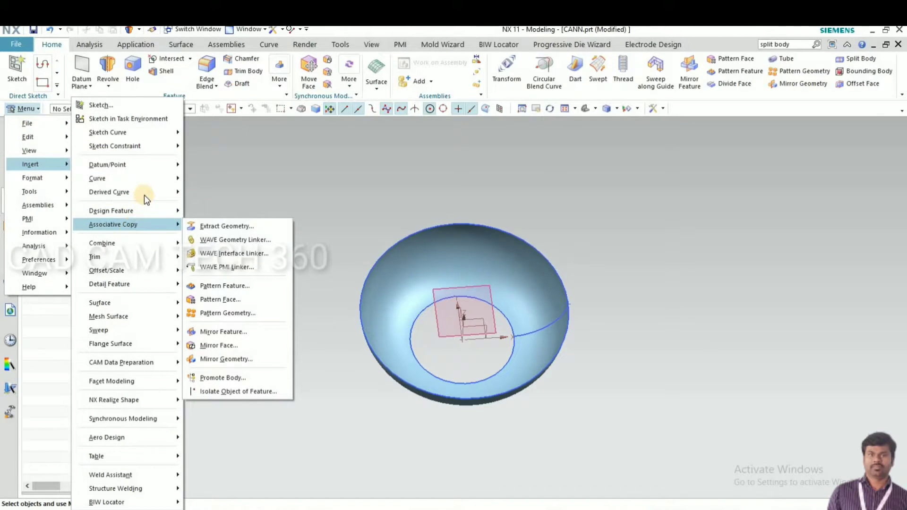
{"action": "mouse_move", "coordinate": [110, 192]}
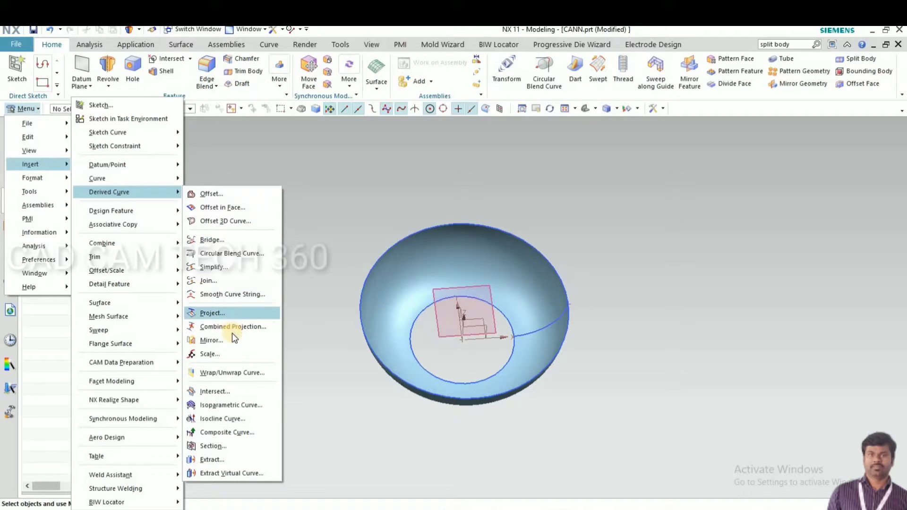
- Create 130 uniformly spaced V-direction isoparametric curves on the bowl face
{"action": "left_click", "coordinate": [221, 405]}
{"action": "middle_click_drag", "start_coordinate": [310, 337], "coordinate": [311, 340]}
{"action": "left_click", "coordinate": [378, 350]}
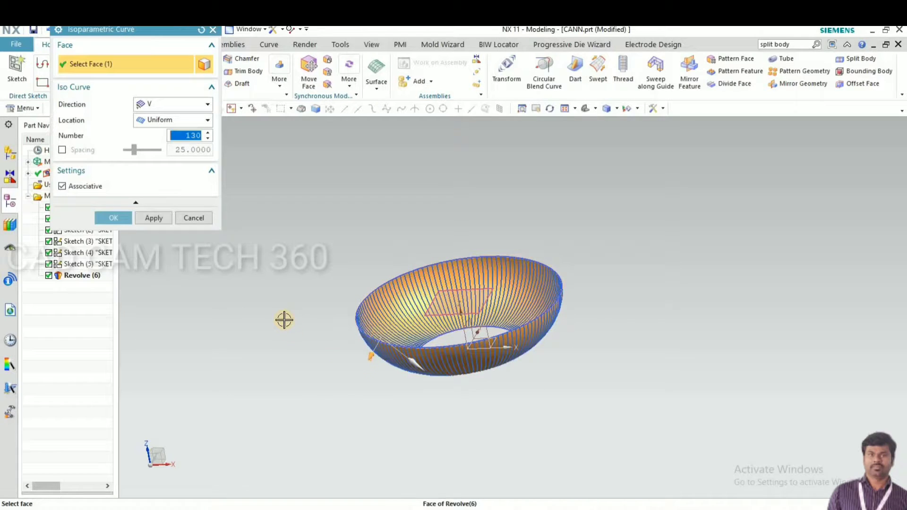
{"action": "middle_click_drag", "start_coordinate": [286, 345], "coordinate": [385, 257]}
{"action": "scroll", "coordinate": [473, 234], "scroll_direction": "up", "scroll_amount": 3}
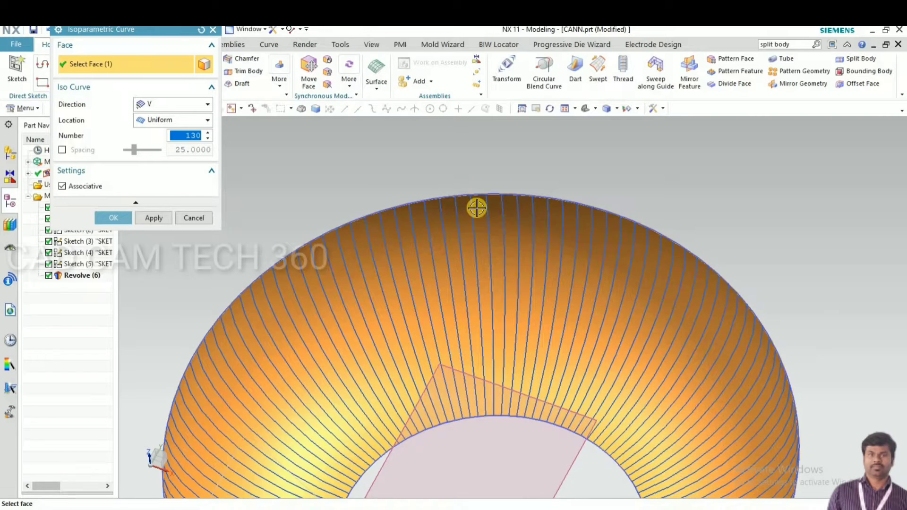
{"action": "scroll", "coordinate": [477, 208], "scroll_direction": "down", "scroll_amount": 5}
{"action": "left_click", "coordinate": [158, 219]}
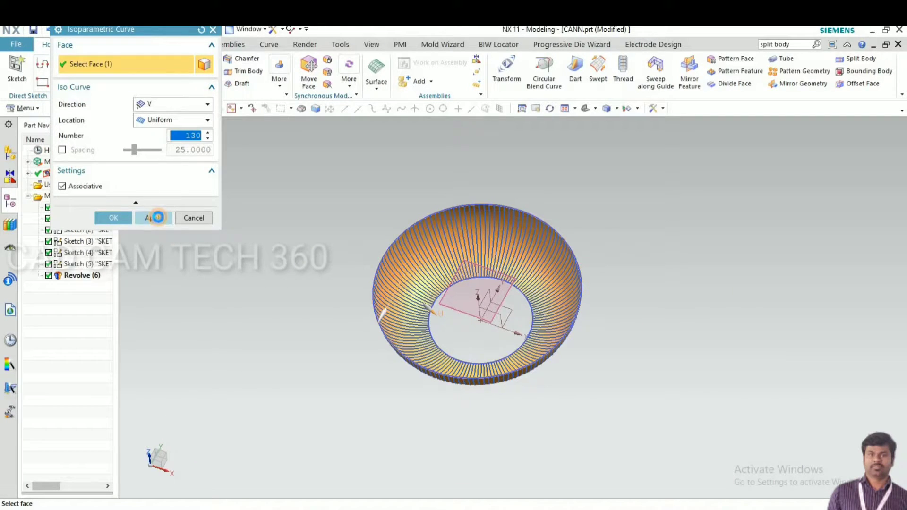
{"action": "left_click", "coordinate": [164, 104]}
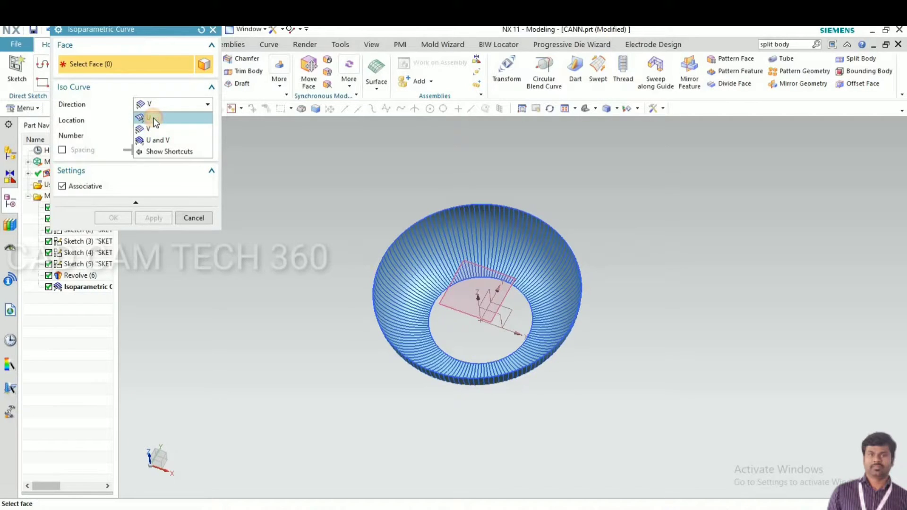
- Add 15 U-direction isoparametric curves on the bowl's revolved face
{"action": "left_click", "coordinate": [153, 118]}
{"action": "left_click", "coordinate": [367, 293]}
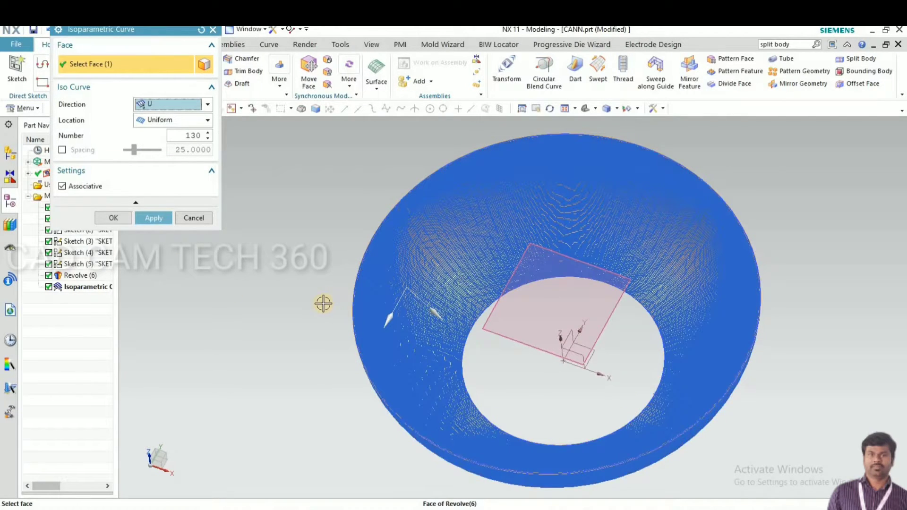
{"action": "middle_click_drag", "start_coordinate": [295, 318], "coordinate": [385, 318]}
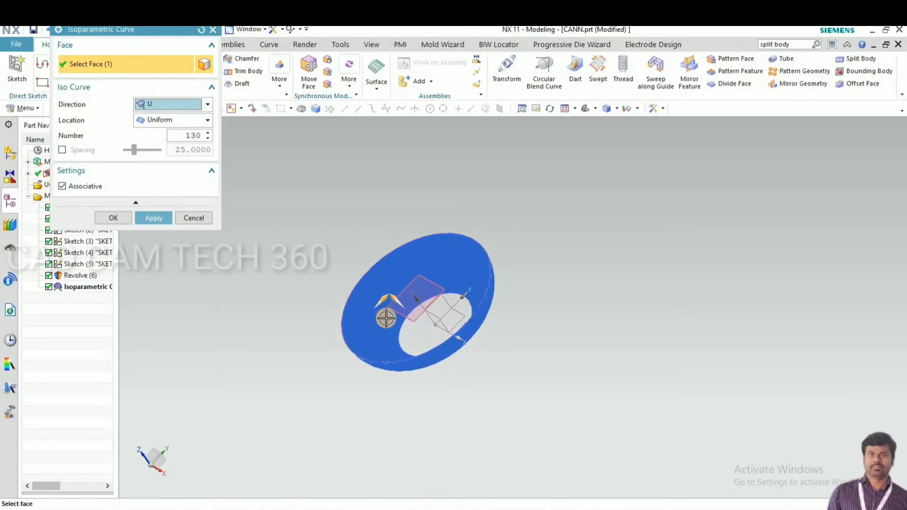
{"action": "scroll", "coordinate": [385, 318], "scroll_direction": "up", "scroll_amount": 5}
{"action": "scroll", "coordinate": [390, 319], "scroll_direction": "up", "scroll_amount": 3}
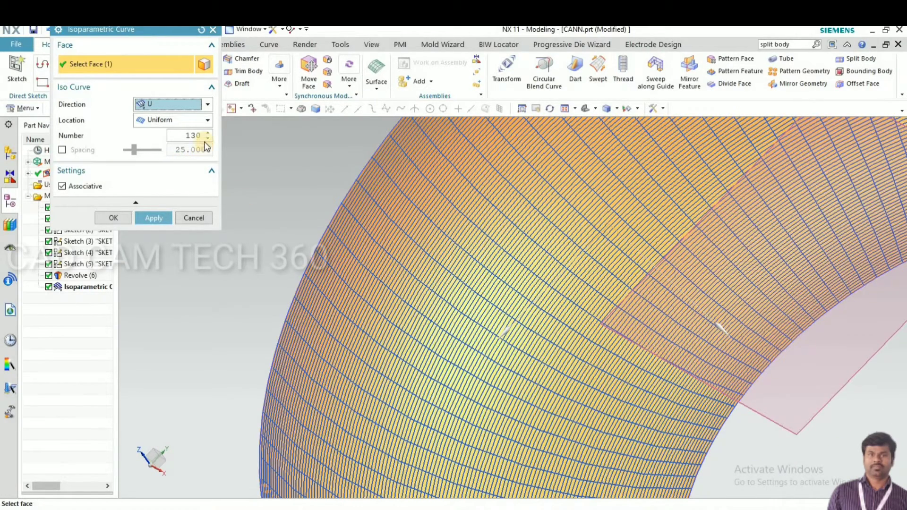
{"action": "left_click", "coordinate": [197, 137]}
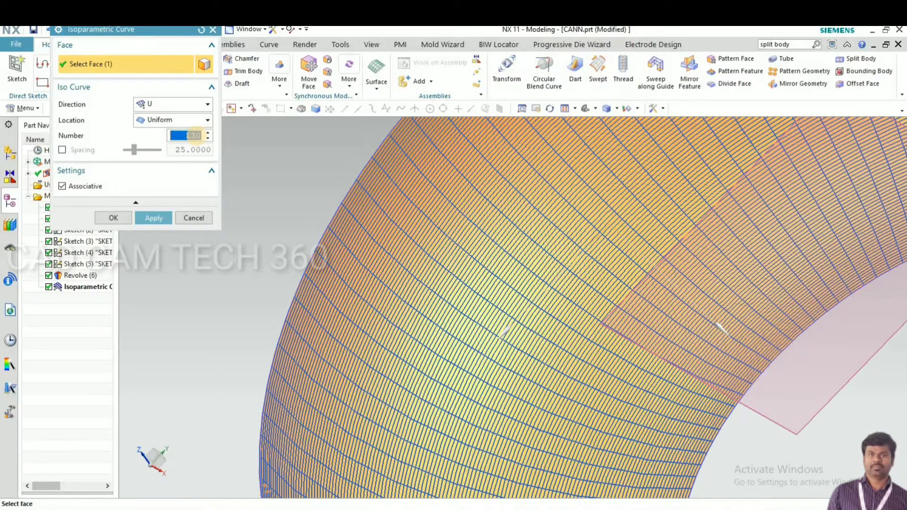
{"action": "type", "text": "15"}
{"action": "left_click", "coordinate": [175, 103]}
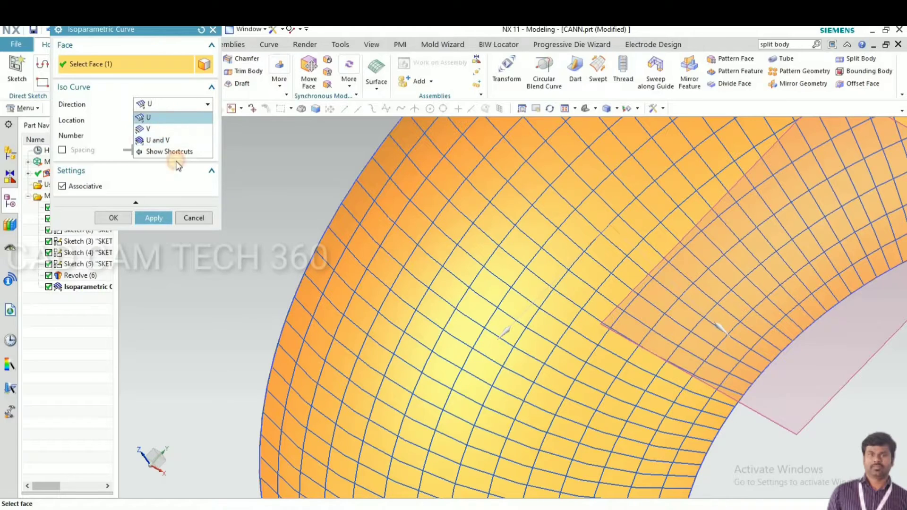
{"action": "left_click", "coordinate": [371, 229]}
{"action": "scroll", "coordinate": [359, 255], "scroll_direction": "down", "scroll_amount": 5}
{"action": "mouse_move", "coordinate": [352, 281]}
{"action": "middle_mouse_down"}
{"action": "mouse_move", "coordinate": [386, 267]}
{"action": "mouse_move", "coordinate": [378, 243]}
{"action": "middle_mouse_up"}
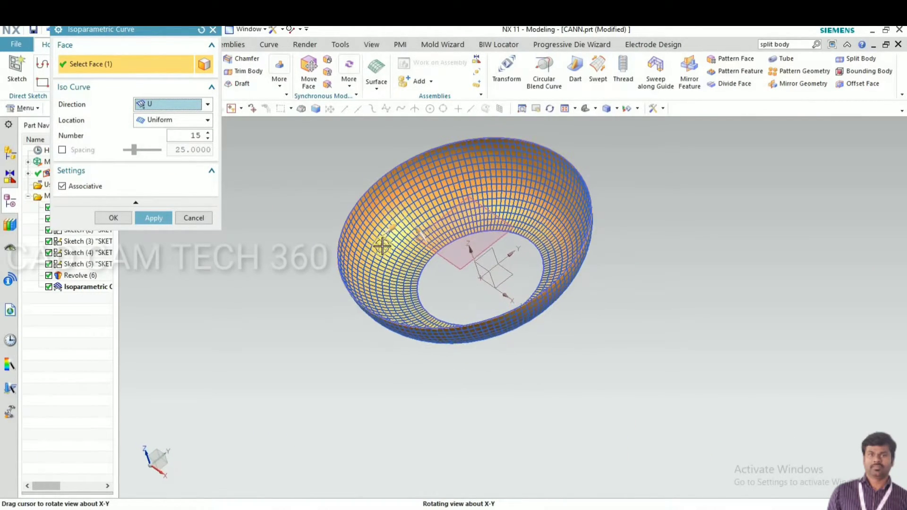
{"action": "scroll", "coordinate": [454, 255], "scroll_direction": "up", "scroll_amount": 5}
{"action": "scroll", "coordinate": [454, 254], "scroll_direction": "down", "scroll_amount": 5}
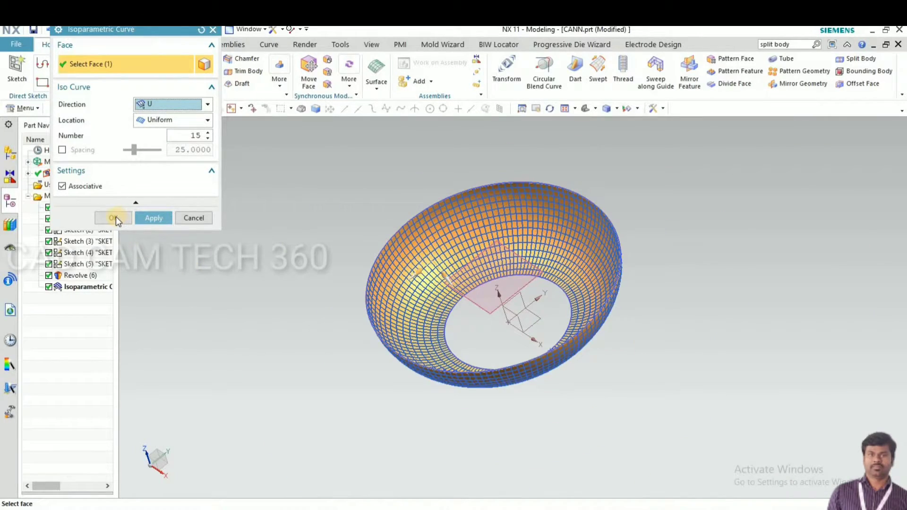
{"action": "left_click", "coordinate": [115, 217]}
- Orbit and zoom to inspect the U-V curve grid on the bowl
{"action": "scroll", "coordinate": [492, 269], "scroll_direction": "up", "scroll_amount": 2}
{"action": "mouse_move", "coordinate": [478, 303]}
{"action": "middle_mouse_down"}
{"action": "mouse_move", "coordinate": [492, 306]}
{"action": "mouse_move", "coordinate": [543, 166]}
{"action": "middle_mouse_up"}
{"action": "scroll", "coordinate": [539, 163], "scroll_direction": "up", "scroll_amount": 2}
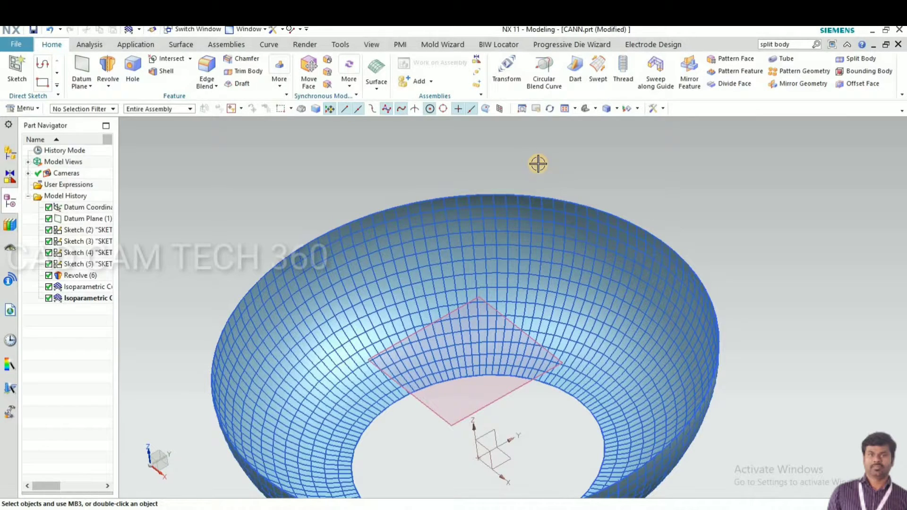
{"action": "scroll", "coordinate": [491, 183], "scroll_direction": "up", "scroll_amount": 2}
{"action": "scroll", "coordinate": [533, 209], "scroll_direction": "down", "scroll_amount": 2}
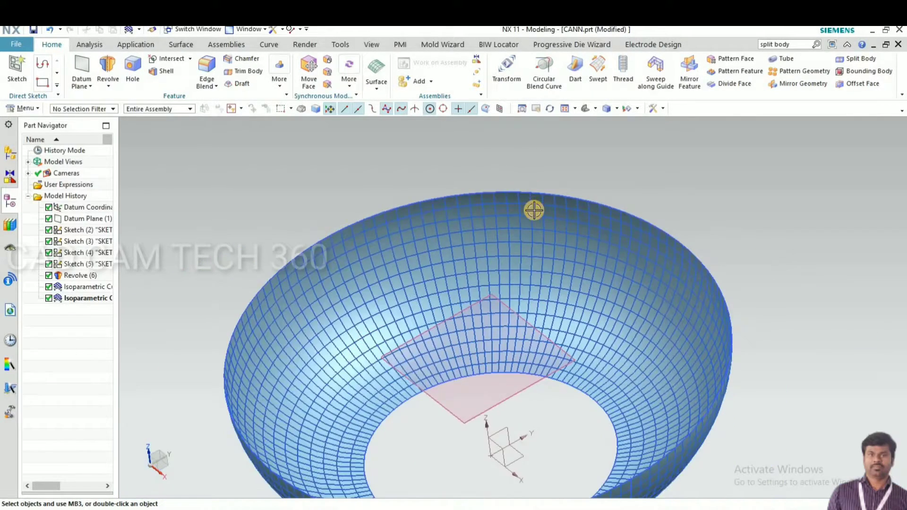
{"action": "scroll", "coordinate": [533, 208], "scroll_direction": "down", "scroll_amount": 1}
{"action": "mouse_move", "coordinate": [533, 208]}
{"action": "middle_mouse_down"}
{"action": "mouse_move", "coordinate": [526, 222]}
{"action": "mouse_move", "coordinate": [407, 191]}
{"action": "mouse_move", "coordinate": [792, 118]}
{"action": "middle_mouse_up"}
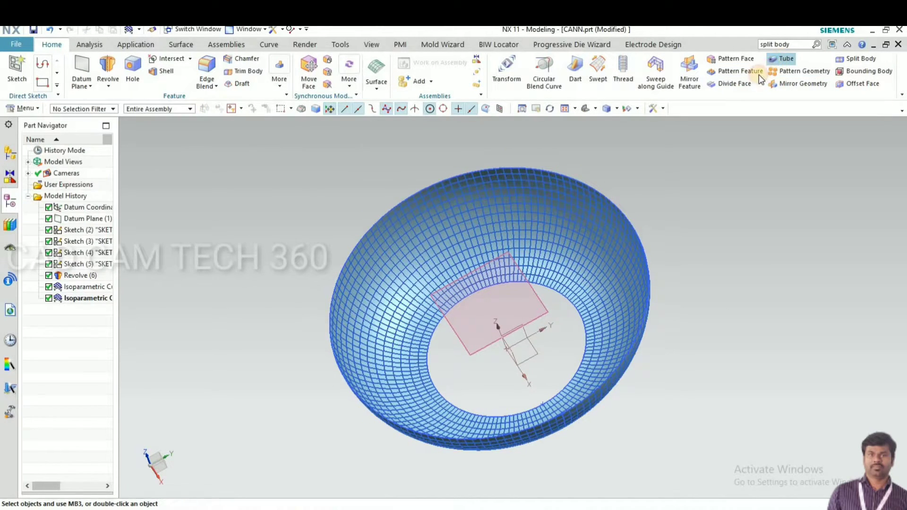
- Sweep 1 mm outer-diameter tubes along picked isoparametric curves on the bowl
{"action": "left_click", "coordinate": [782, 59]}
{"action": "scroll", "coordinate": [458, 190], "scroll_direction": "up", "scroll_amount": 3}
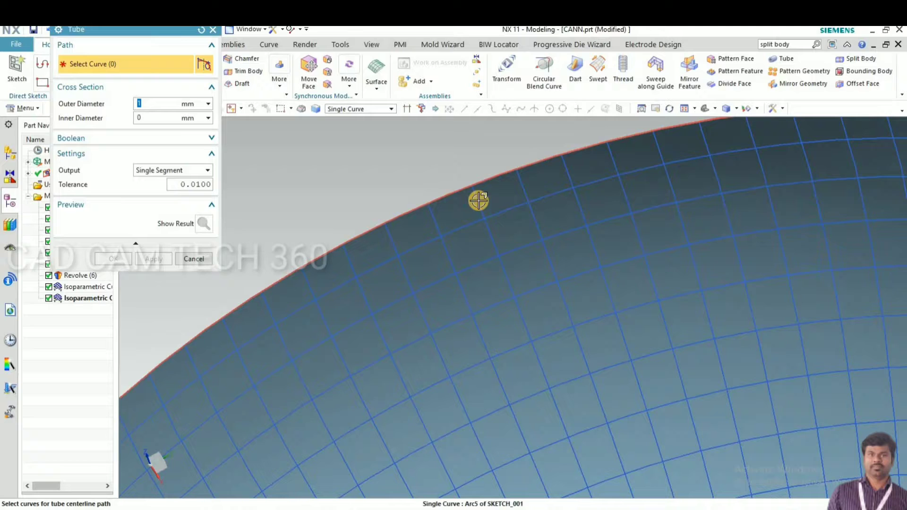
{"action": "scroll", "coordinate": [478, 198], "scroll_direction": "up", "scroll_amount": 2}
{"action": "left_click", "coordinate": [448, 195]}
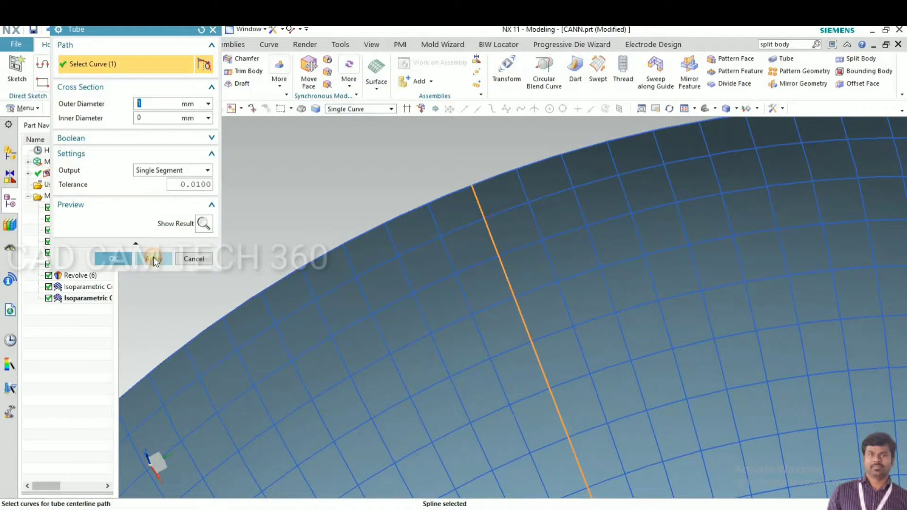
{"action": "left_click", "coordinate": [525, 189]}
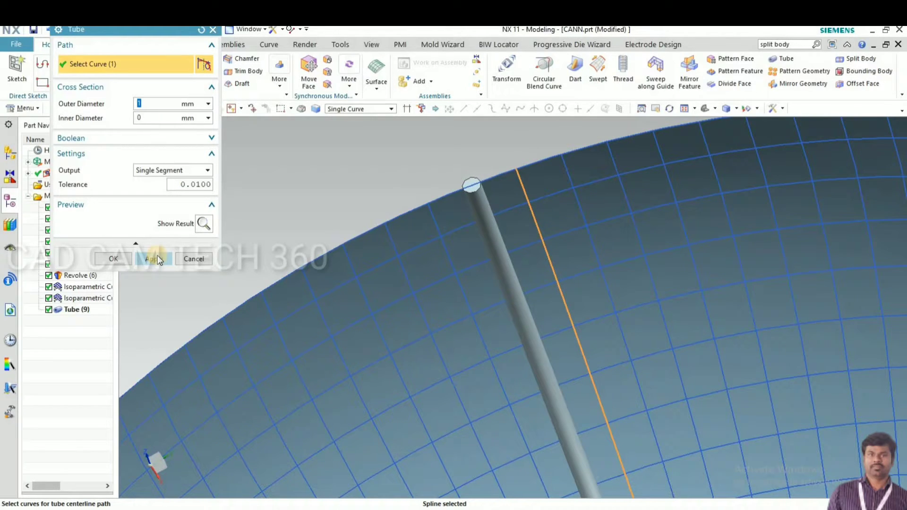
{"action": "left_click", "coordinate": [158, 259]}
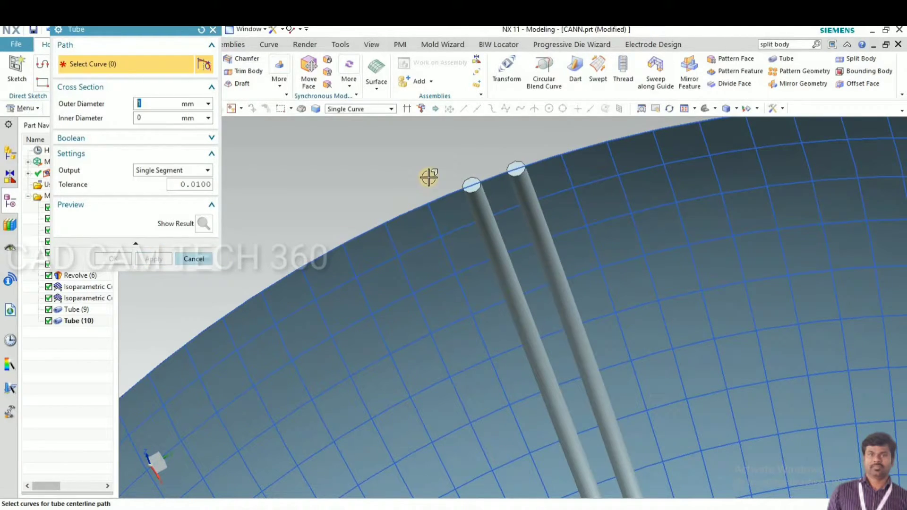
{"action": "scroll", "coordinate": [429, 176], "scroll_direction": "down", "scroll_amount": 5}
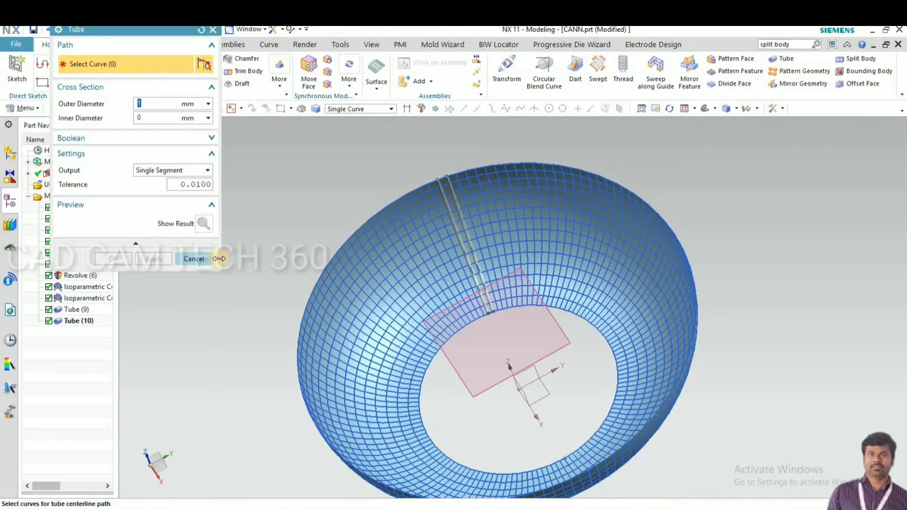
- Delete the extra second tube, Tube (10), leaving a single rod
{"action": "key", "text": "Escape"}
{"action": "scroll", "coordinate": [433, 189], "scroll_direction": "up", "scroll_amount": 5}
{"action": "left_click", "coordinate": [434, 189]}
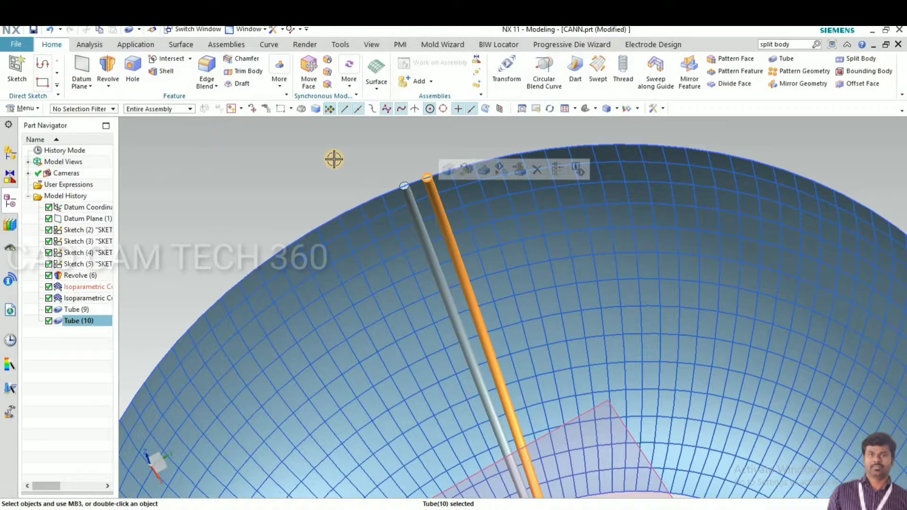
{"action": "key", "text": "Delete"}
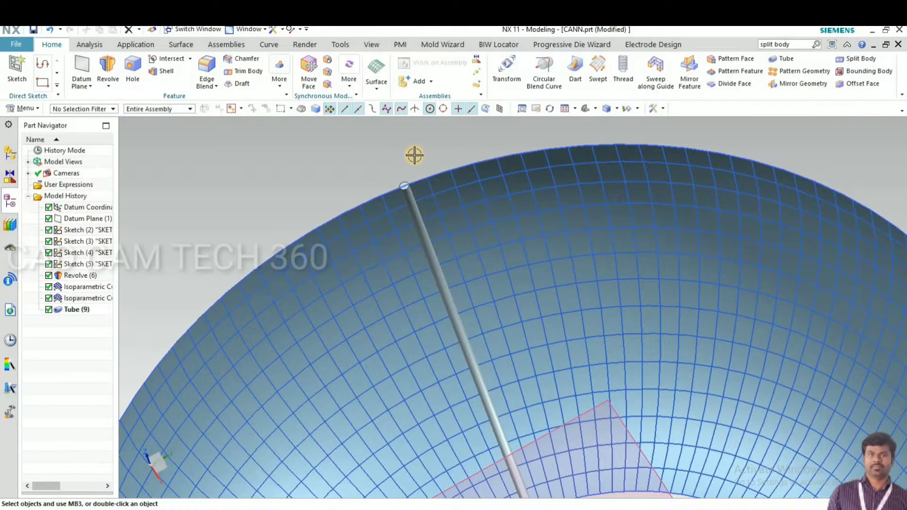
{"action": "scroll", "coordinate": [414, 156], "scroll_direction": "down", "scroll_amount": 3}
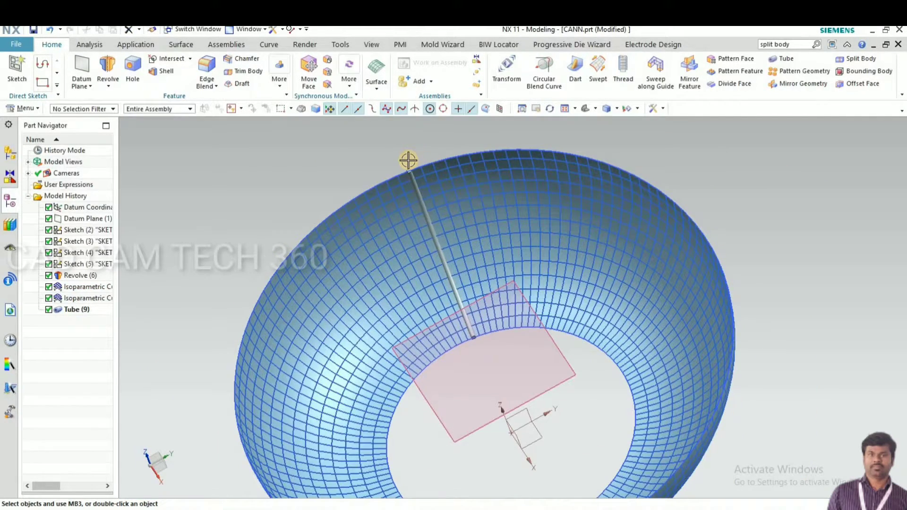
{"action": "scroll", "coordinate": [230, 195], "scroll_direction": "down", "scroll_amount": 3}
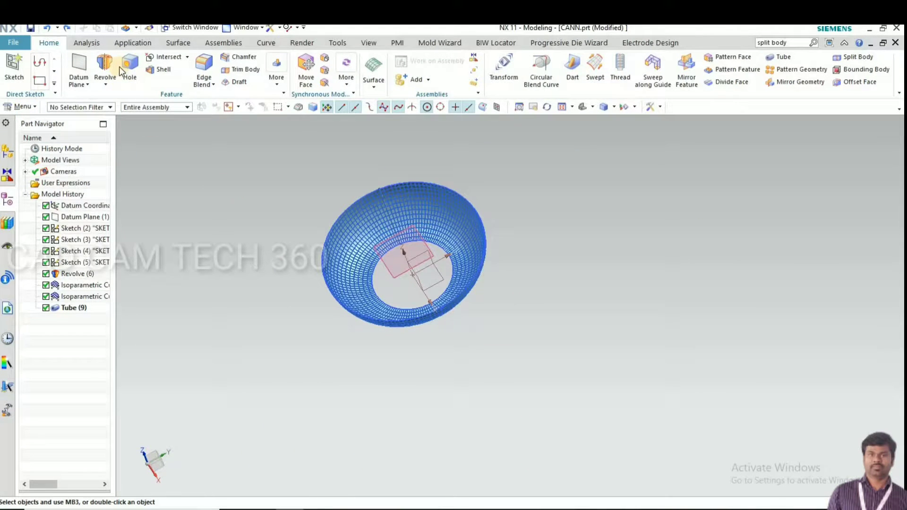
- Start a circular Pattern Feature with the rod tube as the feature to repeat
{"action": "left_click", "coordinate": [126, 30]}
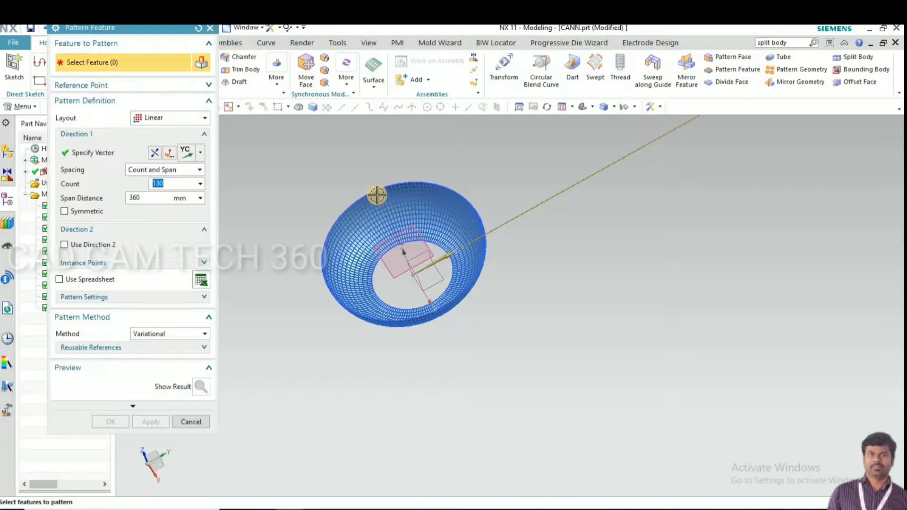
{"action": "scroll", "coordinate": [377, 196], "scroll_direction": "up", "scroll_amount": 3}
{"action": "scroll", "coordinate": [371, 189], "scroll_direction": "up", "scroll_amount": 5}
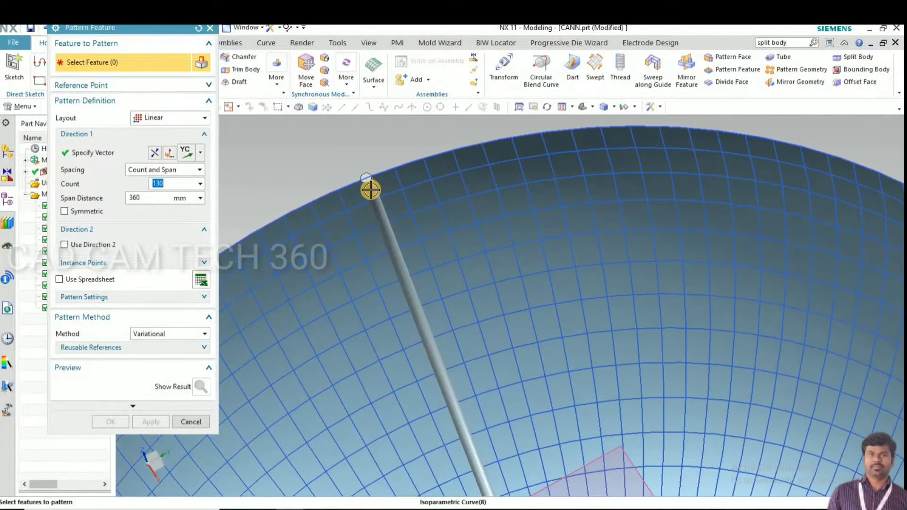
{"action": "left_click", "coordinate": [151, 118]}
{"action": "left_click", "coordinate": [146, 142]}
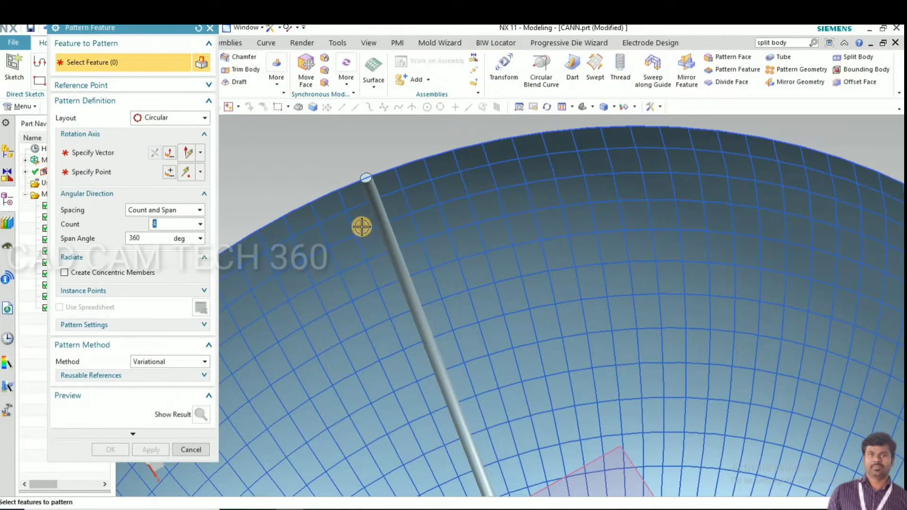
{"action": "left_click", "coordinate": [368, 180]}
{"action": "scroll", "coordinate": [290, 158], "scroll_direction": "down", "scroll_amount": 5}
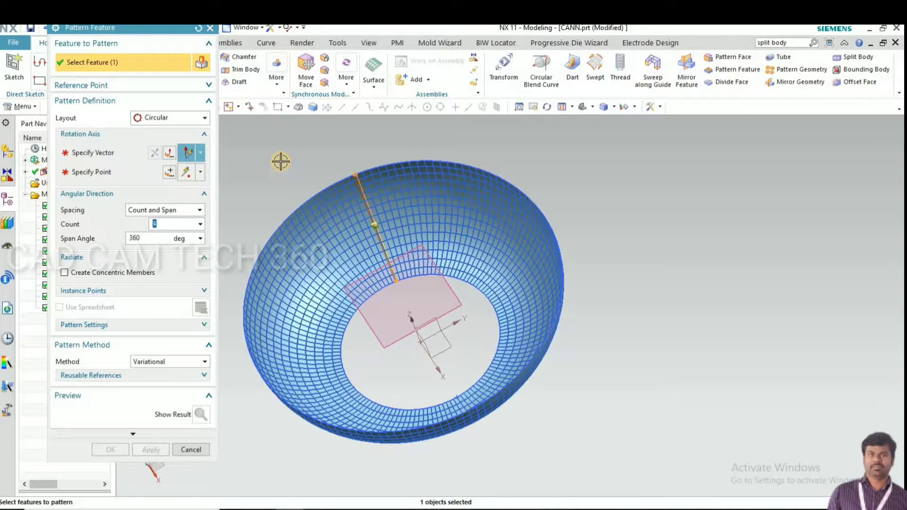
{"action": "middle_click", "coordinate": [281, 161]}
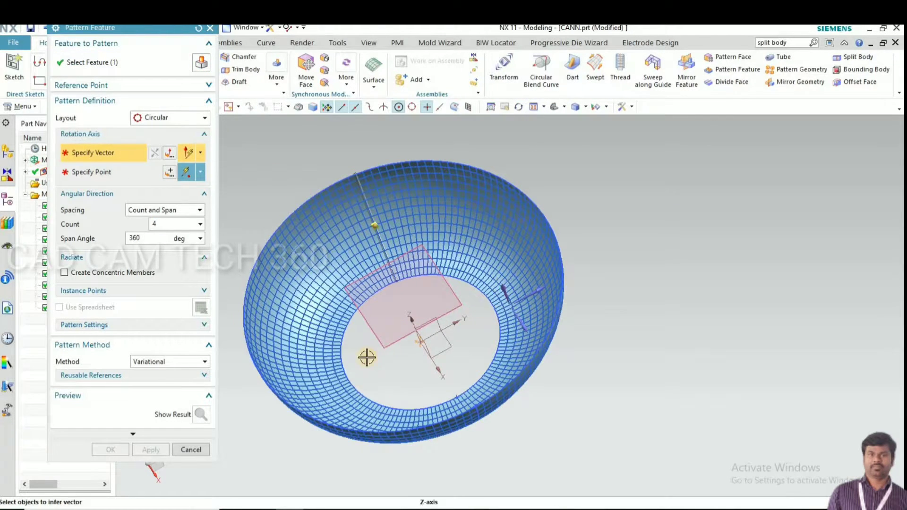
- Pattern the rod about the Z axis through the arc centre: 130 copies over 360°
{"action": "left_click", "coordinate": [354, 368]}
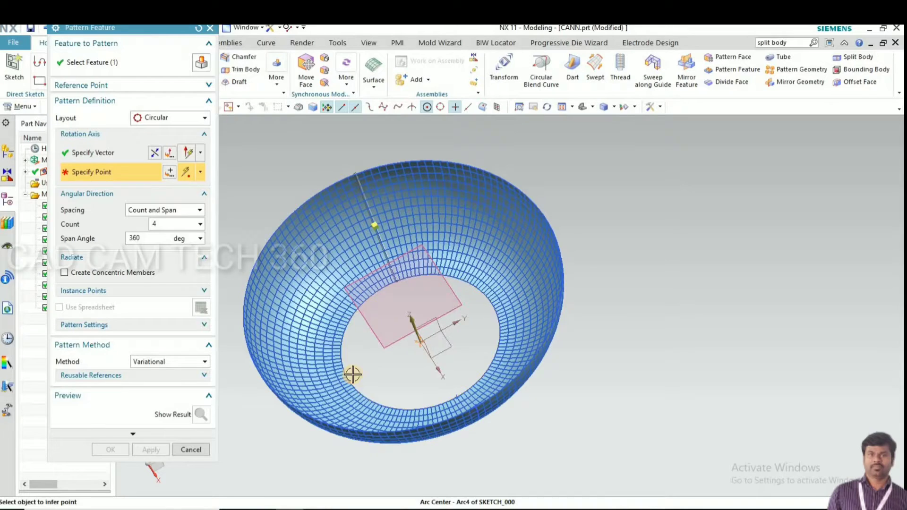
{"action": "left_click", "coordinate": [351, 374]}
{"action": "left_click", "coordinate": [144, 225]}
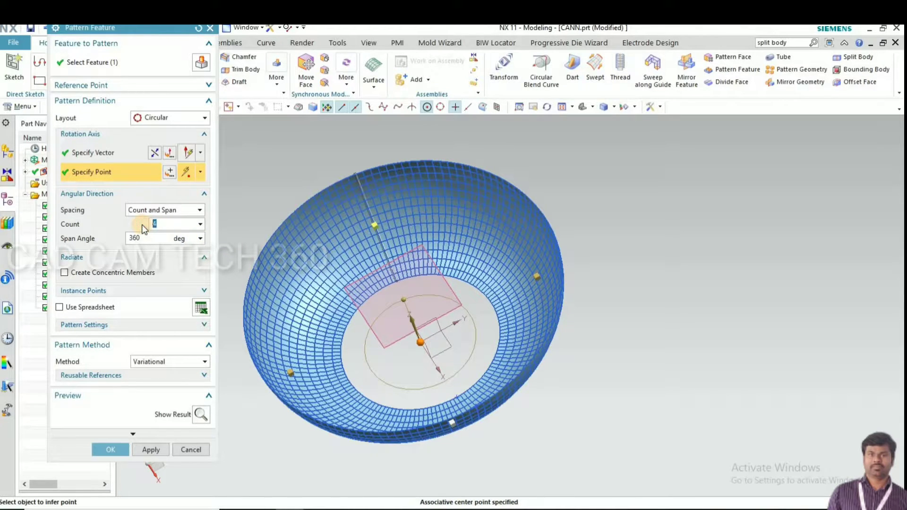
{"action": "type", "text": "130"}
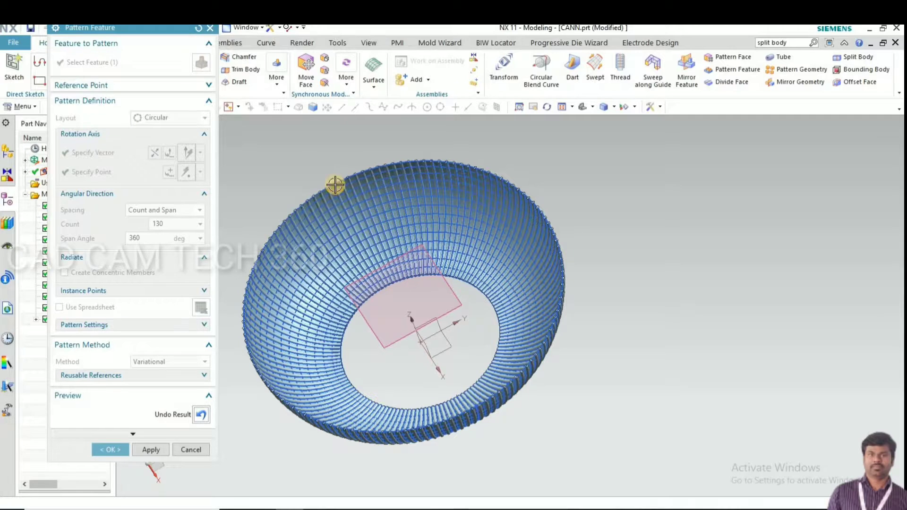
{"action": "scroll", "coordinate": [339, 172], "scroll_direction": "up", "scroll_amount": 2}
{"action": "scroll", "coordinate": [340, 170], "scroll_direction": "up", "scroll_amount": 2}
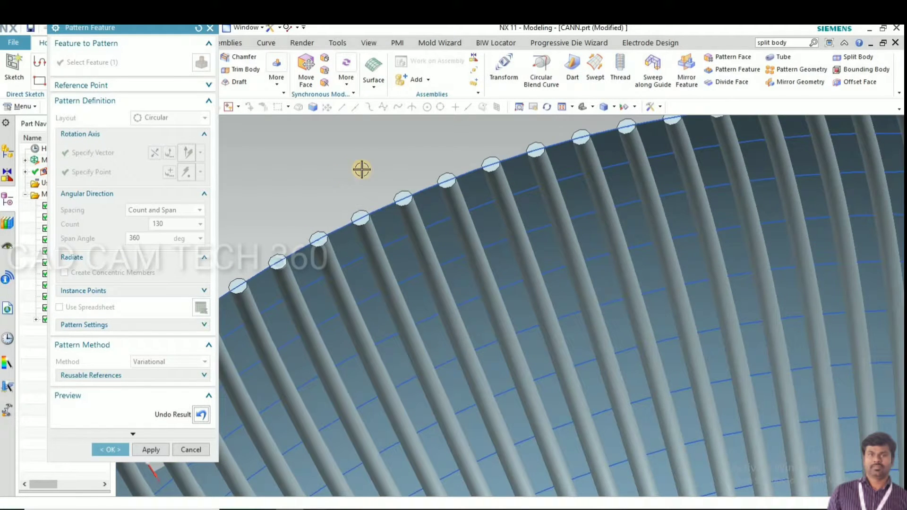
{"action": "scroll", "coordinate": [361, 168], "scroll_direction": "down", "scroll_amount": 1}
{"action": "scroll", "coordinate": [407, 173], "scroll_direction": "down", "scroll_amount": 3}
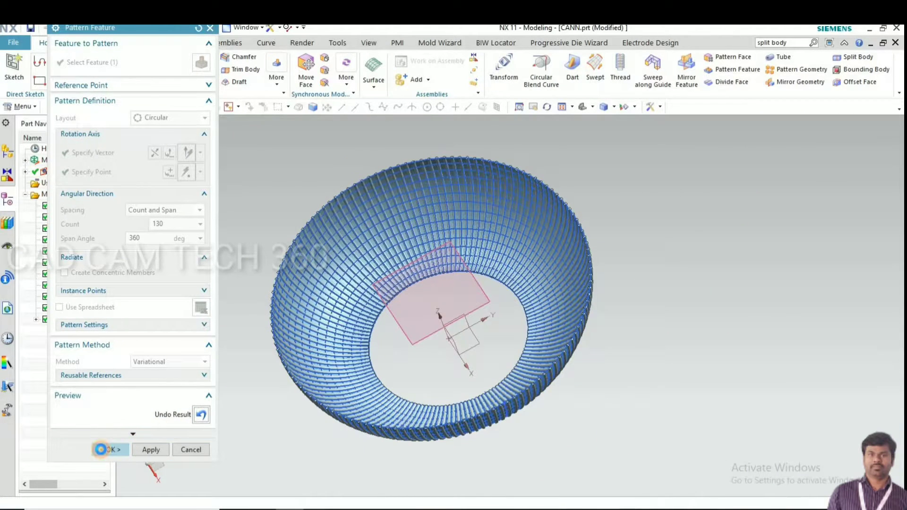
{"action": "left_click", "coordinate": [100, 450]}
{"action": "scroll", "coordinate": [348, 355], "scroll_direction": "up", "scroll_amount": 3}
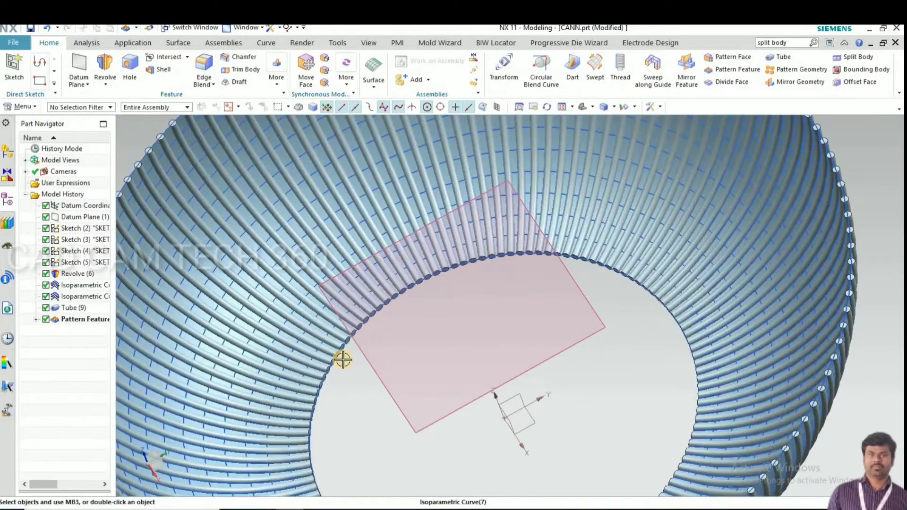
{"action": "scroll", "coordinate": [342, 360], "scroll_direction": "up", "scroll_amount": 2}
{"action": "scroll", "coordinate": [353, 344], "scroll_direction": "up", "scroll_amount": 2}
{"action": "scroll", "coordinate": [381, 300], "scroll_direction": "down", "scroll_amount": 5}
{"action": "scroll", "coordinate": [373, 279], "scroll_direction": "down", "scroll_amount": 2}
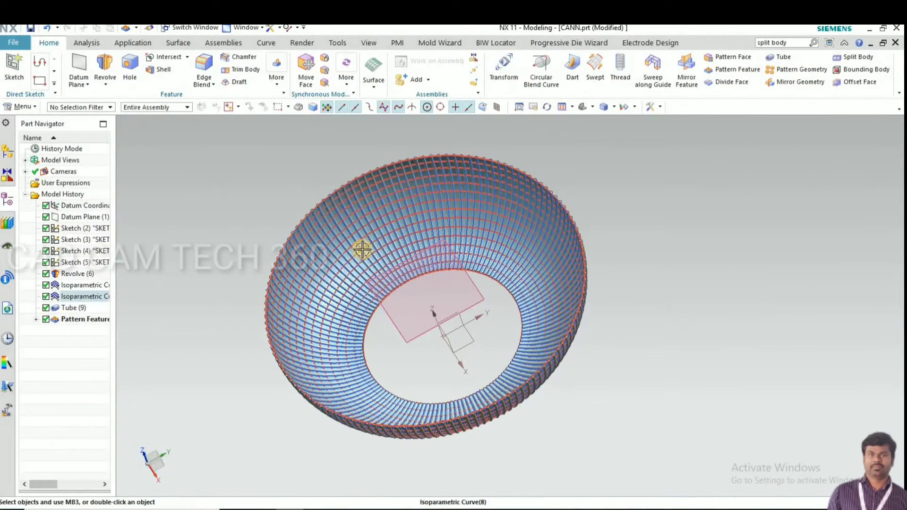
{"action": "scroll", "coordinate": [345, 182], "scroll_direction": "up", "scroll_amount": 2}
{"action": "scroll", "coordinate": [338, 180], "scroll_direction": "up", "scroll_amount": 4}
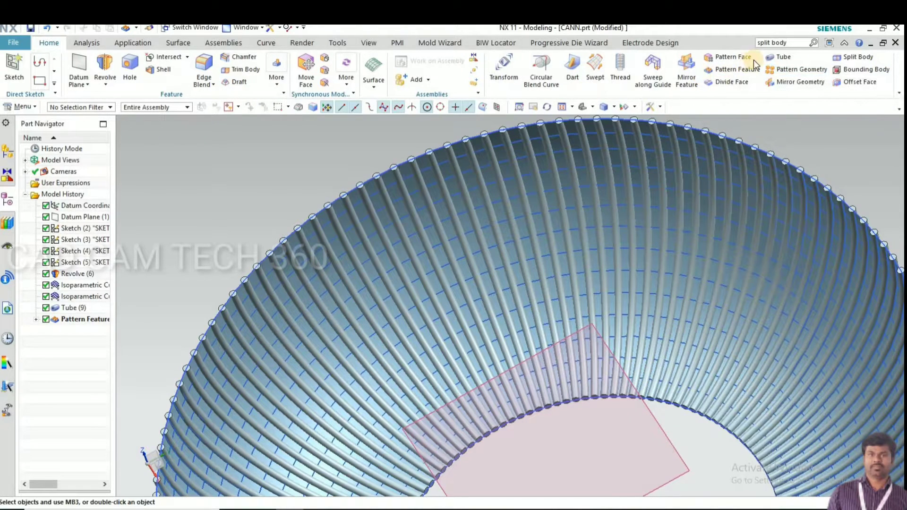
- Build tubes along the rim arc and each successive lower ring curve, applying each one
{"action": "left_click", "coordinate": [779, 57]}
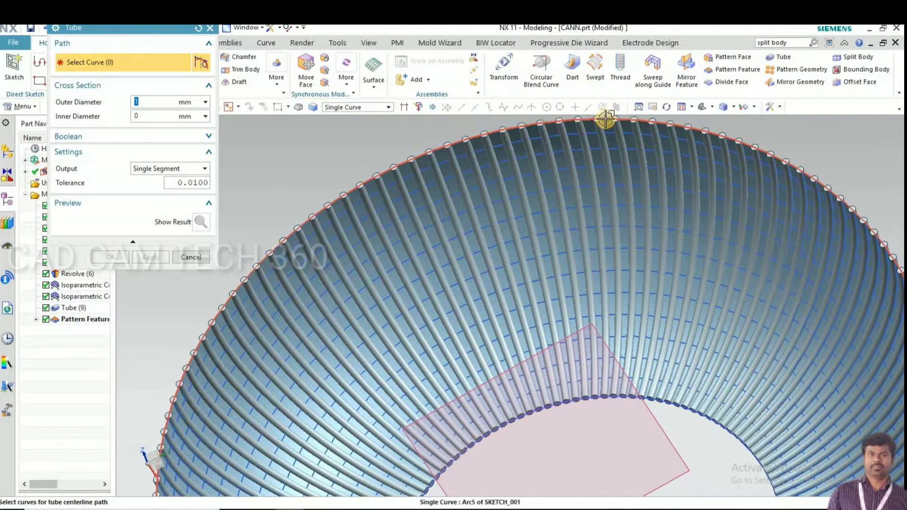
{"action": "left_click", "coordinate": [606, 120]}
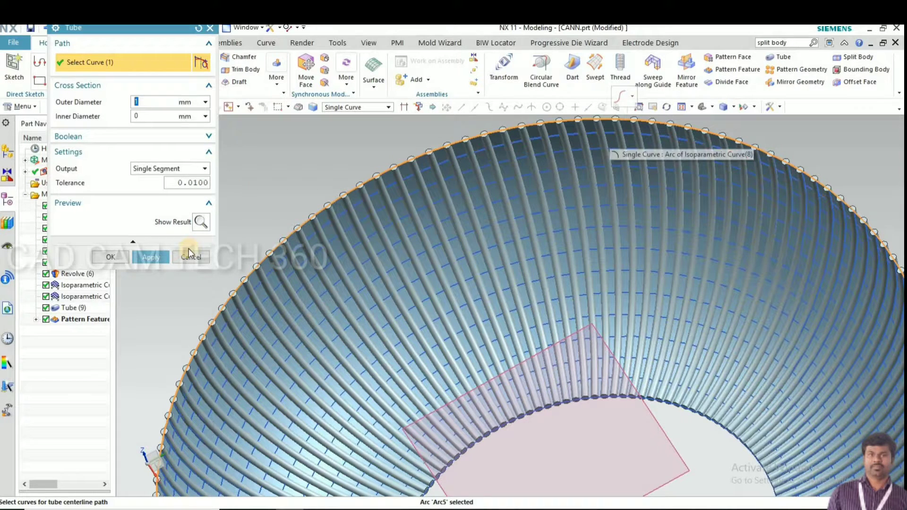
{"action": "left_click", "coordinate": [146, 257]}
{"action": "scroll", "coordinate": [474, 154], "scroll_direction": "down", "scroll_amount": 4}
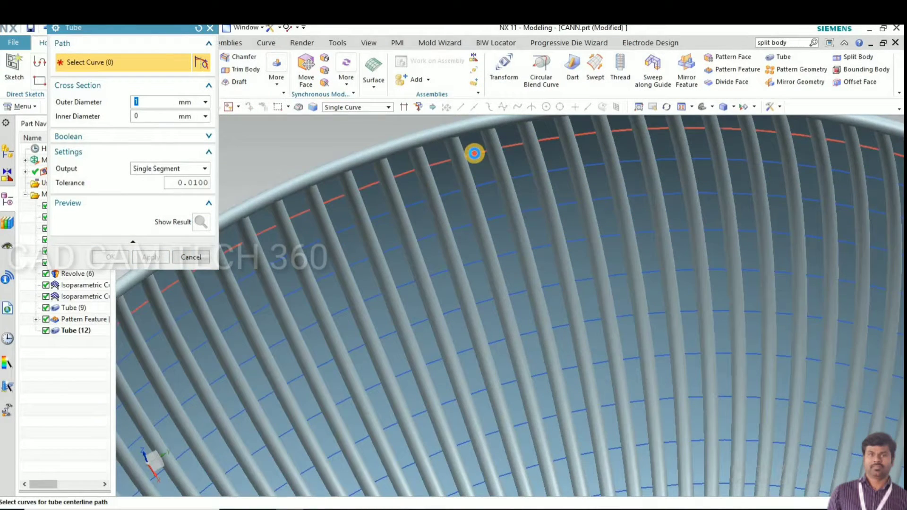
{"action": "left_click", "coordinate": [517, 177]}
{"action": "scroll", "coordinate": [516, 198], "scroll_direction": "up", "scroll_amount": 3}
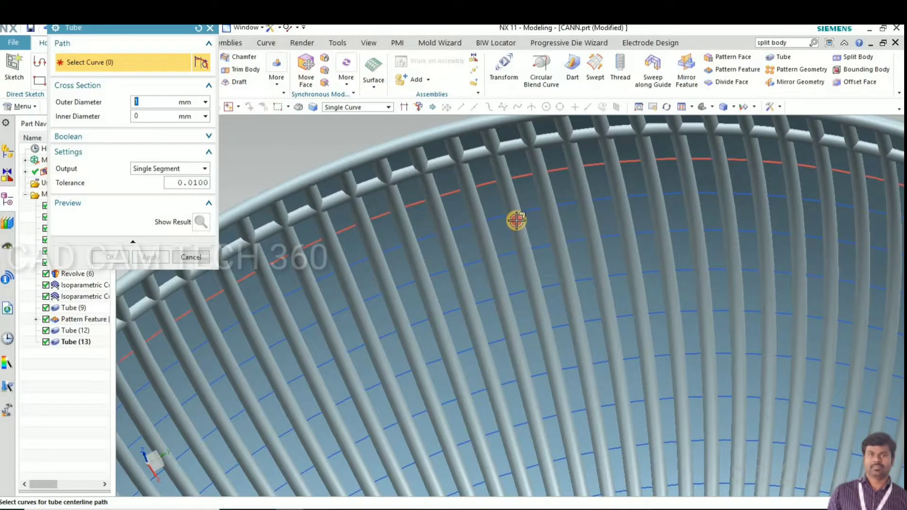
{"action": "left_click", "coordinate": [150, 258]}
{"action": "left_click", "coordinate": [529, 208]}
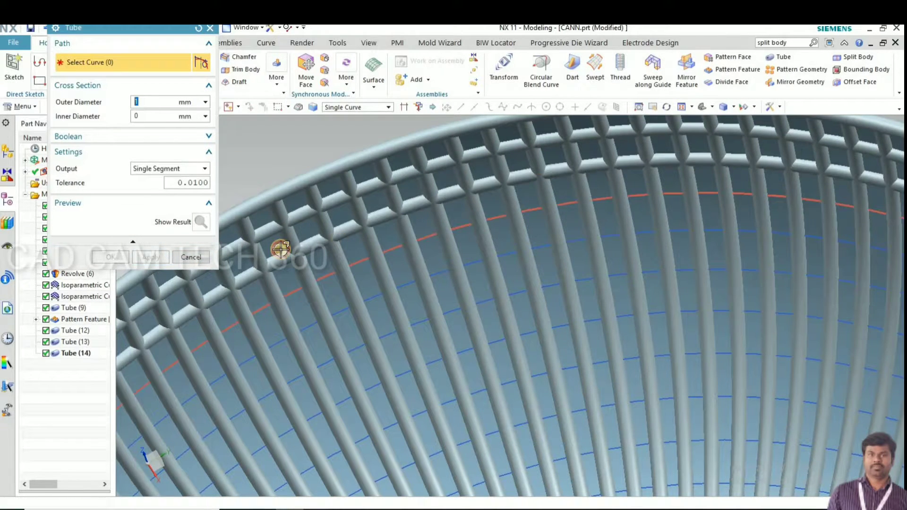
{"action": "left_click", "coordinate": [158, 264]}
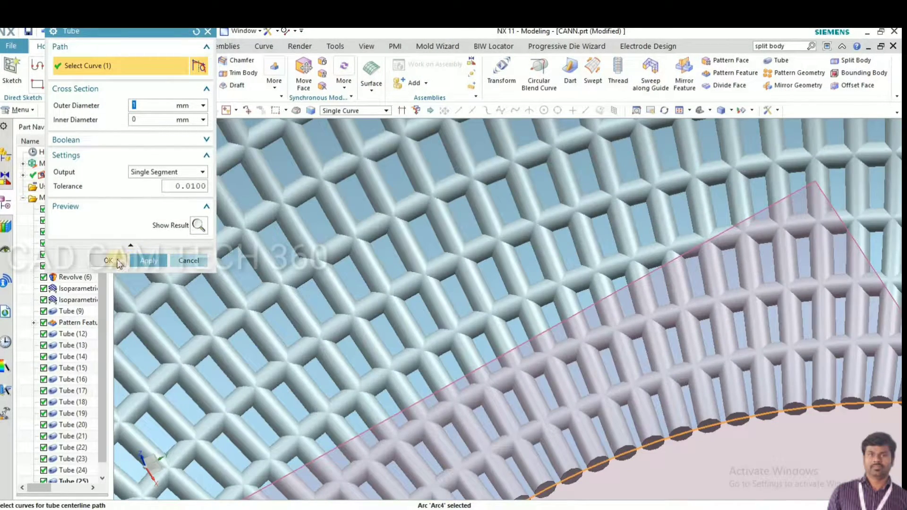
- Close the Tube dialog and hide the original Revolve surface body with Ctrl+B
{"action": "left_click", "coordinate": [181, 261]}
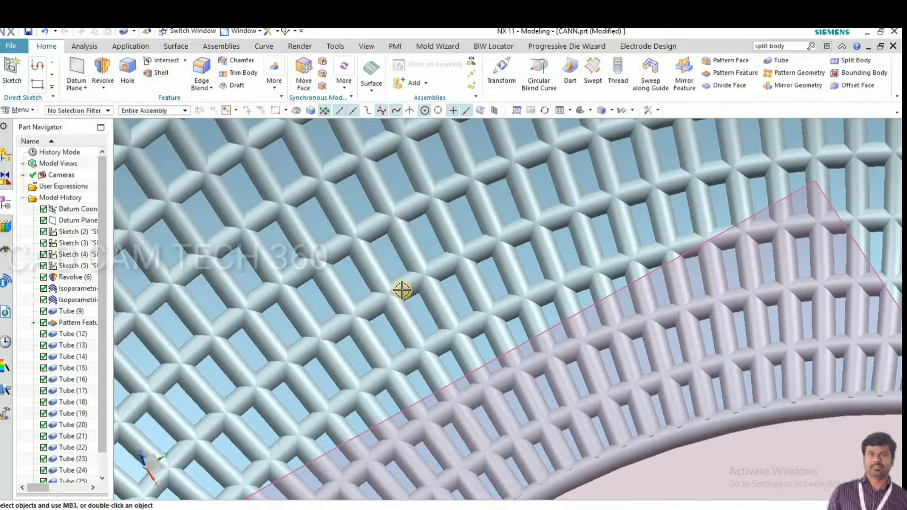
{"action": "scroll", "coordinate": [376, 226], "scroll_direction": "up", "scroll_amount": 3}
{"action": "scroll", "coordinate": [415, 268], "scroll_direction": "up", "scroll_amount": 3}
{"action": "scroll", "coordinate": [498, 324], "scroll_direction": "up", "scroll_amount": 2}
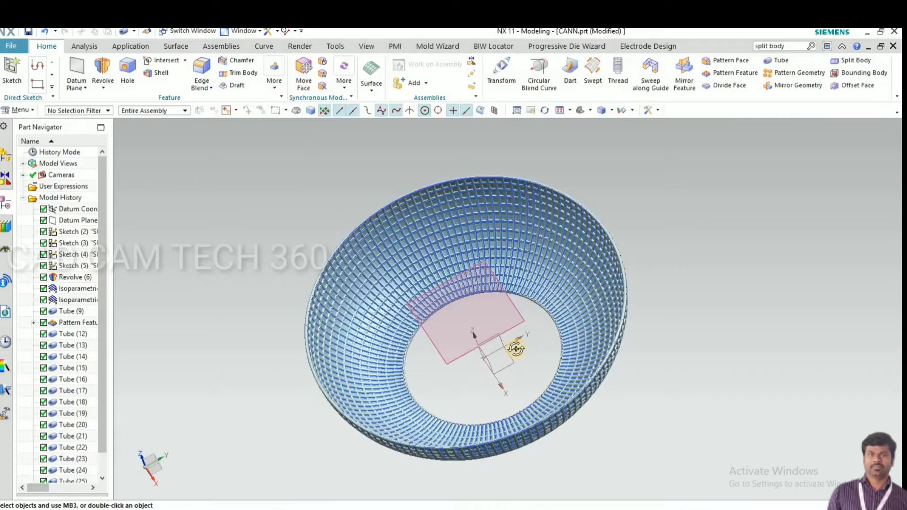
{"action": "mouse_move", "coordinate": [516, 348]}
{"action": "middle_mouse_down"}
{"action": "mouse_move", "coordinate": [505, 348]}
{"action": "mouse_move", "coordinate": [624, 239]}
{"action": "middle_mouse_up"}
{"action": "scroll", "coordinate": [605, 246], "scroll_direction": "down", "scroll_amount": 3}
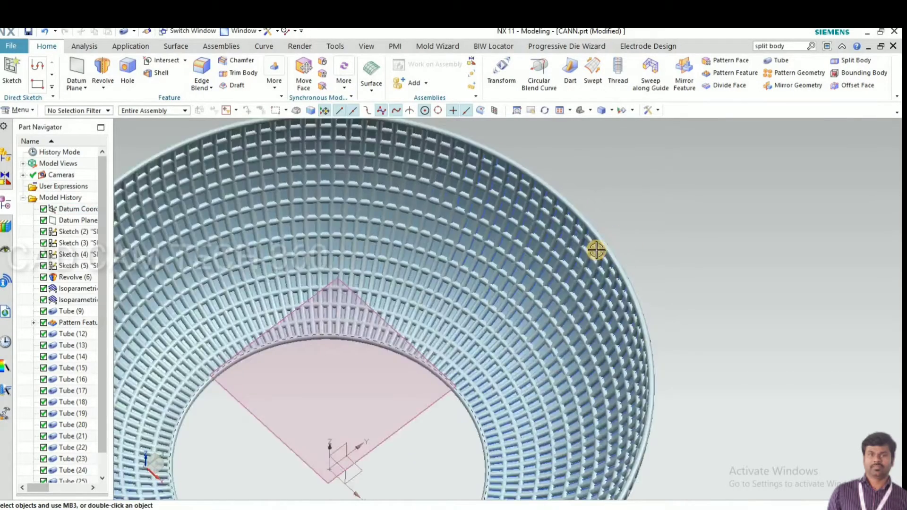
{"action": "scroll", "coordinate": [563, 250], "scroll_direction": "down", "scroll_amount": 3}
{"action": "scroll", "coordinate": [548, 246], "scroll_direction": "down", "scroll_amount": 2}
{"action": "left_click", "coordinate": [542, 245]}
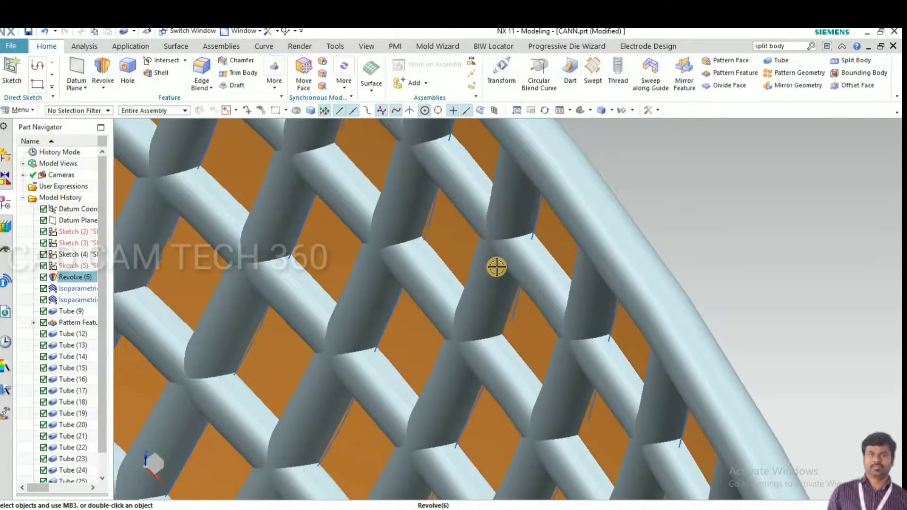
{"action": "scroll", "coordinate": [497, 266], "scroll_direction": "down", "scroll_amount": 2}
{"action": "scroll", "coordinate": [497, 267], "scroll_direction": "up", "scroll_amount": 3}
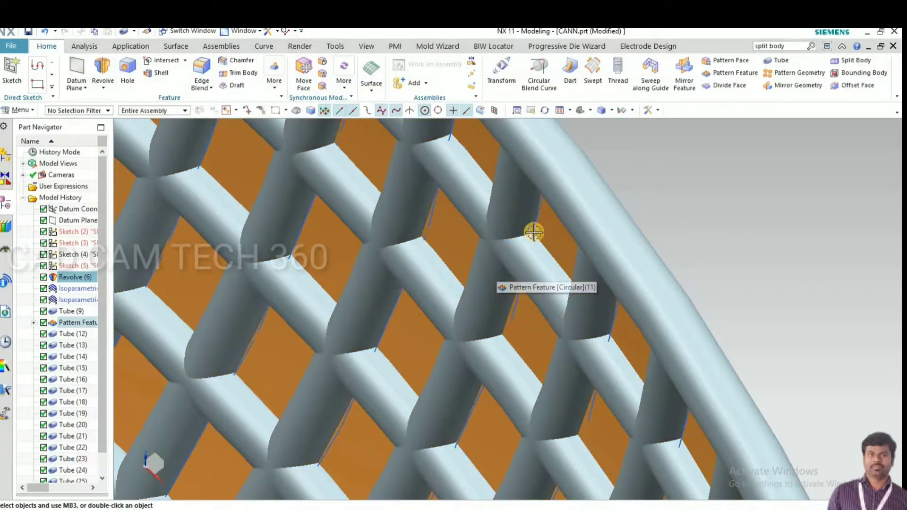
{"action": "key", "text": "ctrl+b"}
- Hide Tube(26), the tube around the bowl's inner bottom opening
{"action": "scroll", "coordinate": [594, 212], "scroll_direction": "up", "scroll_amount": 2}
{"action": "scroll", "coordinate": [594, 215], "scroll_direction": "up", "scroll_amount": 3}
{"action": "scroll", "coordinate": [650, 325], "scroll_direction": "up", "scroll_amount": 3}
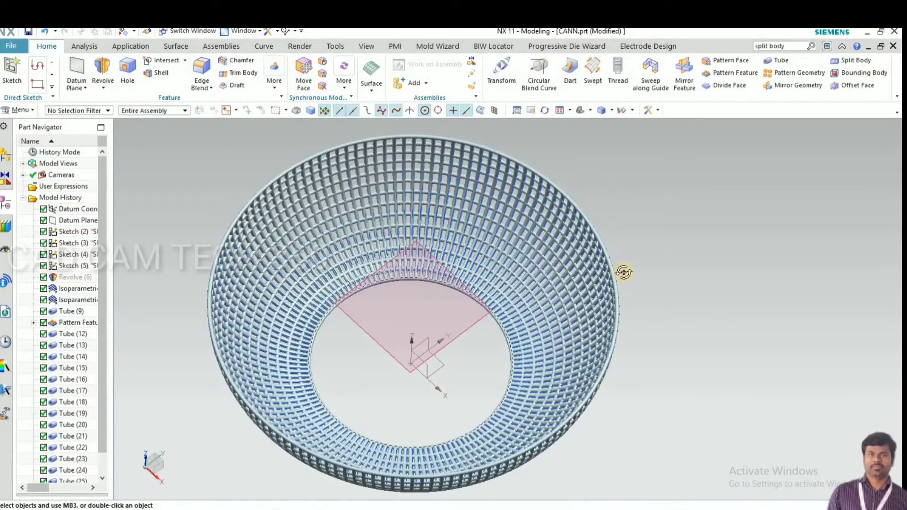
{"action": "mouse_move", "coordinate": [624, 270]}
{"action": "middle_mouse_down"}
{"action": "mouse_move", "coordinate": [611, 257]}
{"action": "mouse_move", "coordinate": [628, 318]}
{"action": "mouse_move", "coordinate": [614, 318]}
{"action": "middle_mouse_up"}
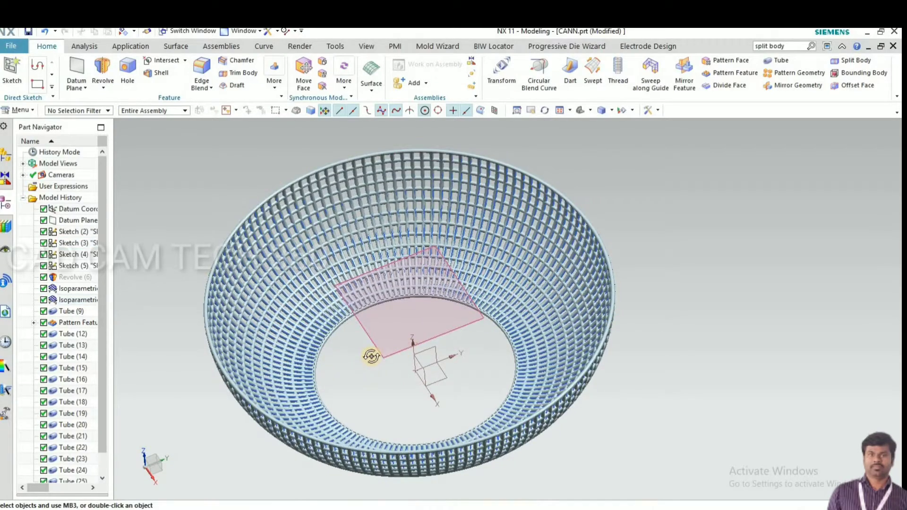
{"action": "middle_click_drag", "start_coordinate": [371, 356], "coordinate": [331, 328]}
{"action": "scroll", "coordinate": [337, 325], "scroll_direction": "down", "scroll_amount": 4}
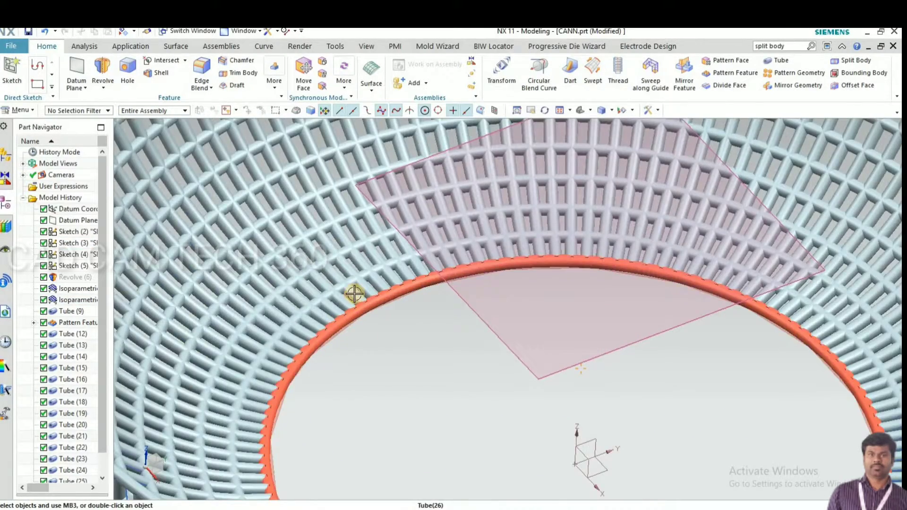
{"action": "scroll", "coordinate": [340, 322], "scroll_direction": "up", "scroll_amount": 4}
{"action": "scroll", "coordinate": [337, 301], "scroll_direction": "down", "scroll_amount": 4}
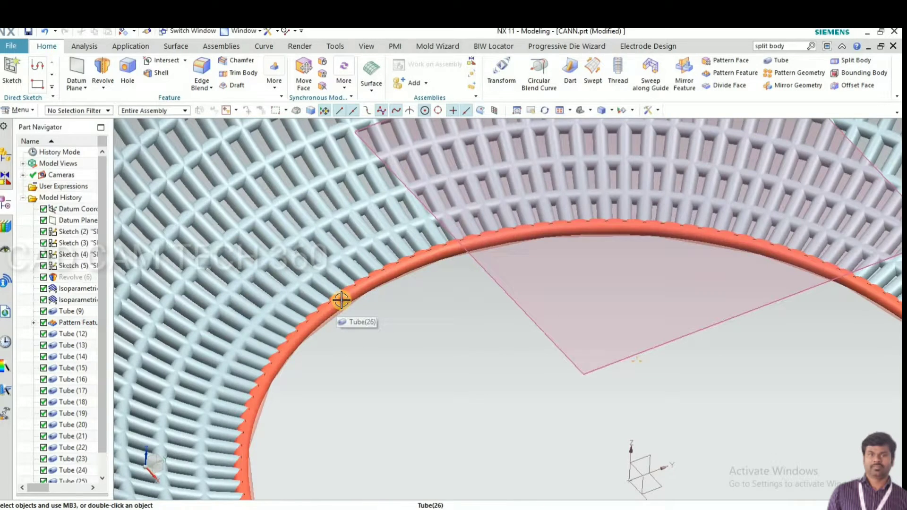
{"action": "left_click", "coordinate": [343, 300]}
{"action": "key", "text": "ctrl+b"}
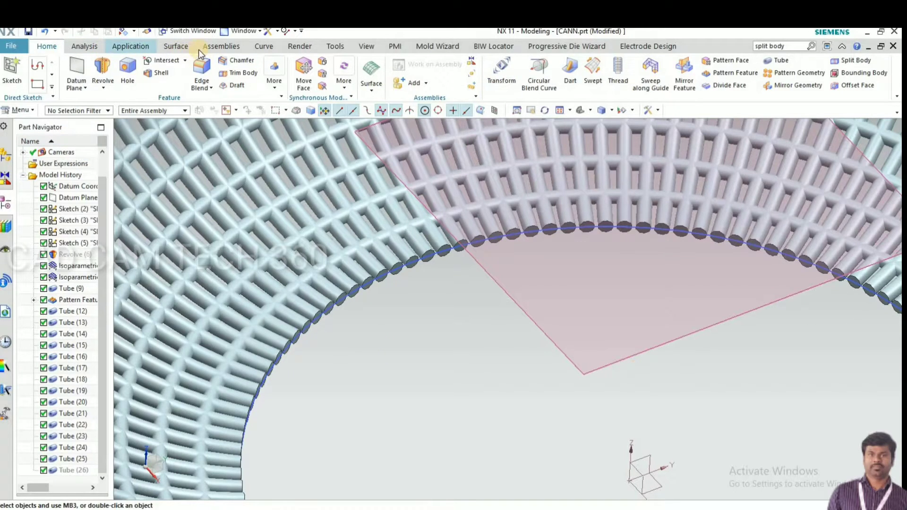
- Bring up the Surface tab's full More gallery of surface commands
{"action": "left_click", "coordinate": [176, 46]}
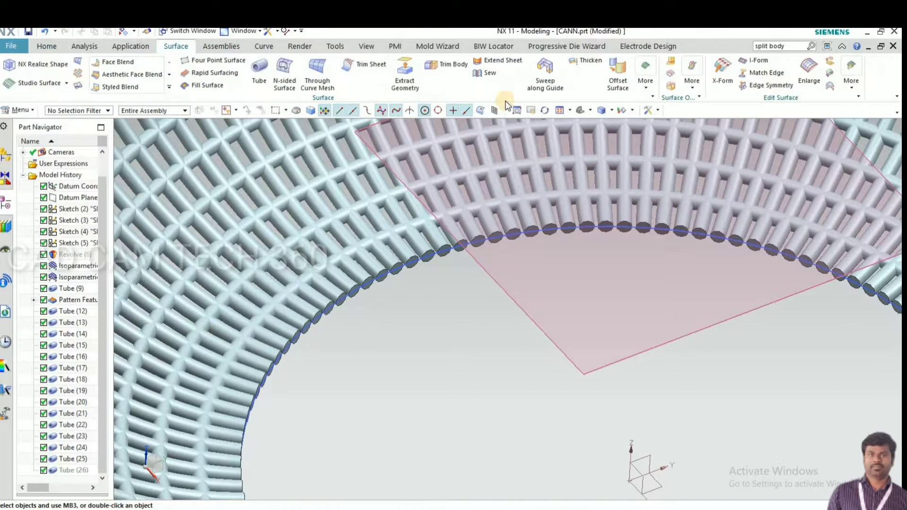
{"action": "left_click", "coordinate": [644, 87]}
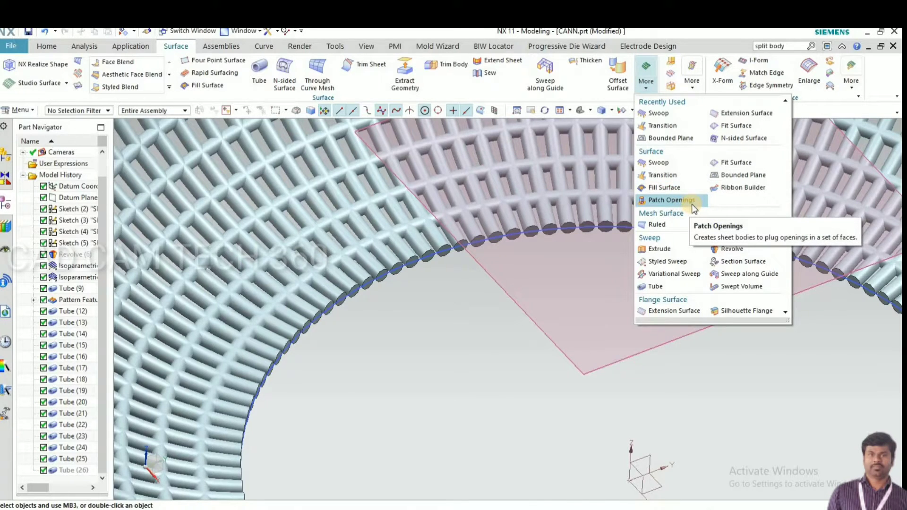
- Create an N-sided surface bounded by the inner bottom arc, with Center Flat lowered
{"action": "left_click", "coordinate": [728, 138]}
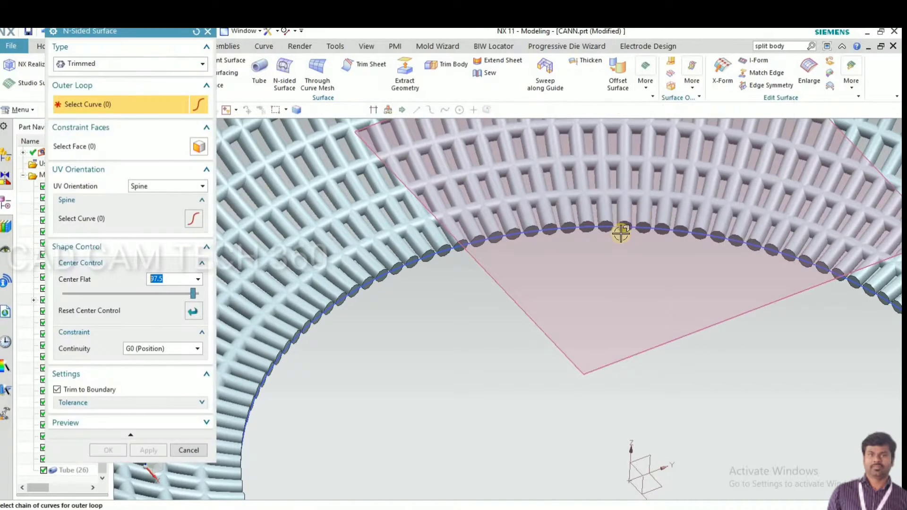
{"action": "left_click", "coordinate": [608, 231]}
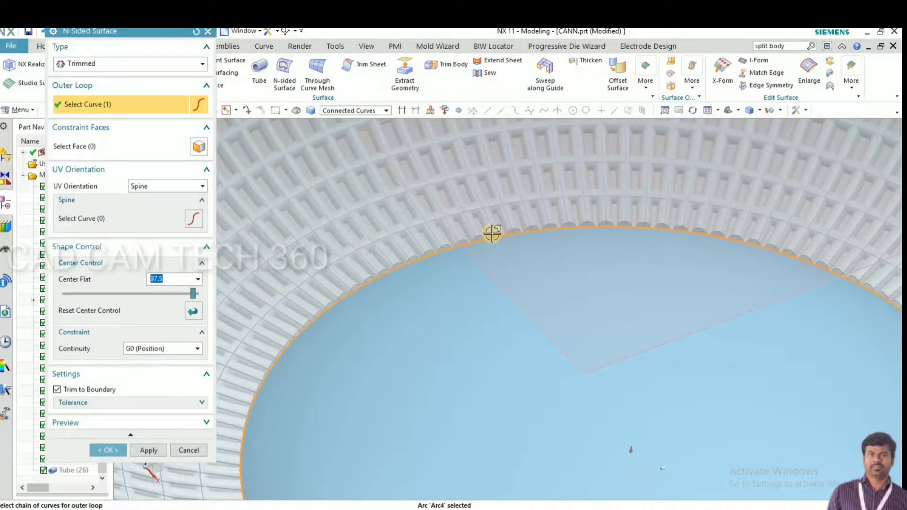
{"action": "scroll", "coordinate": [492, 264], "scroll_direction": "down", "scroll_amount": 3}
{"action": "scroll", "coordinate": [487, 283], "scroll_direction": "down", "scroll_amount": 3}
{"action": "mouse_move", "coordinate": [482, 260]}
{"action": "middle_mouse_down"}
{"action": "mouse_move", "coordinate": [490, 291]}
{"action": "mouse_move", "coordinate": [490, 269]}
{"action": "middle_mouse_up"}
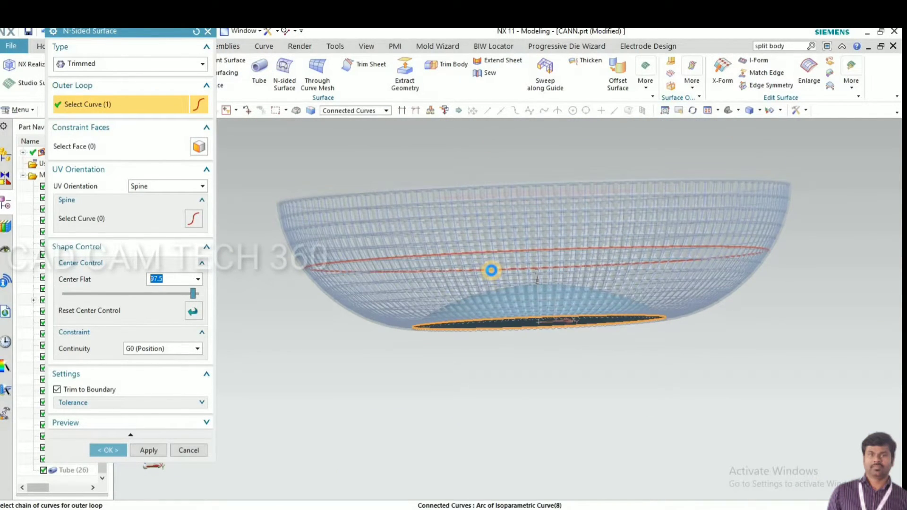
{"action": "left_click_drag", "start_coordinate": [192, 293], "coordinate": [135, 296]}
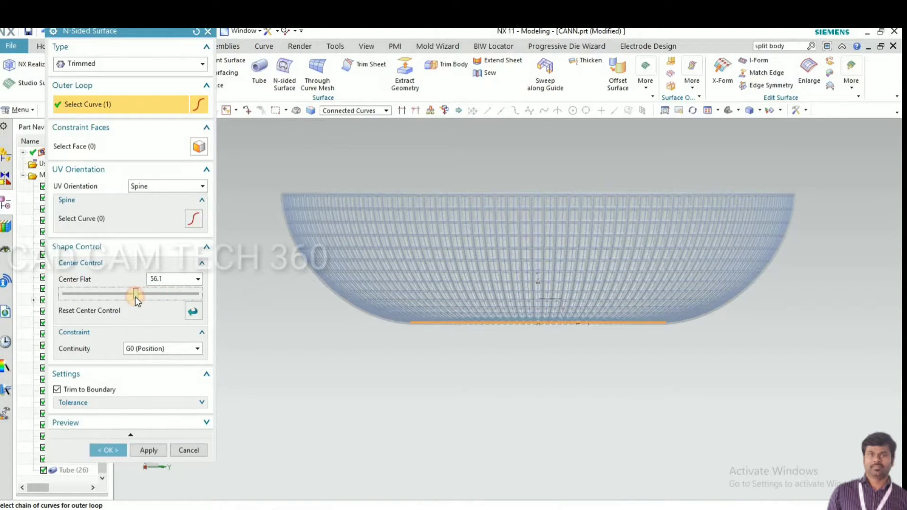
- Accept the N-sided surface and inspect the basket's newly filled floor from several angles
{"action": "middle_click", "coordinate": [489, 397]}
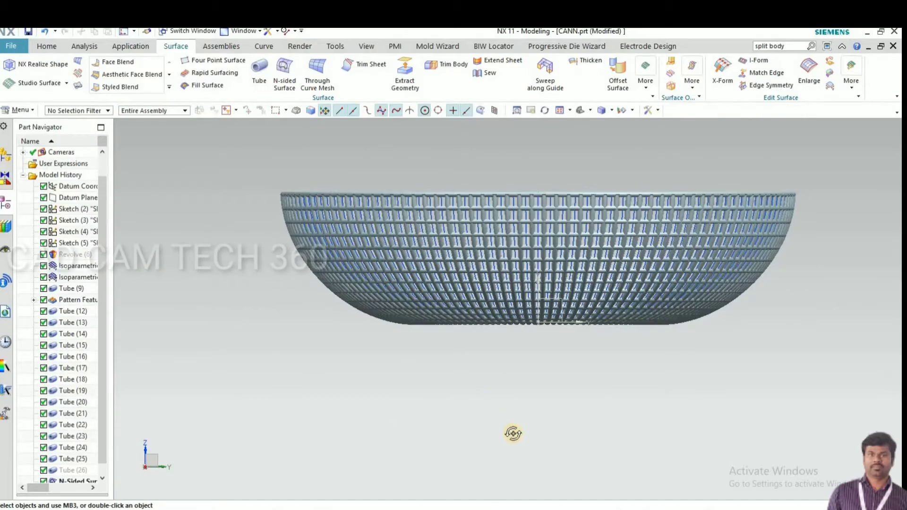
{"action": "mouse_move", "coordinate": [512, 432]}
{"action": "middle_mouse_down"}
{"action": "mouse_move", "coordinate": [462, 290]}
{"action": "mouse_move", "coordinate": [450, 334]}
{"action": "mouse_move", "coordinate": [472, 432]}
{"action": "mouse_move", "coordinate": [486, 438]}
{"action": "mouse_move", "coordinate": [410, 336]}
{"action": "middle_mouse_up"}
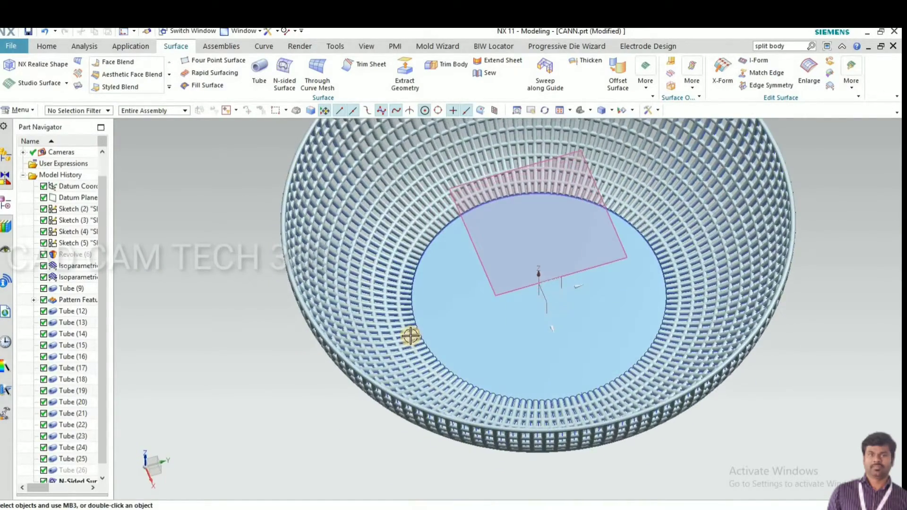
{"action": "scroll", "coordinate": [410, 336], "scroll_direction": "down", "scroll_amount": 3}
{"action": "scroll", "coordinate": [410, 336], "scroll_direction": "down", "scroll_amount": 2}
{"action": "scroll", "coordinate": [530, 215], "scroll_direction": "up", "scroll_amount": 2}
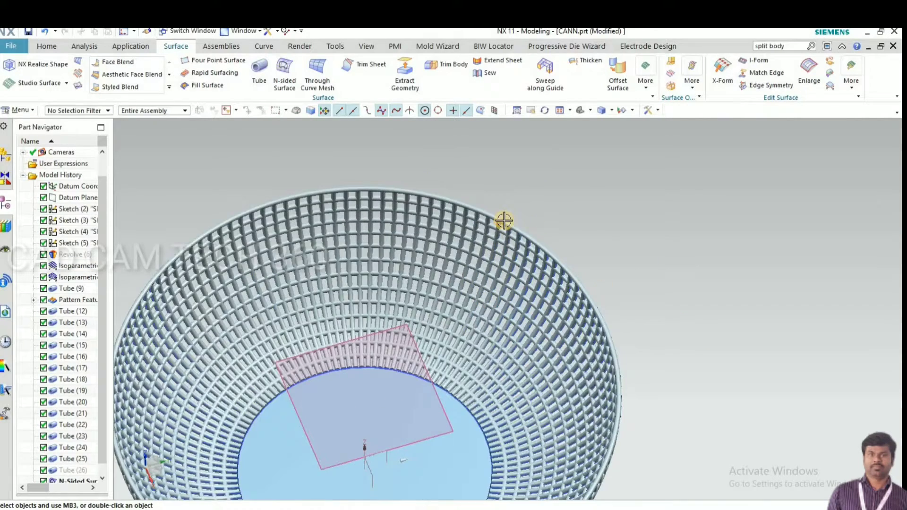
{"action": "scroll", "coordinate": [503, 219], "scroll_direction": "up", "scroll_amount": 2}
{"action": "scroll", "coordinate": [514, 202], "scroll_direction": "down", "scroll_amount": 1}
{"action": "scroll", "coordinate": [524, 194], "scroll_direction": "down", "scroll_amount": 1}
{"action": "scroll", "coordinate": [571, 218], "scroll_direction": "down", "scroll_amount": 3}
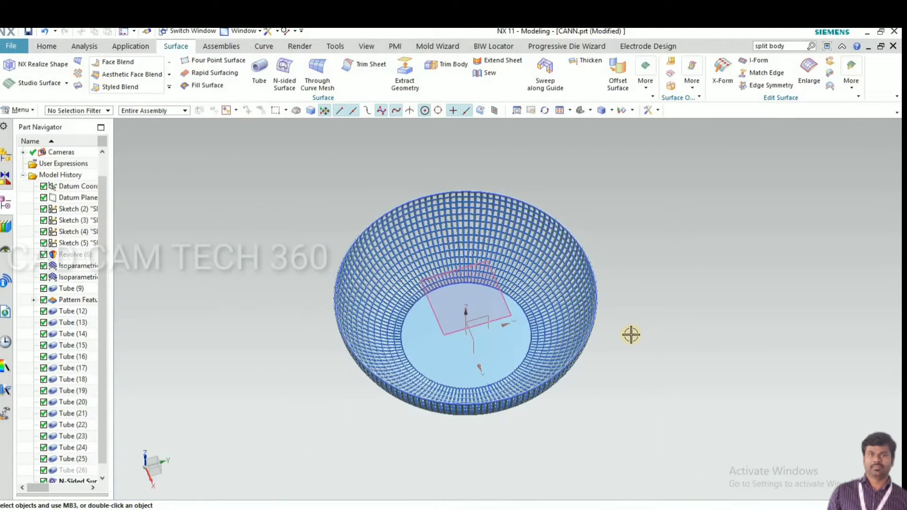
{"action": "middle_click_drag", "start_coordinate": [638, 341], "coordinate": [636, 338]}
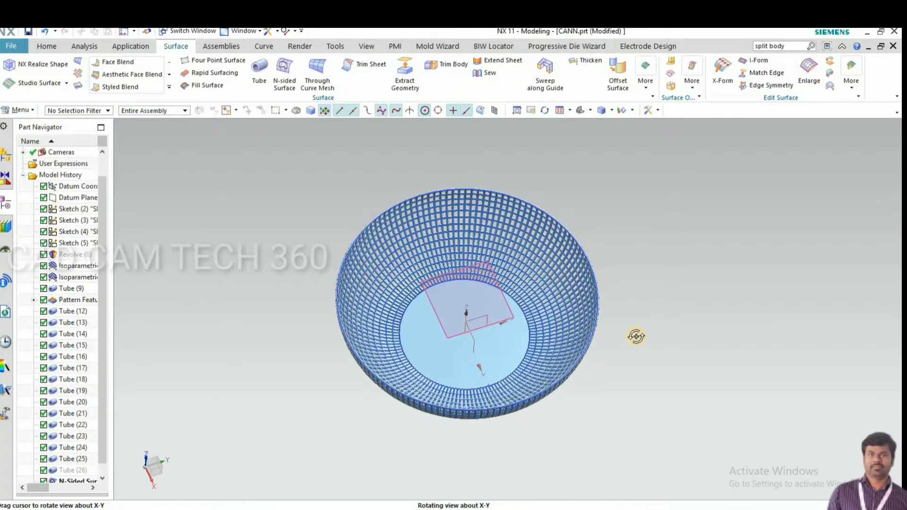
{"action": "scroll", "coordinate": [260, 258], "scroll_direction": "down", "scroll_amount": 3}
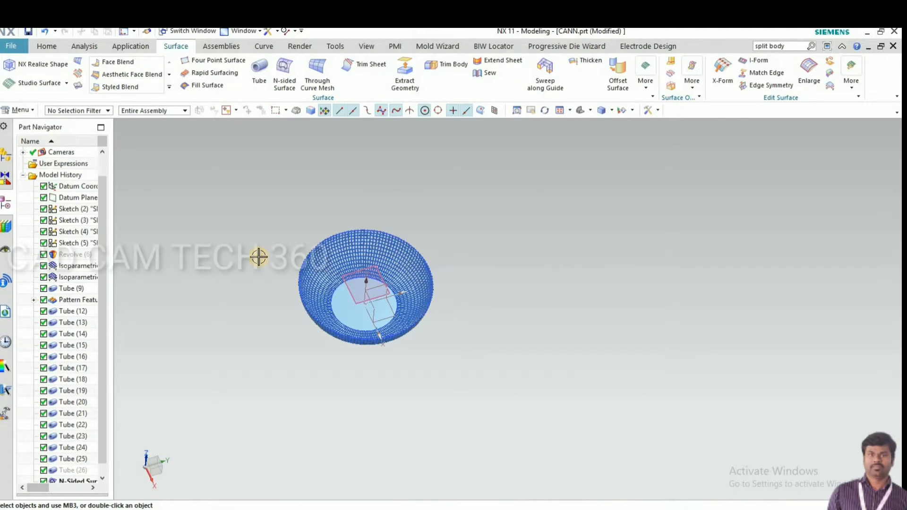
{"action": "scroll", "coordinate": [326, 293], "scroll_direction": "up", "scroll_amount": 3}
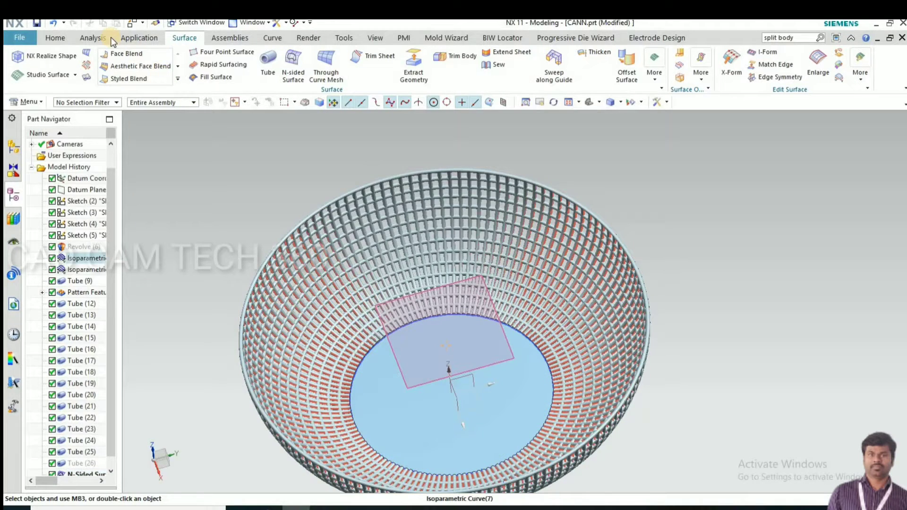
{"action": "scroll", "coordinate": [165, 59], "scroll_direction": "up", "scroll_amount": 3}
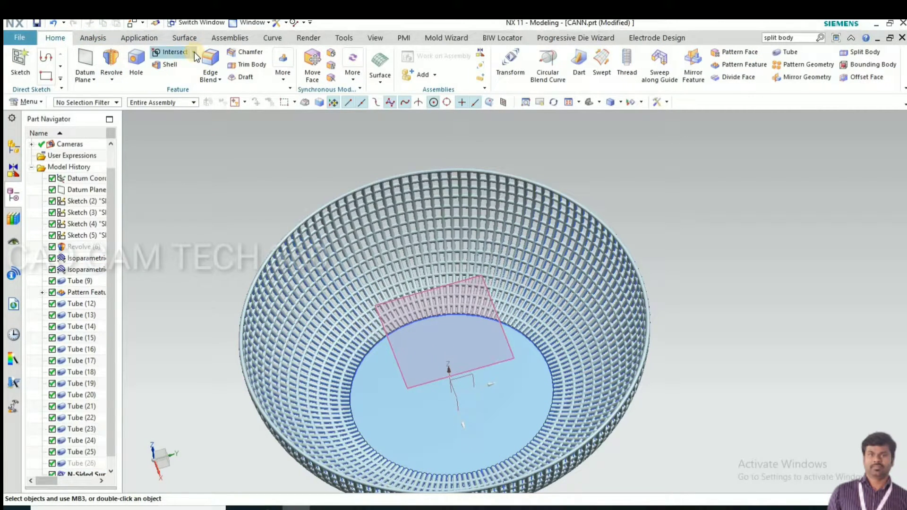
- Unite a rib tube as target with all 143 other tube bodies as tools
{"action": "left_click", "coordinate": [193, 52]}
{"action": "left_click", "coordinate": [175, 69]}
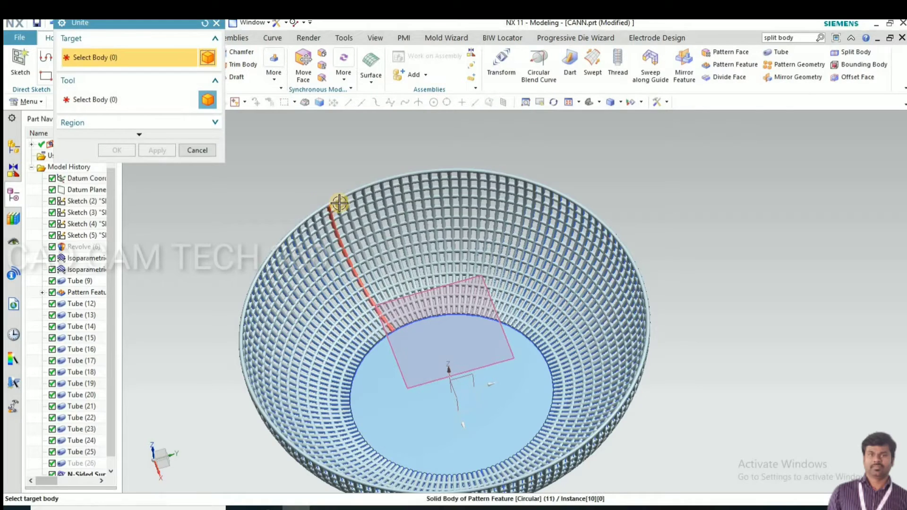
{"action": "scroll", "coordinate": [354, 199], "scroll_direction": "up", "scroll_amount": 3}
{"action": "left_click", "coordinate": [357, 188]}
{"action": "scroll", "coordinate": [308, 149], "scroll_direction": "down", "scroll_amount": 3}
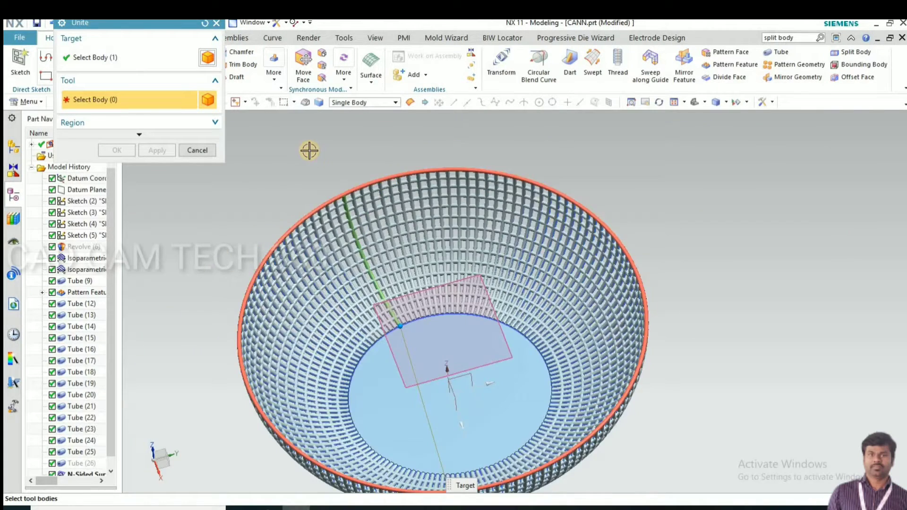
{"action": "scroll", "coordinate": [553, 343], "scroll_direction": "down", "scroll_amount": 2}
{"action": "left_click_drag", "start_coordinate": [553, 343], "coordinate": [309, 150]}
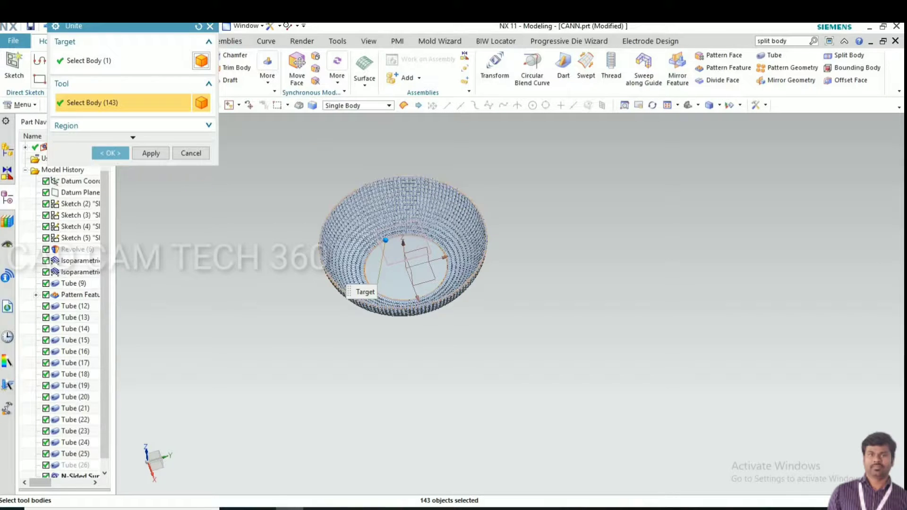
{"action": "left_click", "coordinate": [109, 153]}
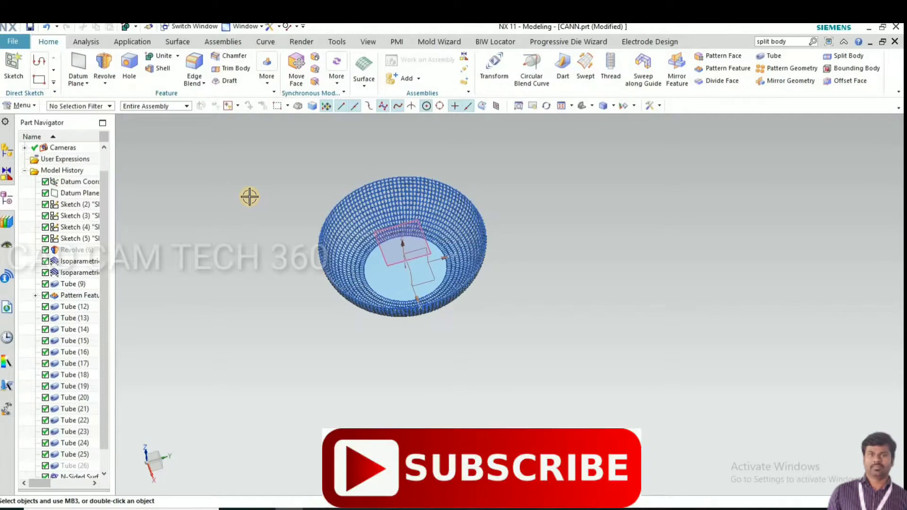
{"action": "scroll", "coordinate": [442, 170], "scroll_direction": "up", "scroll_amount": 3}
{"action": "scroll", "coordinate": [442, 170], "scroll_direction": "up", "scroll_amount": 5}
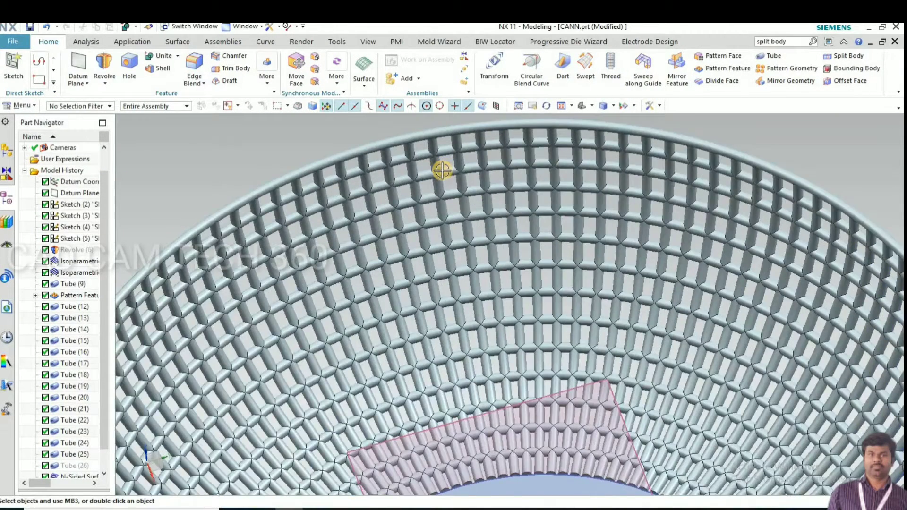
{"action": "scroll", "coordinate": [442, 170], "scroll_direction": "up", "scroll_amount": 3}
{"action": "scroll", "coordinate": [320, 198], "scroll_direction": "down", "scroll_amount": 1}
{"action": "scroll", "coordinate": [320, 196], "scroll_direction": "down", "scroll_amount": 2}
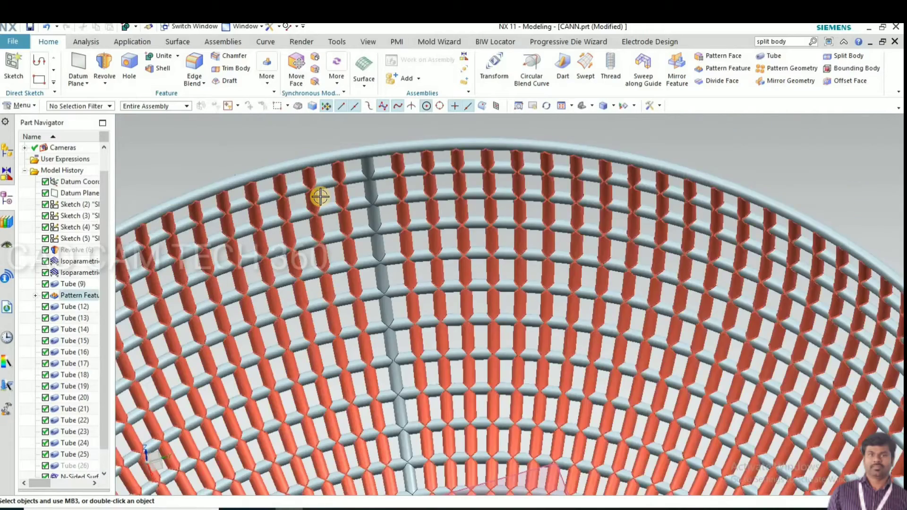
{"action": "scroll", "coordinate": [320, 196], "scroll_direction": "down", "scroll_amount": 3}
{"action": "scroll", "coordinate": [303, 246], "scroll_direction": "down", "scroll_amount": 2}
{"action": "scroll", "coordinate": [308, 262], "scroll_direction": "up", "scroll_amount": 2}
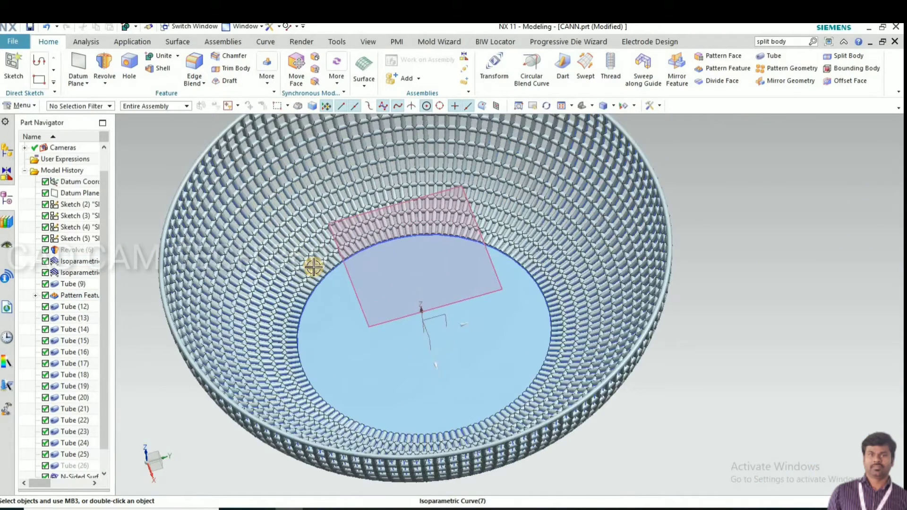
{"action": "scroll", "coordinate": [387, 333], "scroll_direction": "down", "scroll_amount": 2}
{"action": "scroll", "coordinate": [389, 331], "scroll_direction": "down", "scroll_amount": 2}
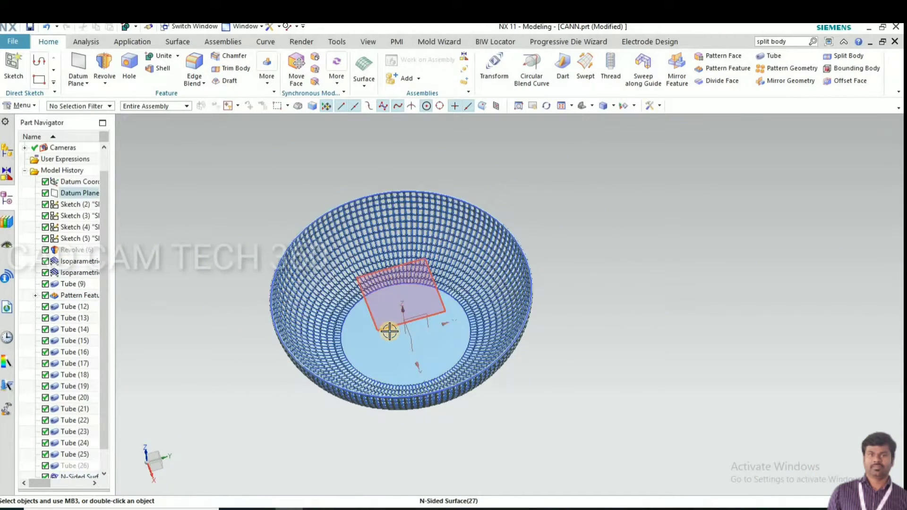
{"action": "scroll", "coordinate": [364, 290], "scroll_direction": "up", "scroll_amount": 3}
{"action": "scroll", "coordinate": [378, 289], "scroll_direction": "up", "scroll_amount": 2}
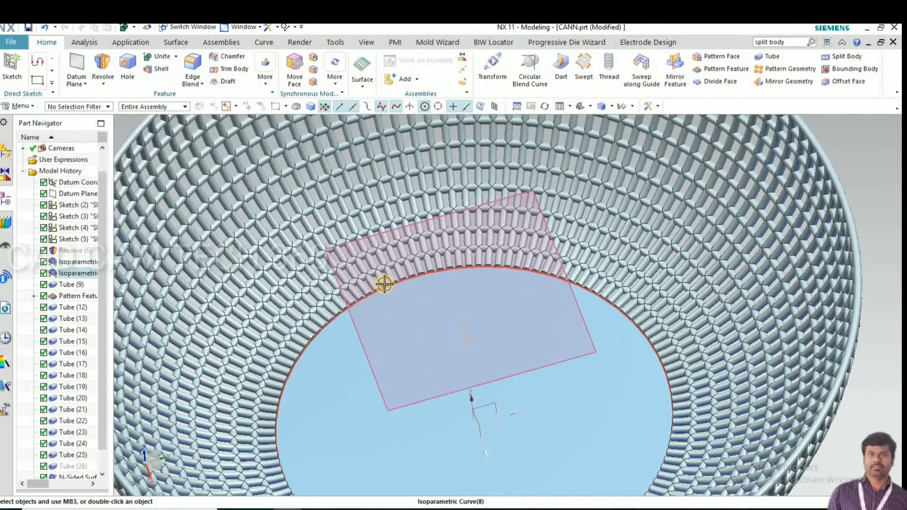
{"action": "scroll", "coordinate": [376, 303], "scroll_direction": "up", "scroll_amount": 2}
{"action": "scroll", "coordinate": [380, 322], "scroll_direction": "up", "scroll_amount": 1}
{"action": "scroll", "coordinate": [391, 300], "scroll_direction": "down", "scroll_amount": 3}
{"action": "scroll", "coordinate": [399, 320], "scroll_direction": "up", "scroll_amount": 2}
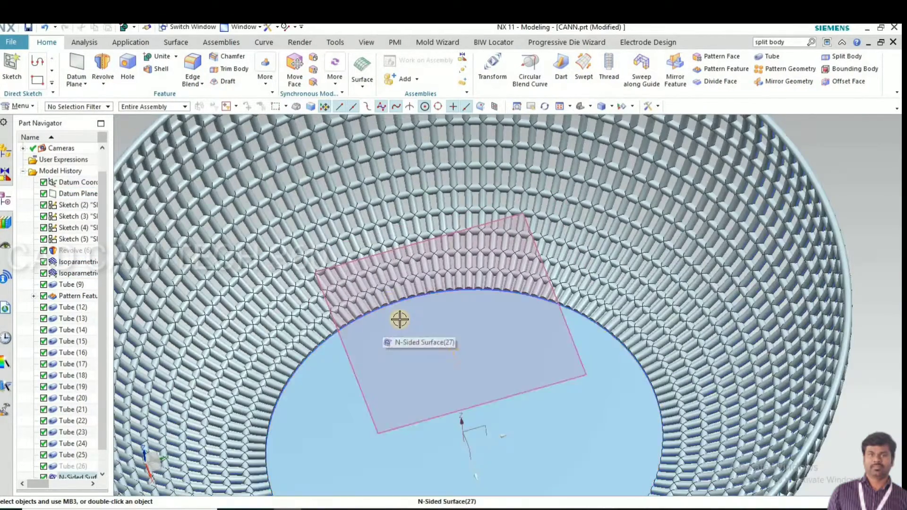
{"action": "scroll", "coordinate": [400, 319], "scroll_direction": "up", "scroll_amount": 3}
{"action": "scroll", "coordinate": [399, 320], "scroll_direction": "up", "scroll_amount": 2}
{"action": "scroll", "coordinate": [398, 320], "scroll_direction": "down", "scroll_amount": 2}
{"action": "scroll", "coordinate": [398, 321], "scroll_direction": "up", "scroll_amount": 1}
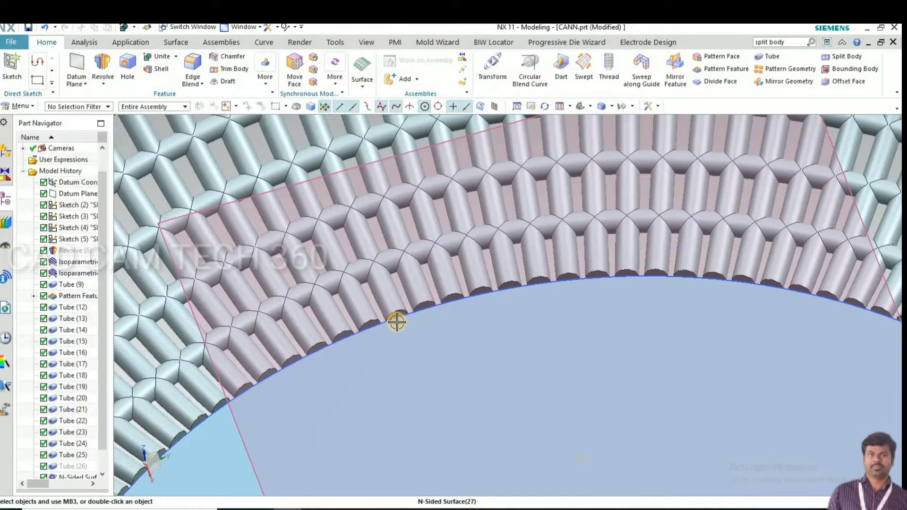
{"action": "scroll", "coordinate": [397, 322], "scroll_direction": "down", "scroll_amount": 2}
{"action": "scroll", "coordinate": [398, 320], "scroll_direction": "down", "scroll_amount": 2}
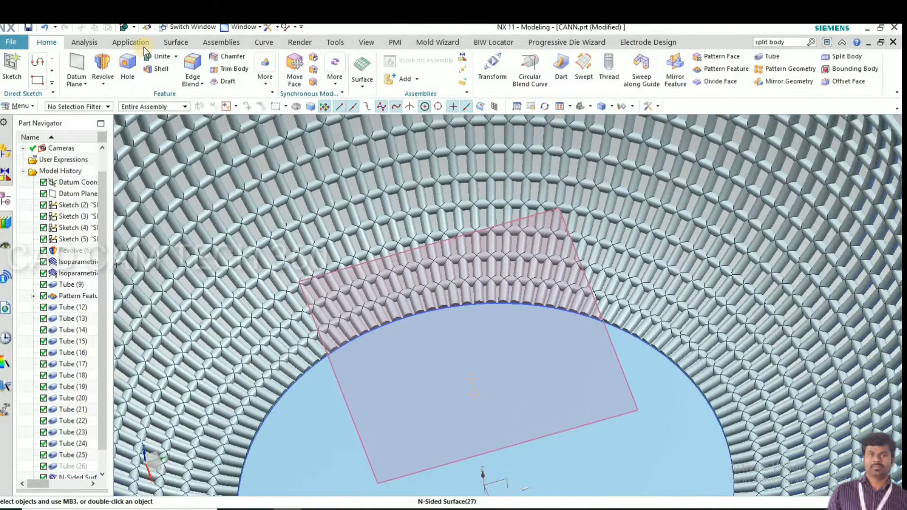
- Create a tube along the arc at the edge of the bowl floor
{"action": "left_click", "coordinate": [768, 57]}
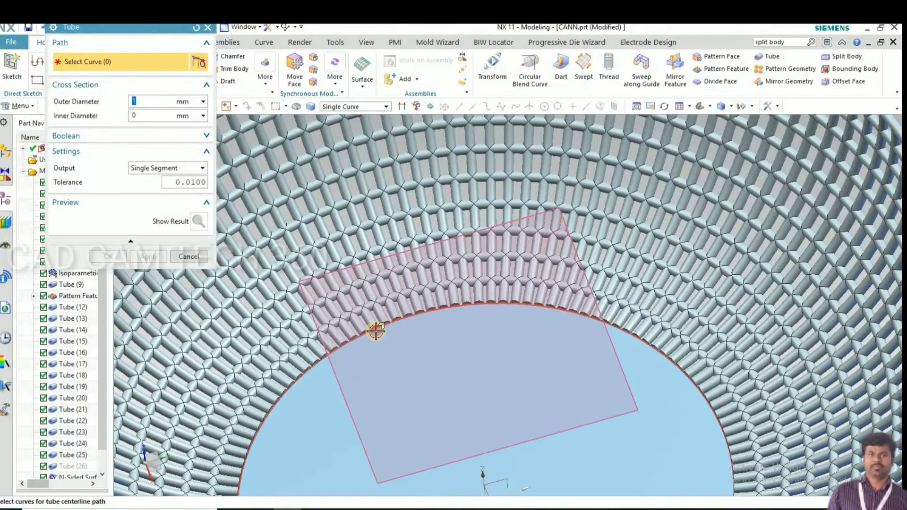
{"action": "left_click", "coordinate": [376, 331]}
{"action": "left_click", "coordinate": [115, 261]}
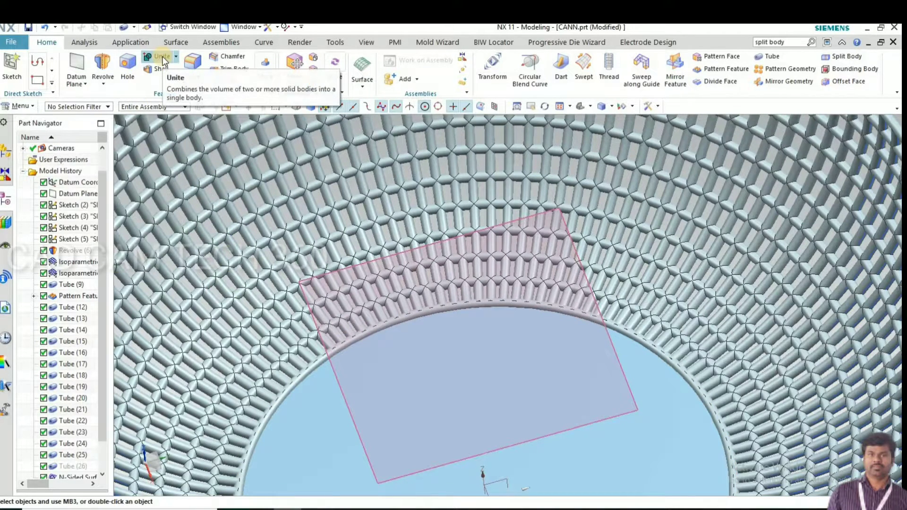
- Unite the new floor-edge tube ring into the patterned lattice body
{"action": "left_click", "coordinate": [163, 55]}
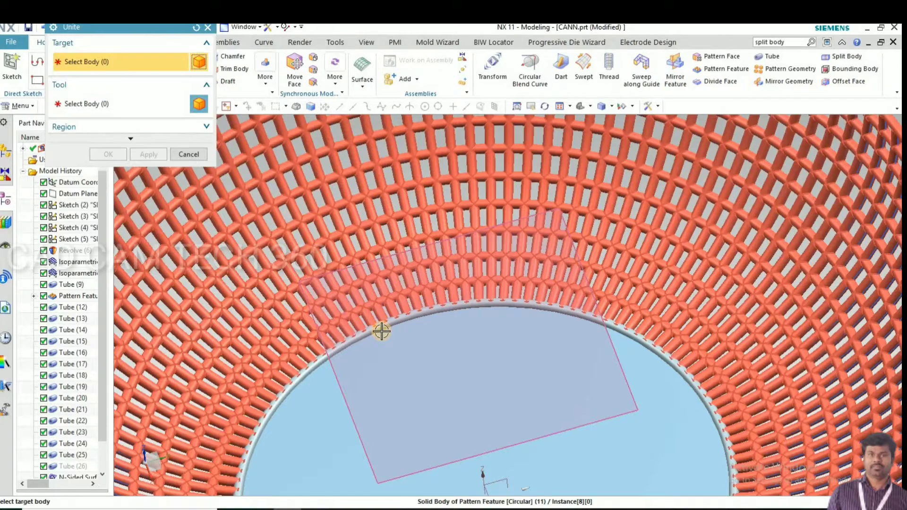
{"action": "left_click", "coordinate": [381, 332]}
{"action": "left_click", "coordinate": [350, 343]}
{"action": "left_click", "coordinate": [108, 154]}
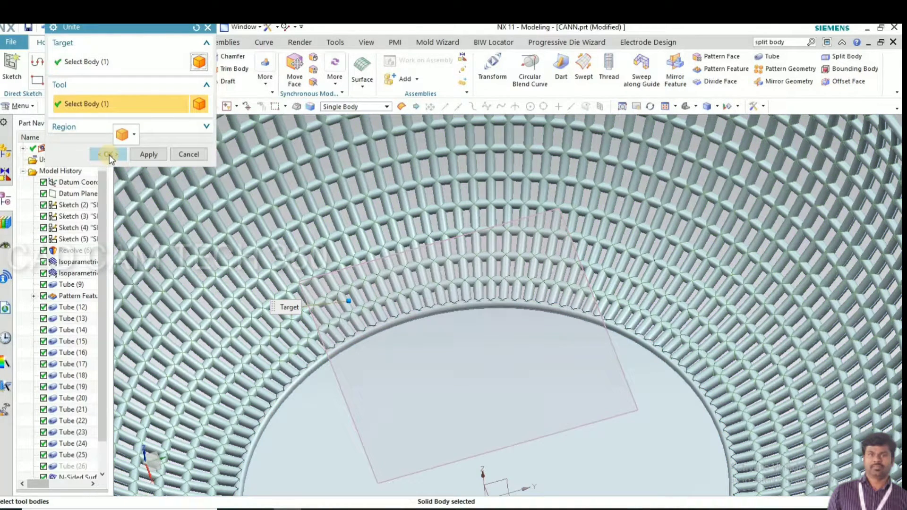
{"action": "middle_click", "coordinate": [368, 330]}
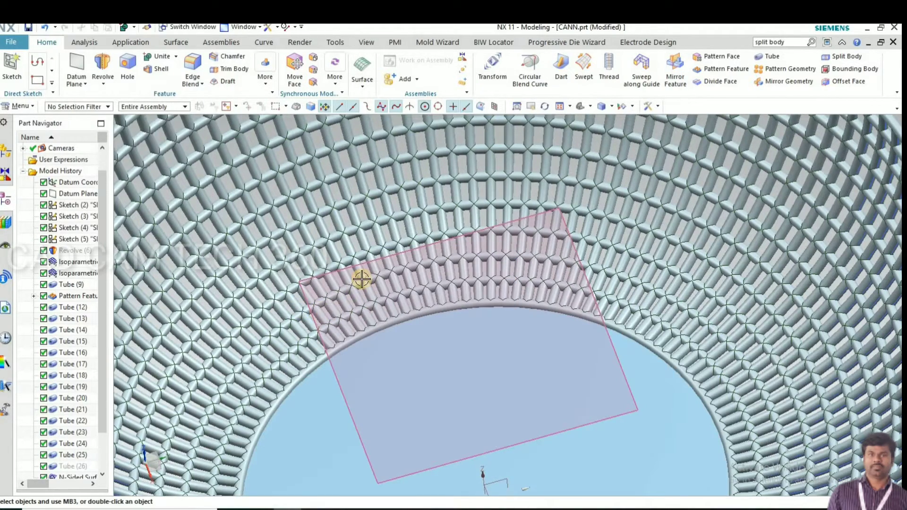
- Show the hidden bowl sheet body again with Ctrl+Shift+K
{"action": "scroll", "coordinate": [364, 293], "scroll_direction": "down", "scroll_amount": 5}
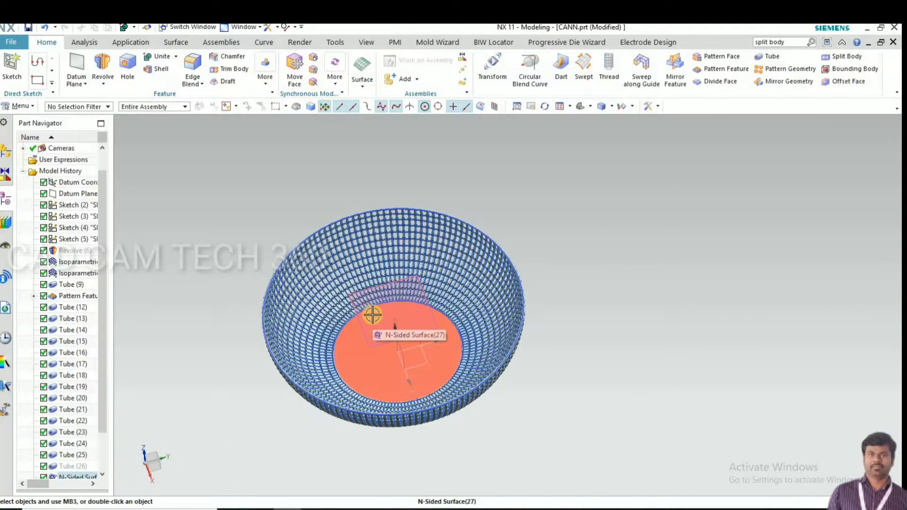
{"action": "key", "text": "ctrl+shift+k"}
{"action": "left_click", "coordinate": [310, 248]}
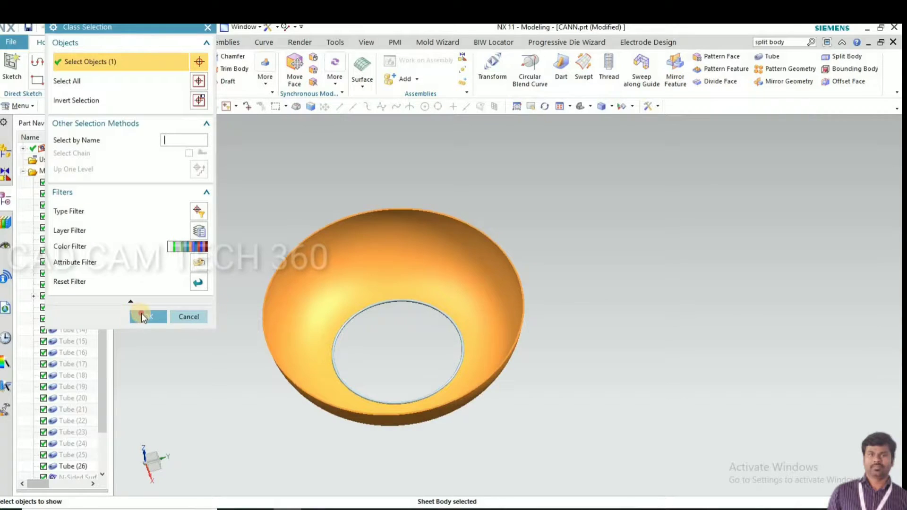
{"action": "middle_click", "coordinate": [323, 218]}
- Intersect the bowl sheet as target with the tube lattice as tool
{"action": "left_click", "coordinate": [176, 56]}
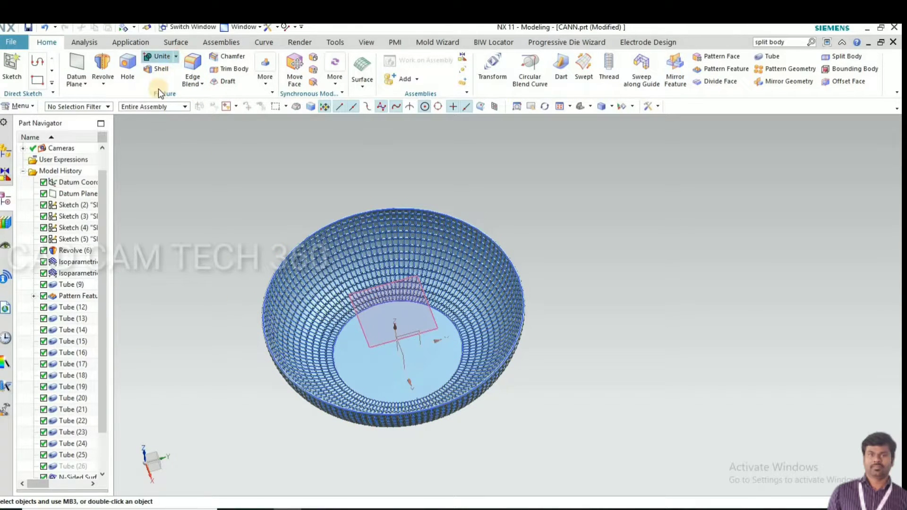
{"action": "left_click", "coordinate": [166, 99]}
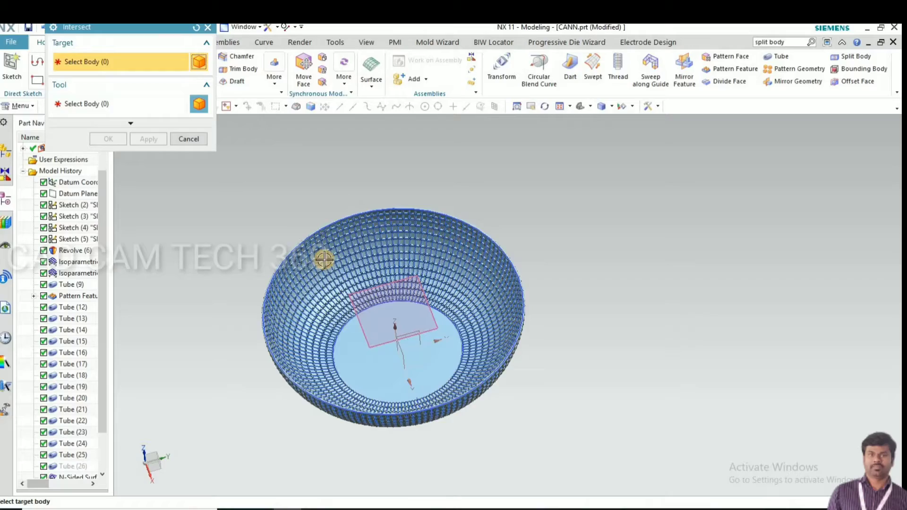
{"action": "scroll", "coordinate": [318, 207], "scroll_direction": "down", "scroll_amount": 3}
{"action": "scroll", "coordinate": [298, 206], "scroll_direction": "down", "scroll_amount": 5}
{"action": "left_click", "coordinate": [278, 175]}
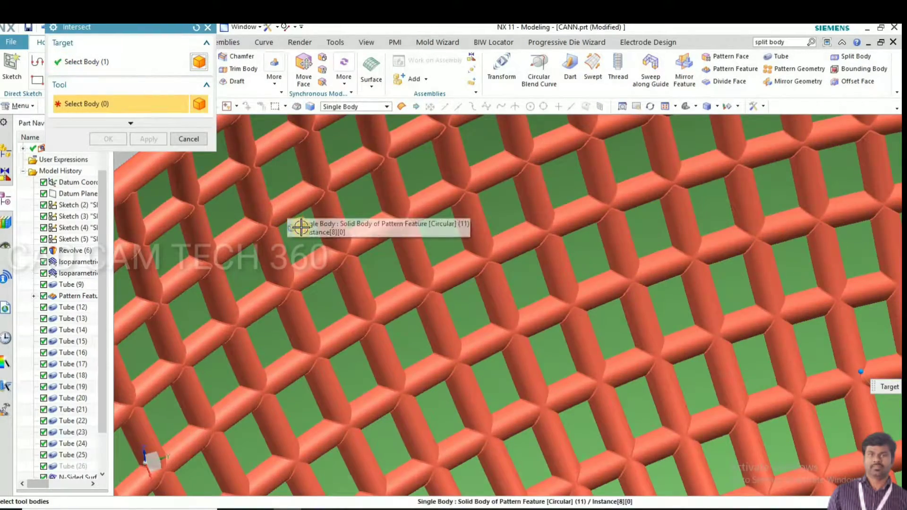
{"action": "scroll", "coordinate": [288, 197], "scroll_direction": "up", "scroll_amount": 3}
{"action": "left_click", "coordinate": [286, 196]}
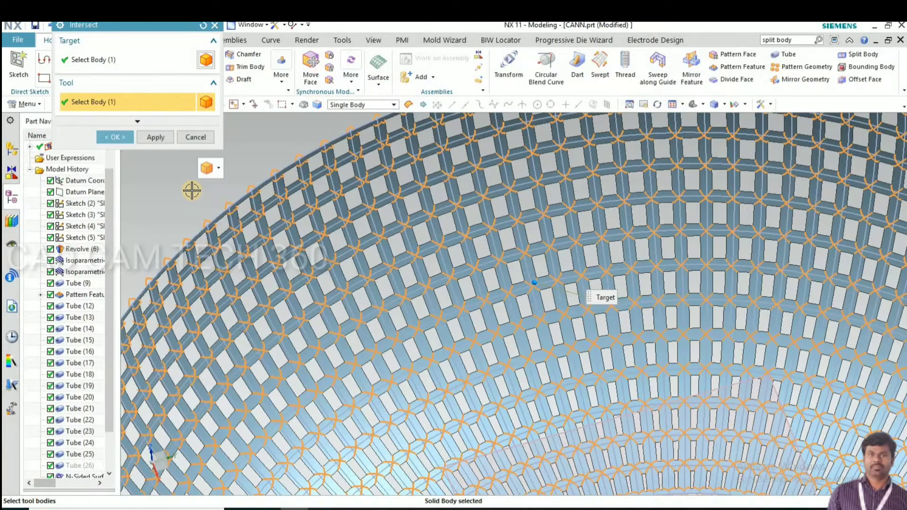
{"action": "left_click", "coordinate": [117, 138]}
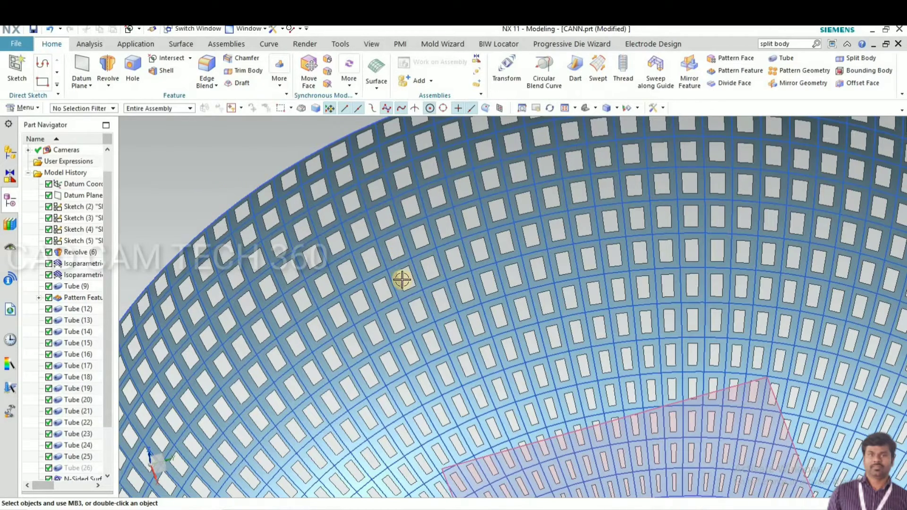
{"action": "scroll", "coordinate": [401, 278], "scroll_direction": "down", "scroll_amount": 5}
{"action": "scroll", "coordinate": [473, 232], "scroll_direction": "up", "scroll_amount": 3}
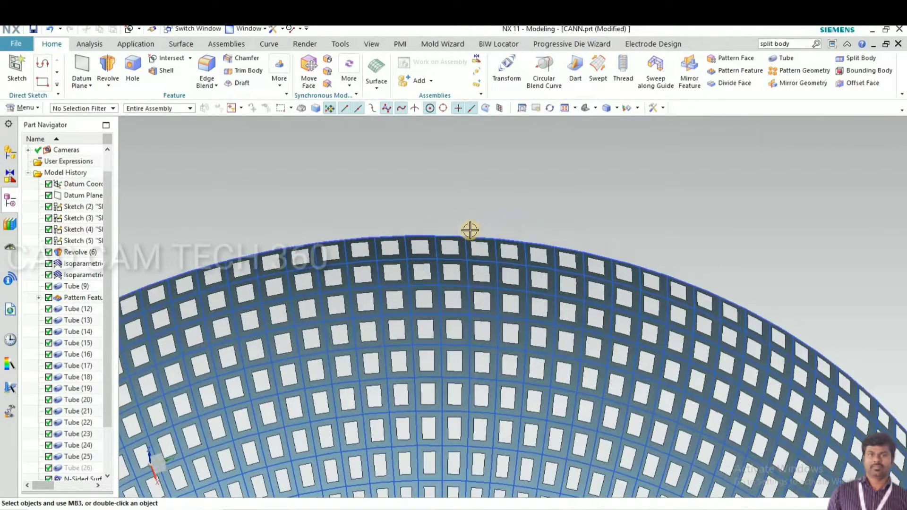
{"action": "scroll", "coordinate": [455, 250], "scroll_direction": "up", "scroll_amount": 3}
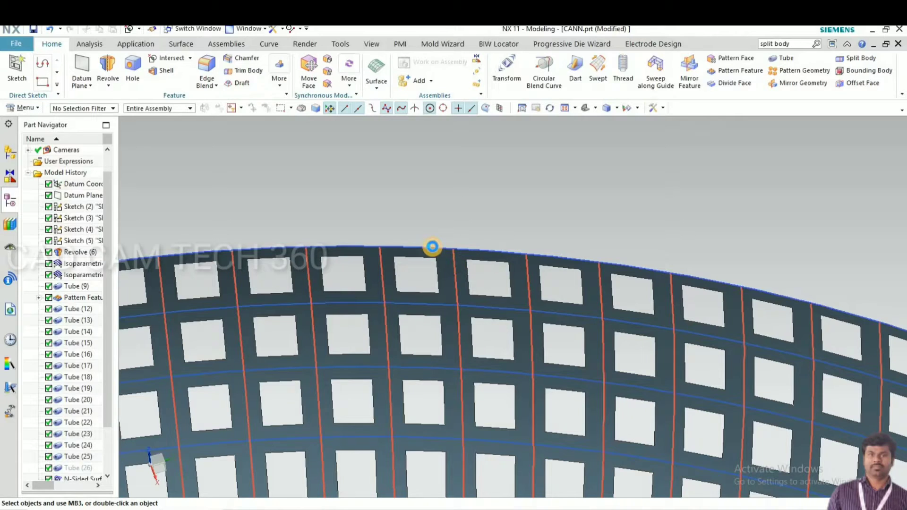
{"action": "left_click", "coordinate": [433, 247]}
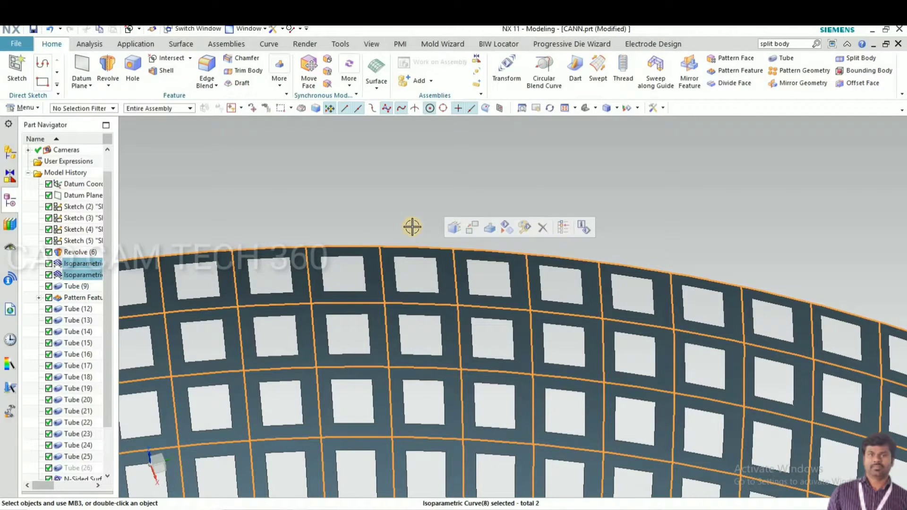
{"action": "key", "text": "ctrl+b"}
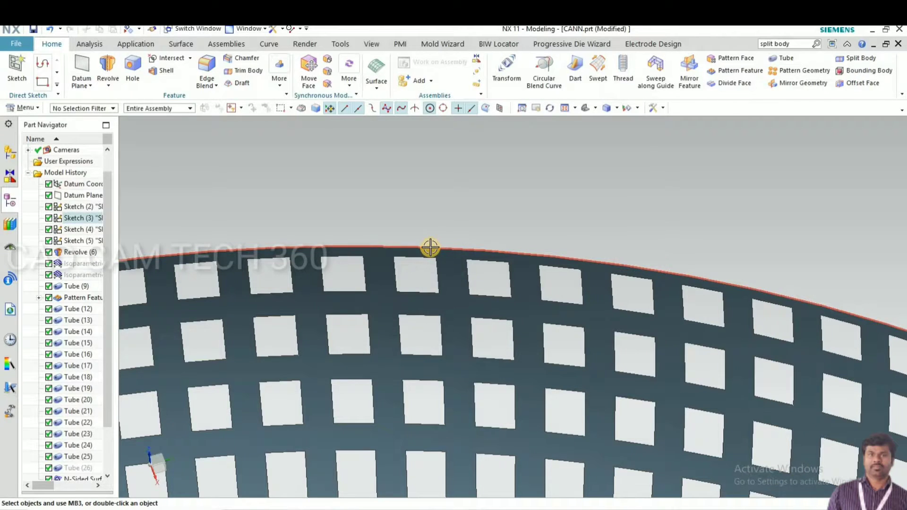
{"action": "key", "text": "ctrl+b"}
{"action": "left_click", "coordinate": [239, 294]}
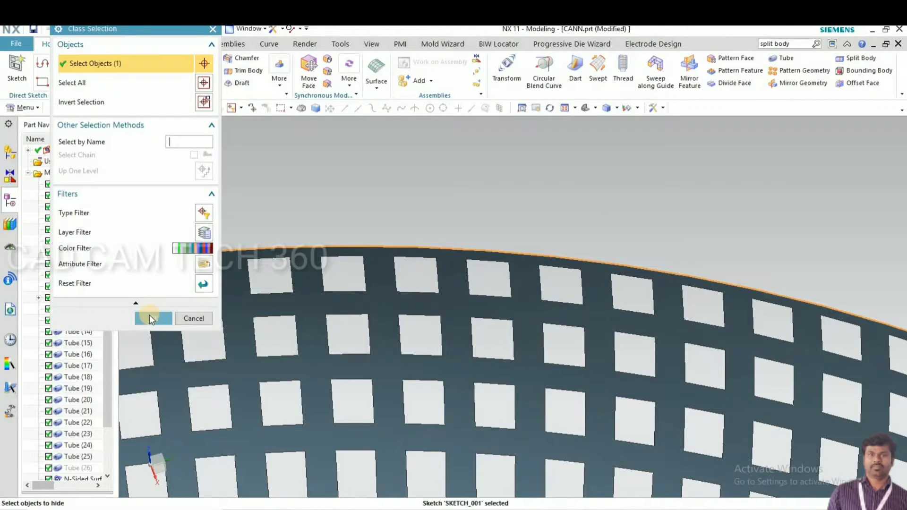
{"action": "left_click", "coordinate": [154, 318]}
{"action": "scroll", "coordinate": [477, 210], "scroll_direction": "down", "scroll_amount": 5}
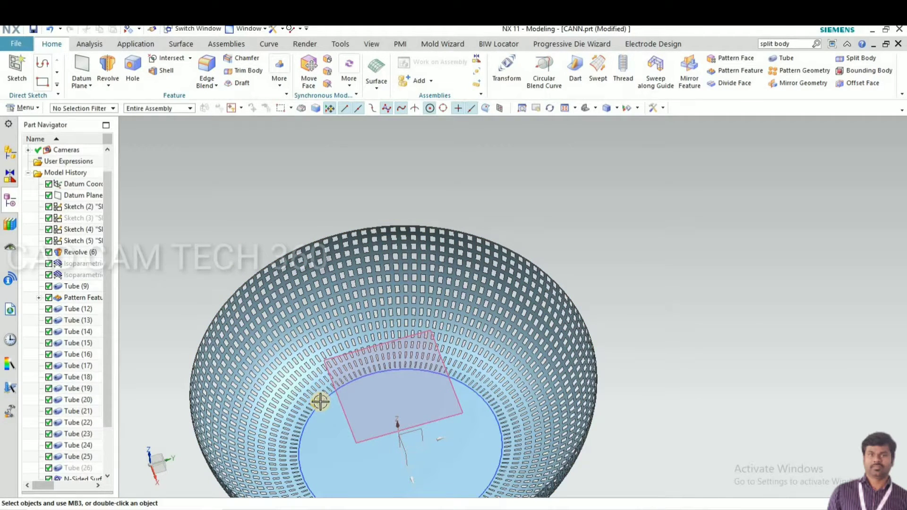
{"action": "left_click", "coordinate": [330, 413]}
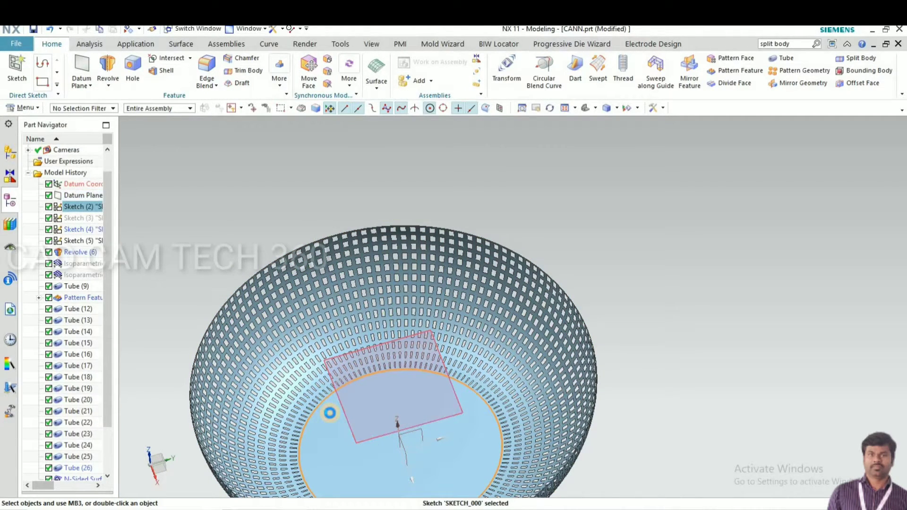
{"action": "key", "text": "ctrl+b"}
{"action": "key", "text": "Return"}
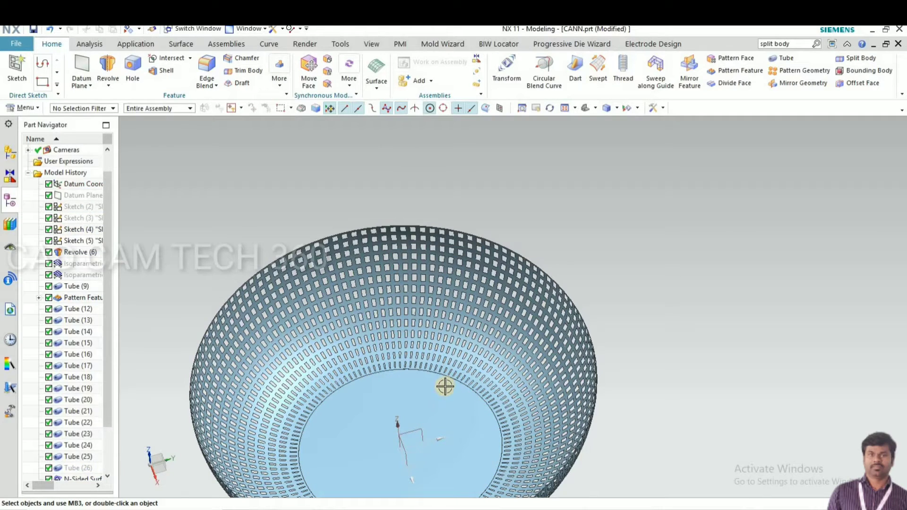
{"action": "scroll", "coordinate": [453, 357], "scroll_direction": "up", "scroll_amount": 5}
{"action": "scroll", "coordinate": [456, 350], "scroll_direction": "up", "scroll_amount": 4}
{"action": "scroll", "coordinate": [481, 349], "scroll_direction": "up", "scroll_amount": 4}
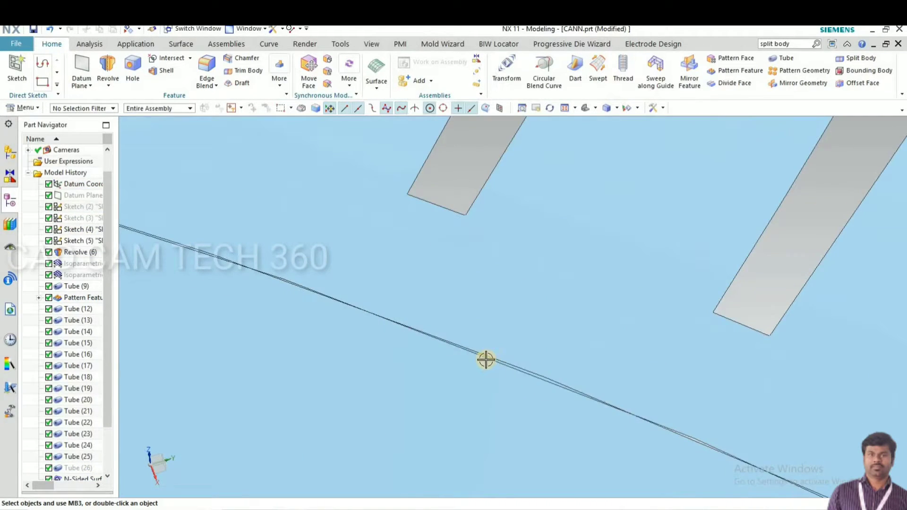
{"action": "scroll", "coordinate": [486, 360], "scroll_direction": "up", "scroll_amount": 2}
{"action": "scroll", "coordinate": [389, 331], "scroll_direction": "down", "scroll_amount": 3}
{"action": "scroll", "coordinate": [402, 308], "scroll_direction": "down", "scroll_amount": 4}
{"action": "scroll", "coordinate": [403, 290], "scroll_direction": "down", "scroll_amount": 4}
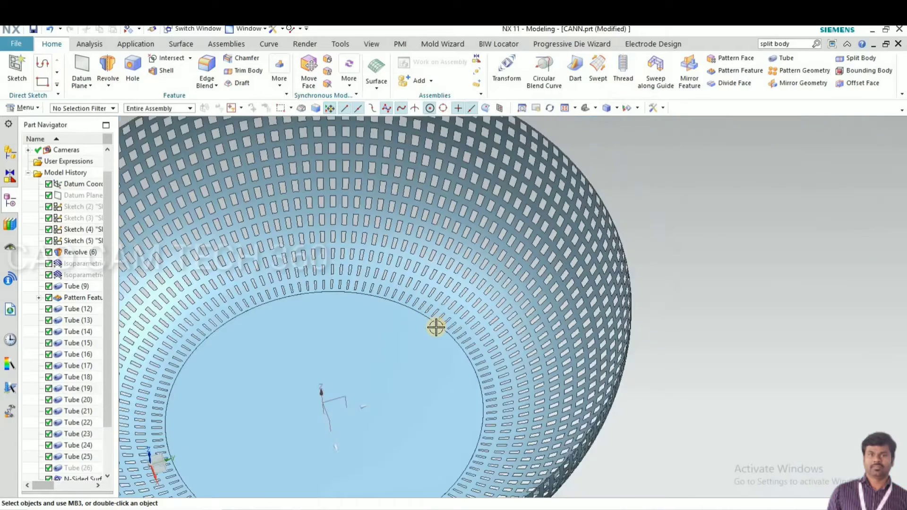
{"action": "scroll", "coordinate": [437, 327], "scroll_direction": "down", "scroll_amount": 5}
{"action": "middle_click_drag", "start_coordinate": [421, 235], "coordinate": [307, 189]}
{"action": "scroll", "coordinate": [407, 269], "scroll_direction": "up", "scroll_amount": 3}
{"action": "scroll", "coordinate": [396, 278], "scroll_direction": "up", "scroll_amount": 2}
{"action": "scroll", "coordinate": [394, 282], "scroll_direction": "up", "scroll_amount": 2}
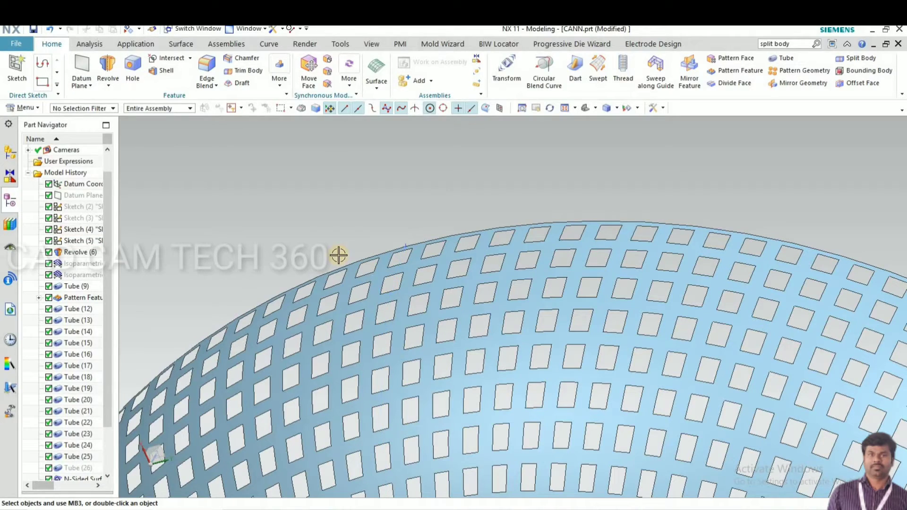
{"action": "scroll", "coordinate": [385, 231], "scroll_direction": "down", "scroll_amount": 4}
{"action": "mouse_move", "coordinate": [385, 231]}
{"action": "middle_mouse_down"}
{"action": "mouse_move", "coordinate": [433, 308]}
{"action": "mouse_move", "coordinate": [229, 33]}
{"action": "middle_mouse_up"}
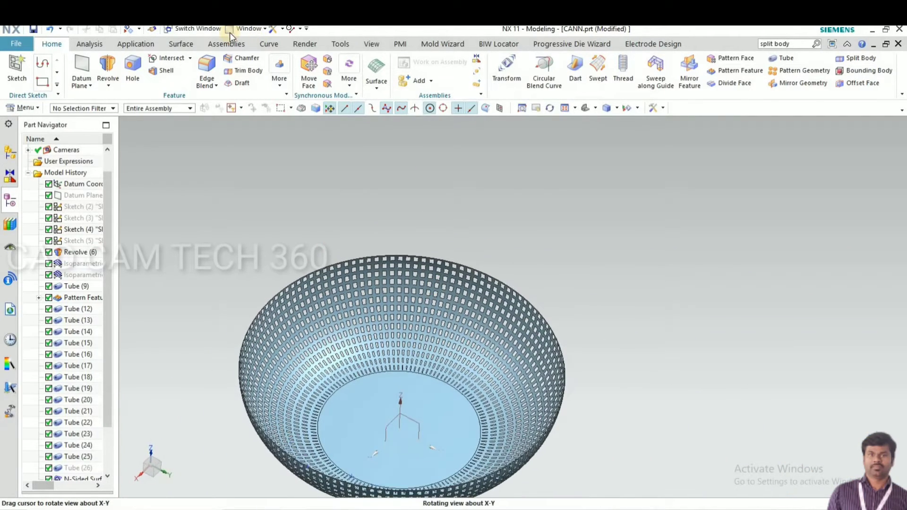
- Sew the flat base sheet as tool onto the perforated bowl sheet as target
{"action": "left_click", "coordinate": [181, 43]}
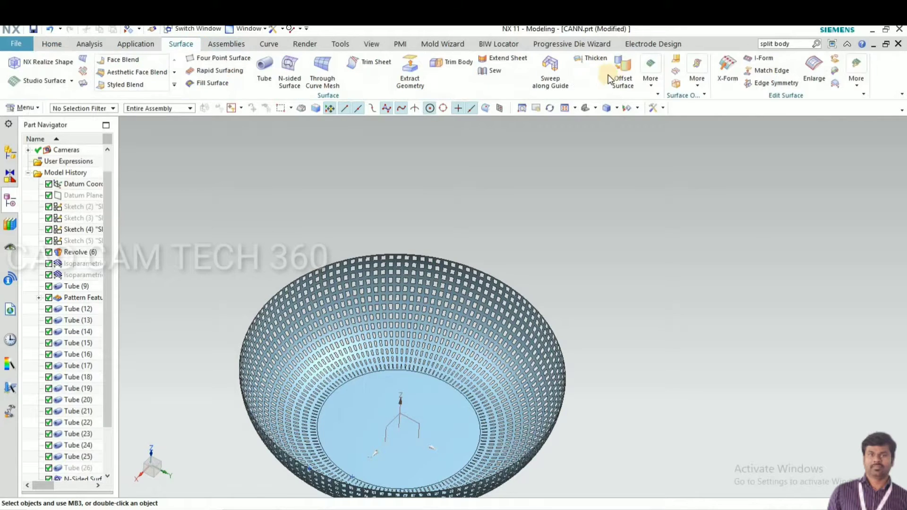
{"action": "left_click", "coordinate": [495, 70]}
{"action": "left_click", "coordinate": [426, 259]}
{"action": "scroll", "coordinate": [446, 225], "scroll_direction": "down", "scroll_amount": 4}
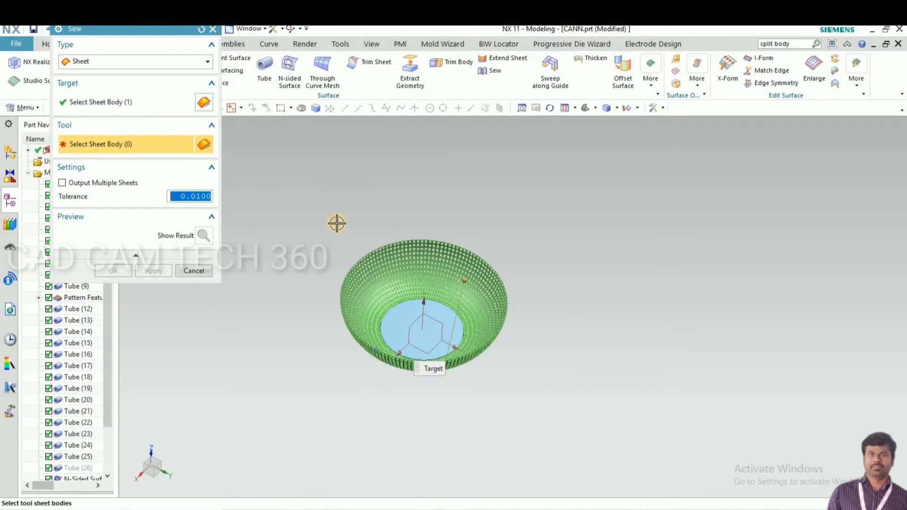
{"action": "left_click_drag", "start_coordinate": [336, 223], "coordinate": [518, 379]}
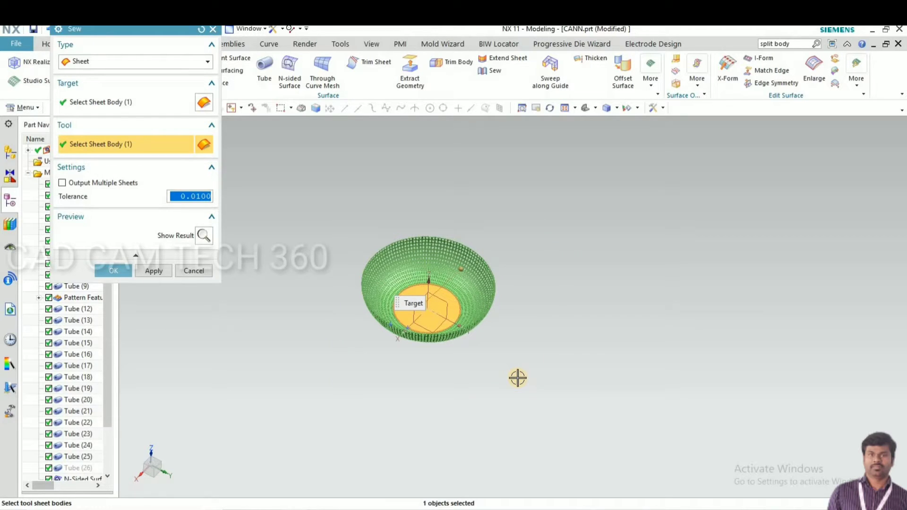
{"action": "left_click", "coordinate": [108, 270]}
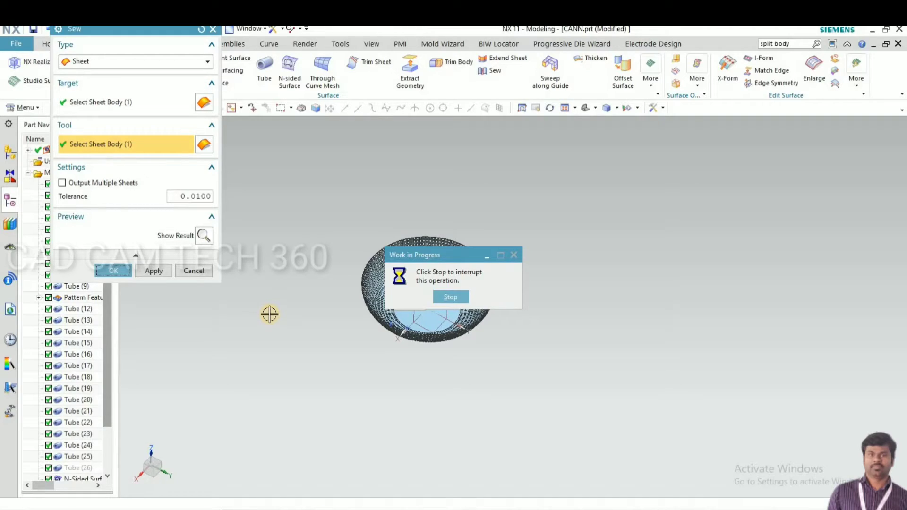
{"action": "scroll", "coordinate": [478, 266], "scroll_direction": "down", "scroll_amount": 3}
{"action": "scroll", "coordinate": [468, 272], "scroll_direction": "down", "scroll_amount": 3}
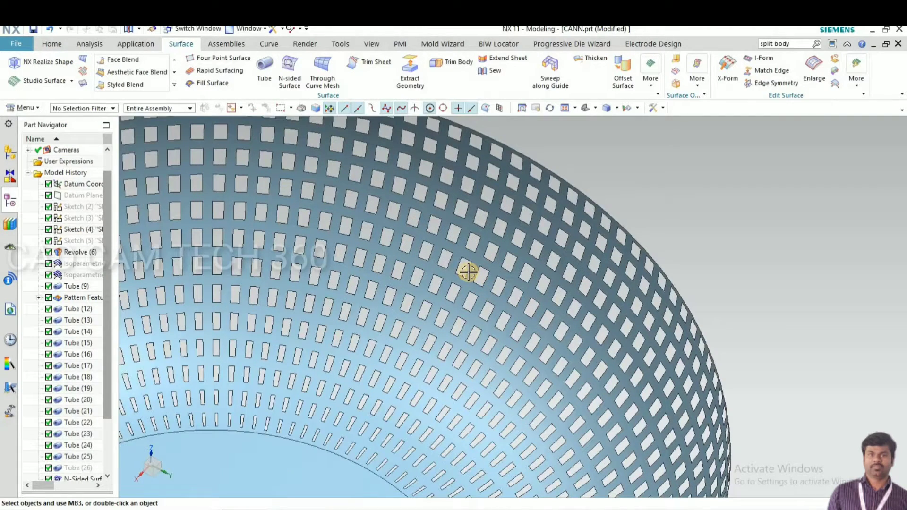
{"action": "scroll", "coordinate": [468, 273], "scroll_direction": "down", "scroll_amount": 2}
{"action": "scroll", "coordinate": [470, 264], "scroll_direction": "up", "scroll_amount": 5}
{"action": "scroll", "coordinate": [553, 264], "scroll_direction": "up", "scroll_amount": 2}
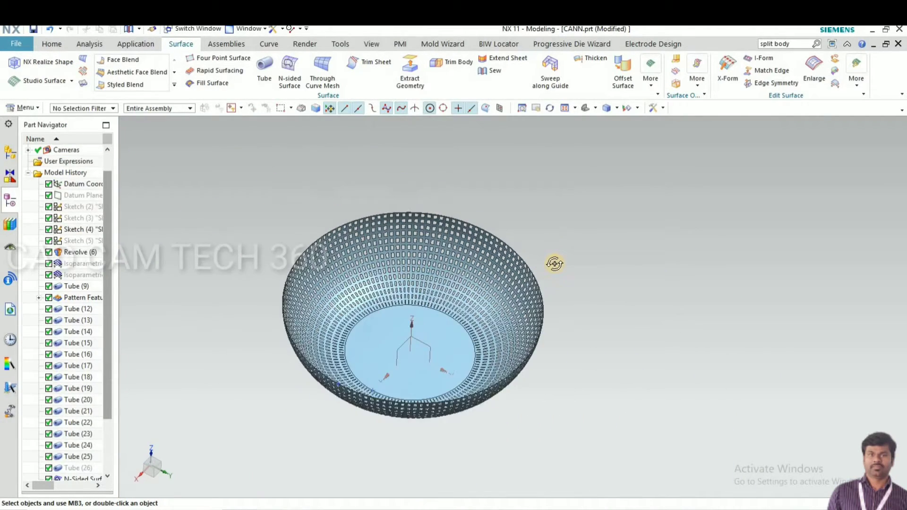
{"action": "middle_click_drag", "start_coordinate": [553, 263], "coordinate": [104, 113]}
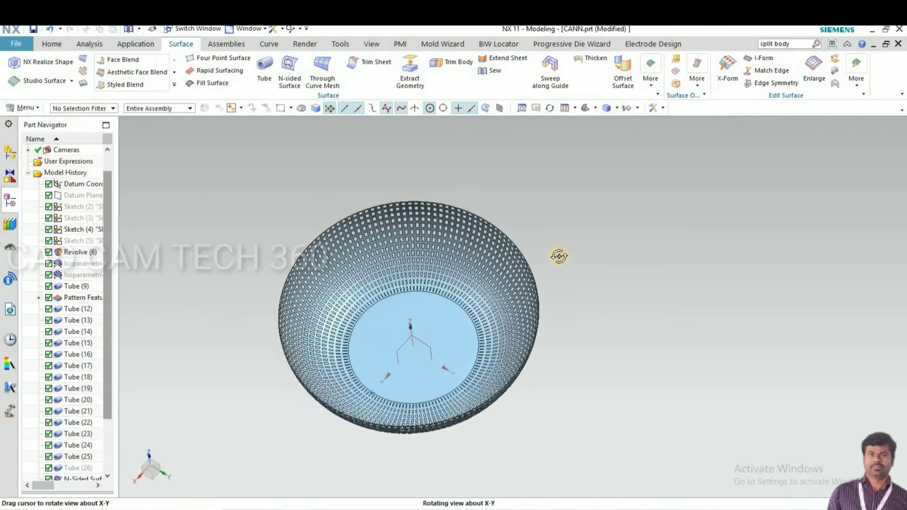
- Set up a law extension on the bowl's rim edge along Z, flipped, 5 mm long
{"action": "left_click", "coordinate": [84, 83]}
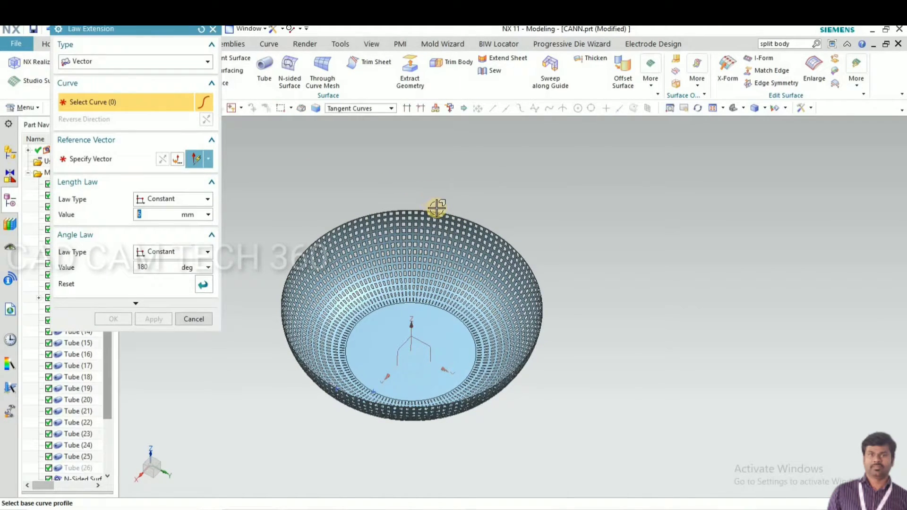
{"action": "left_click", "coordinate": [436, 211]}
{"action": "scroll", "coordinate": [393, 247], "scroll_direction": "down", "scroll_amount": 4}
{"action": "middle_click", "coordinate": [487, 266]}
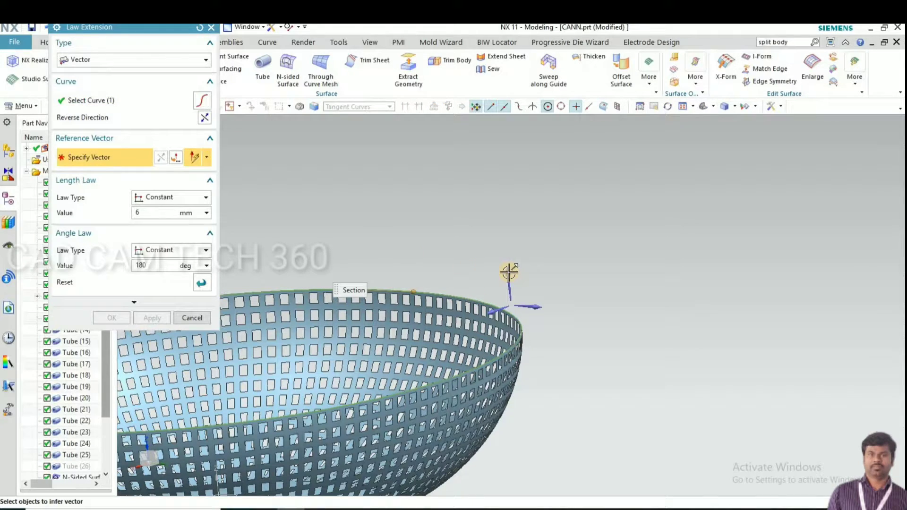
{"action": "left_click", "coordinate": [507, 273]}
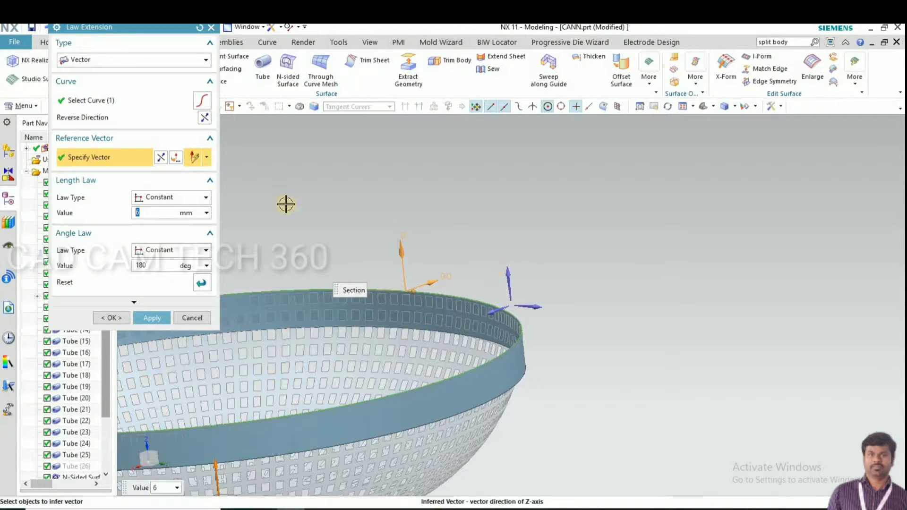
{"action": "left_click", "coordinate": [158, 157]}
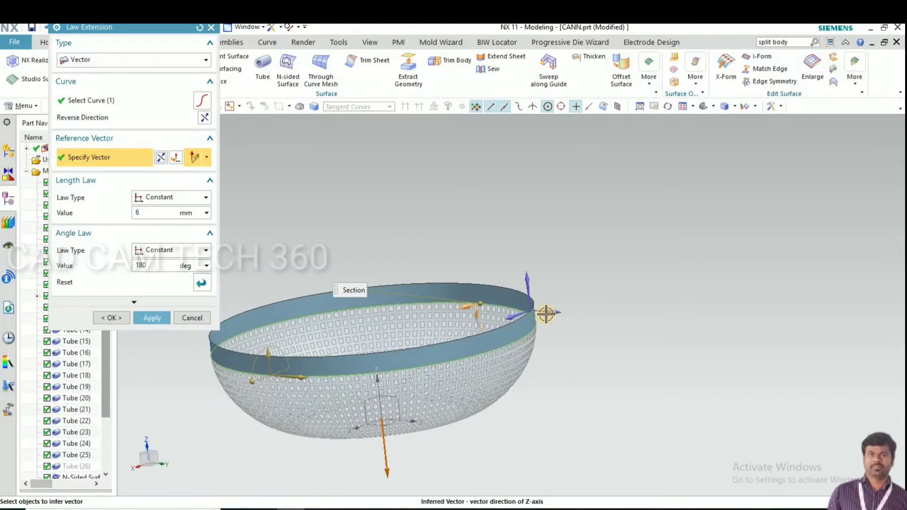
{"action": "scroll", "coordinate": [544, 312], "scroll_direction": "up", "scroll_amount": 3}
{"action": "scroll", "coordinate": [529, 295], "scroll_direction": "down", "scroll_amount": 2}
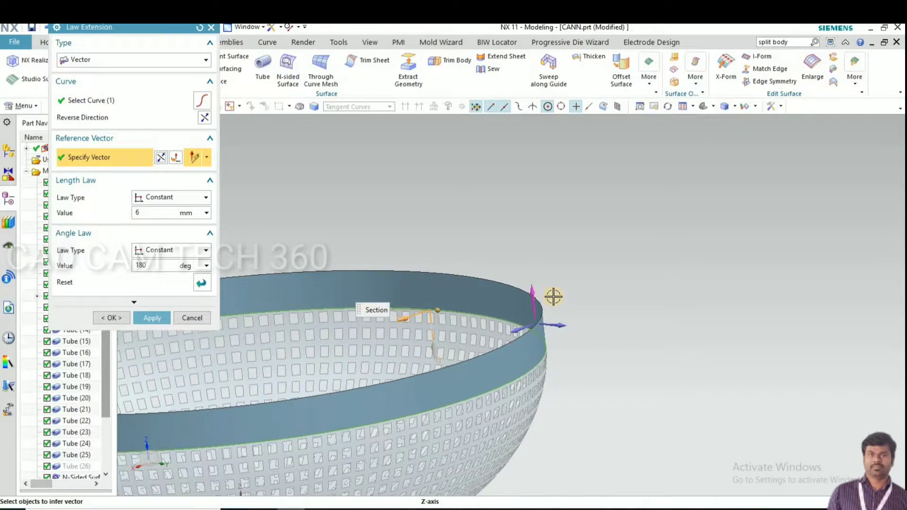
{"action": "scroll", "coordinate": [551, 297], "scroll_direction": "up", "scroll_amount": 2}
{"action": "scroll", "coordinate": [306, 352], "scroll_direction": "down", "scroll_amount": 3}
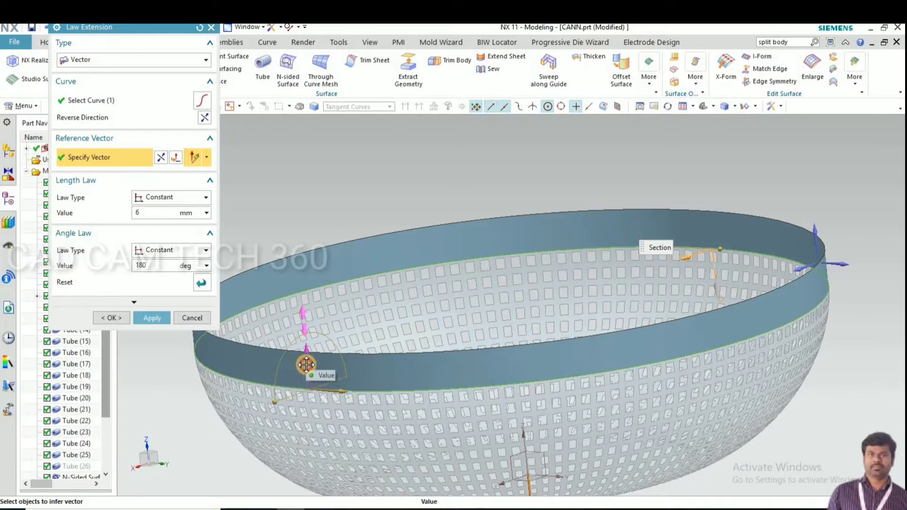
{"action": "left_click_drag", "start_coordinate": [306, 355], "coordinate": [307, 358]}
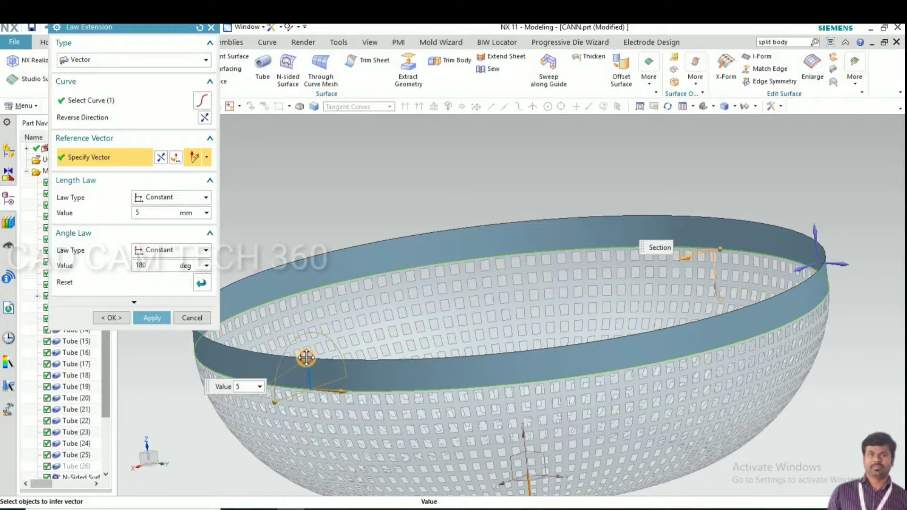
- Create the 5 mm upward rim band and begin a law extension on its top edge
{"action": "left_click", "coordinate": [118, 318]}
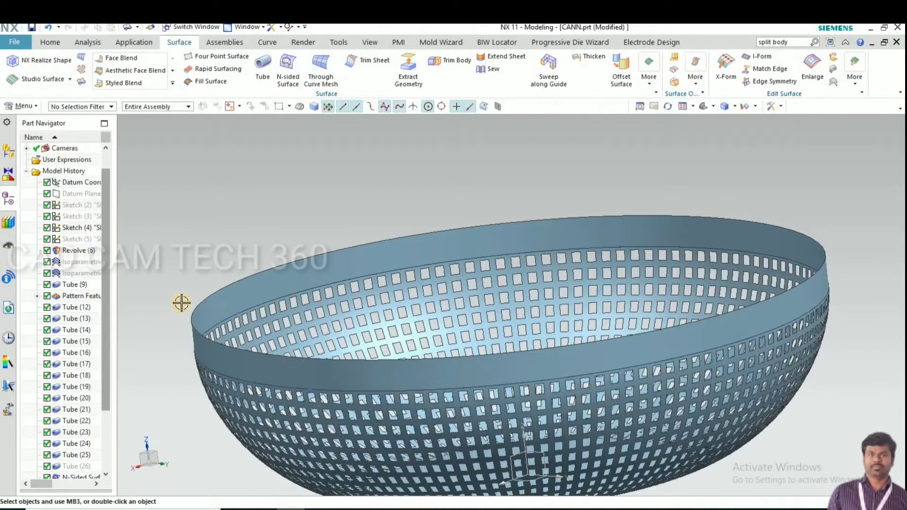
{"action": "scroll", "coordinate": [402, 233], "scroll_direction": "up", "scroll_amount": 2}
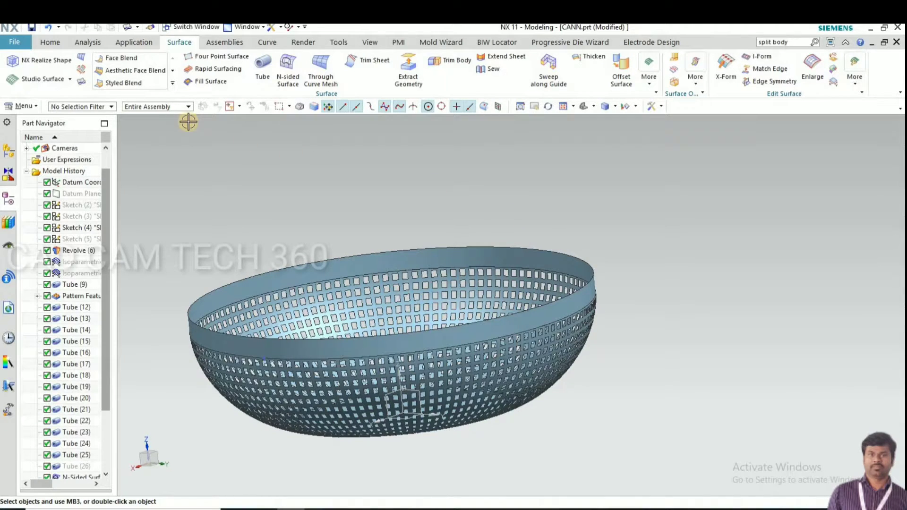
{"action": "key", "text": "F4"}
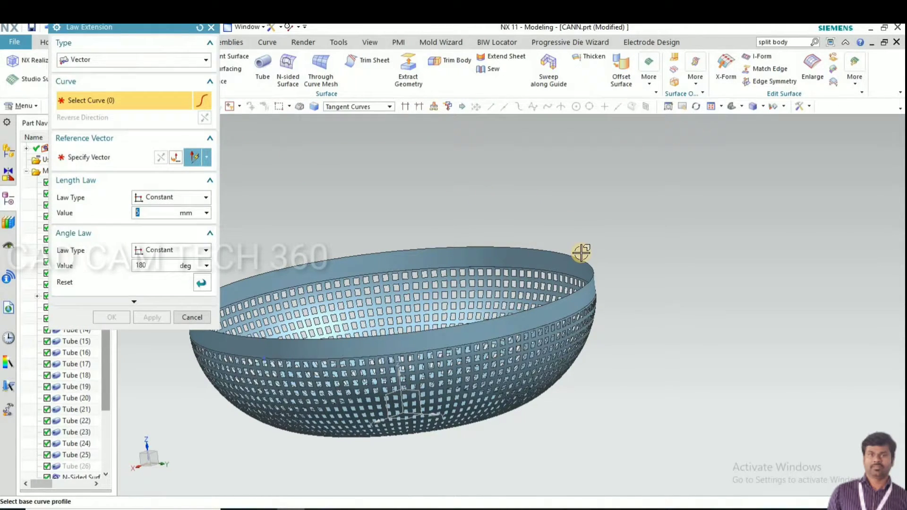
{"action": "left_click", "coordinate": [580, 254]}
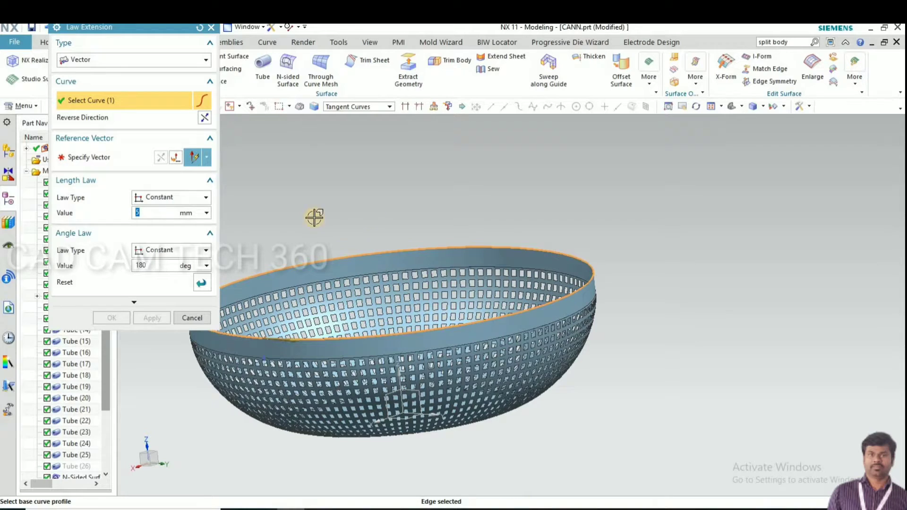
{"action": "middle_click", "coordinate": [452, 212]}
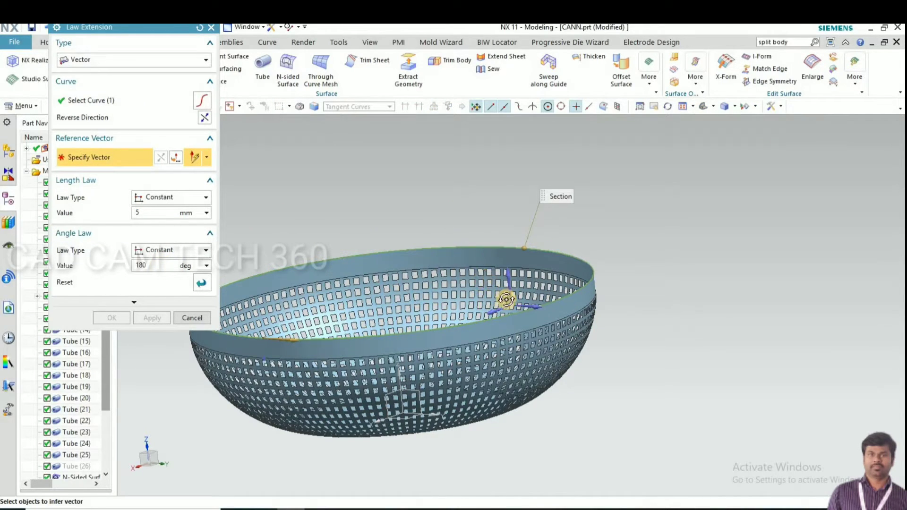
{"action": "middle_click_drag", "start_coordinate": [506, 300], "coordinate": [556, 314]}
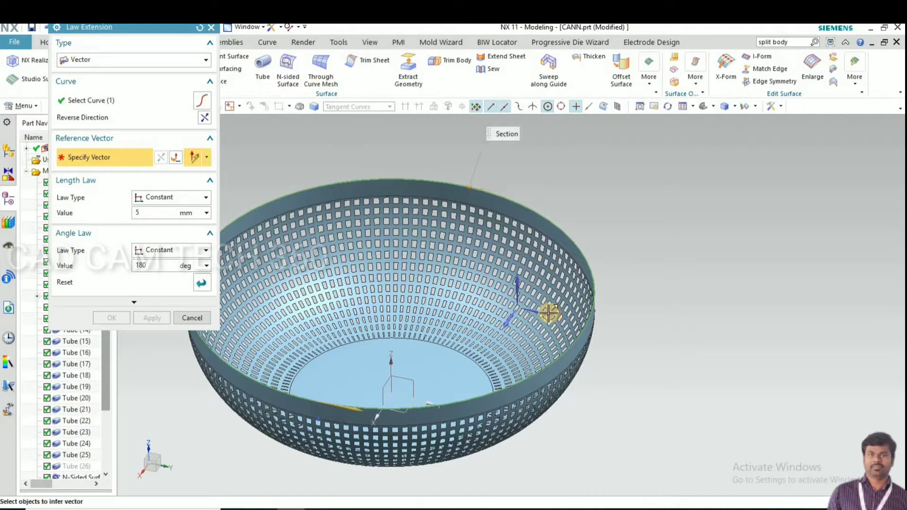
{"action": "middle_click", "coordinate": [693, 299]}
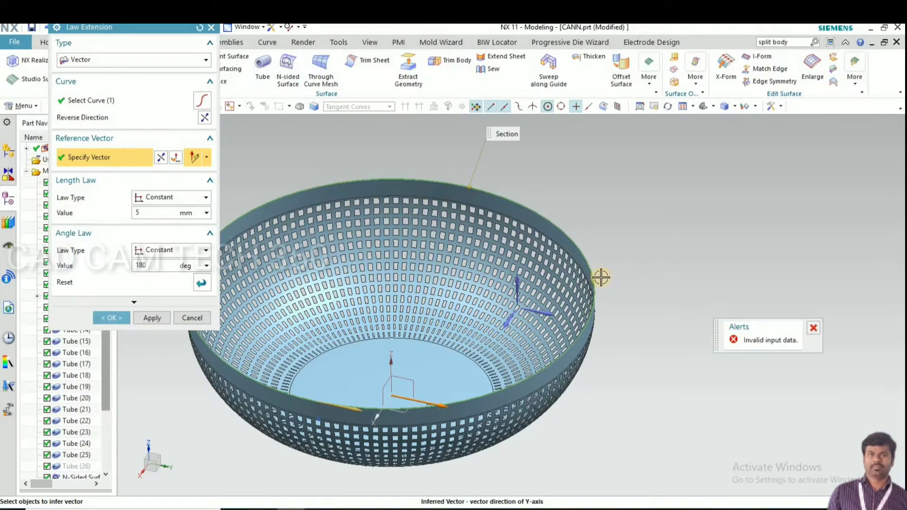
- Set the angle to 90° along Z and create the 5 mm outward rim flange
{"action": "left_click_drag", "start_coordinate": [147, 266], "coordinate": [128, 266]}
{"action": "type", "text": "90"}
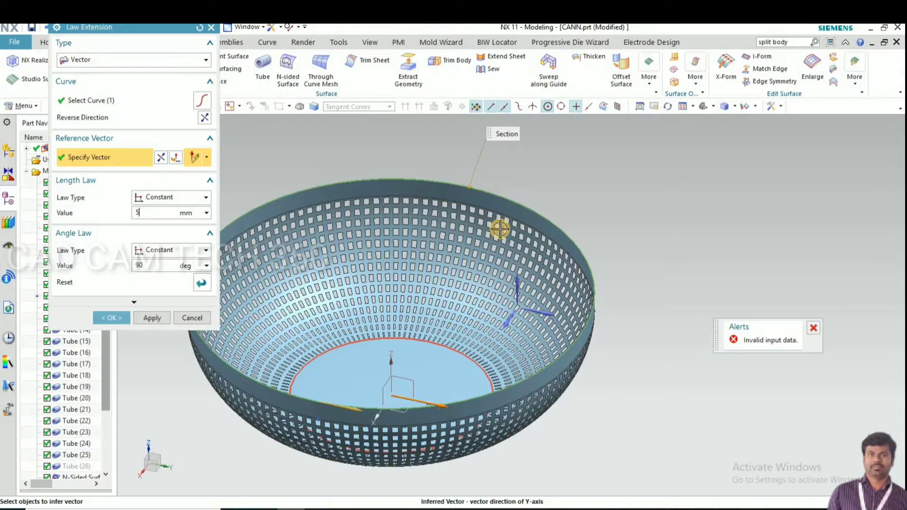
{"action": "scroll", "coordinate": [497, 195], "scroll_direction": "up", "scroll_amount": 2}
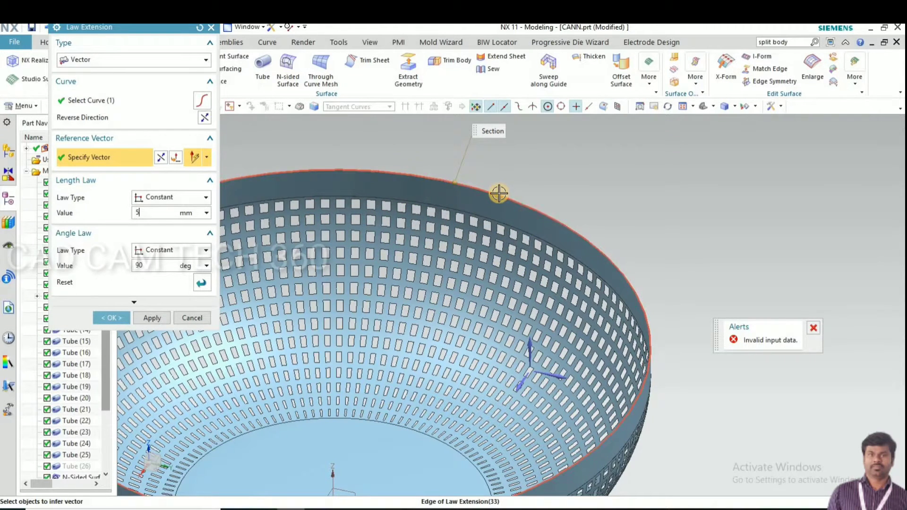
{"action": "scroll", "coordinate": [501, 283], "scroll_direction": "down", "scroll_amount": 3}
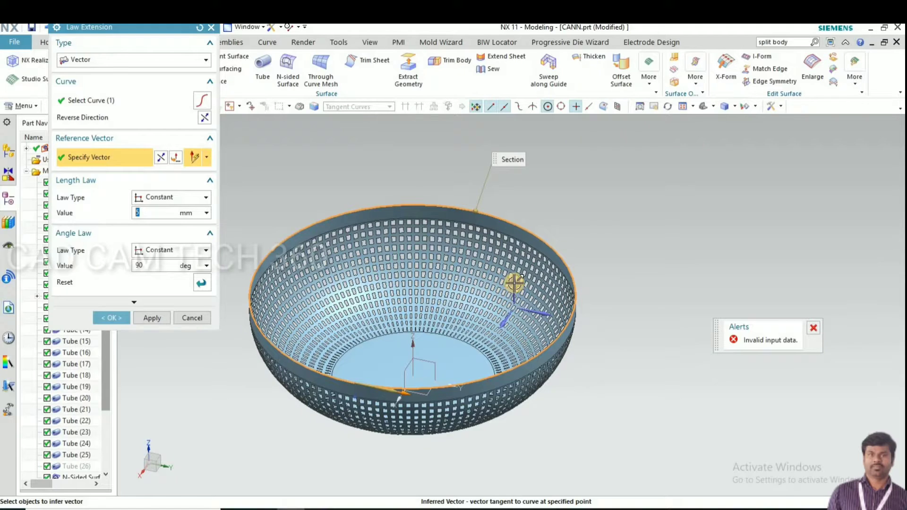
{"action": "left_click", "coordinate": [514, 283]}
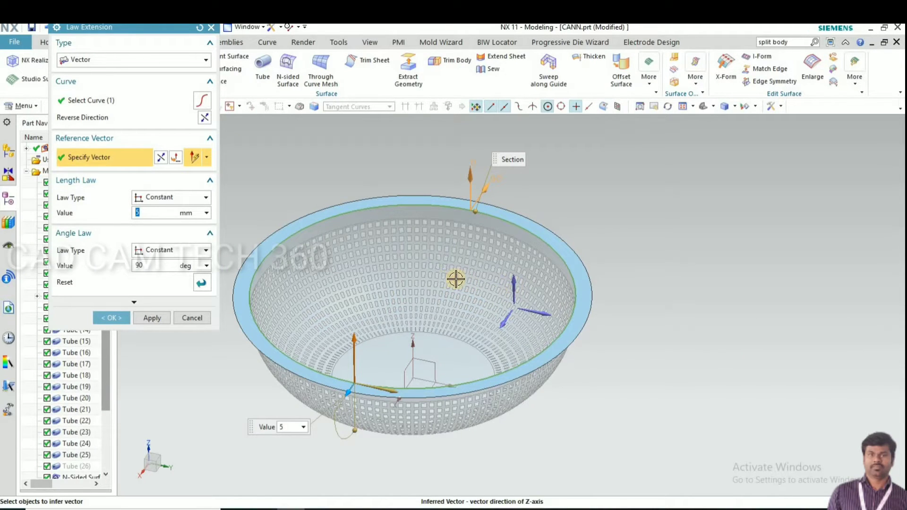
{"action": "middle_click_drag", "start_coordinate": [440, 286], "coordinate": [488, 188]}
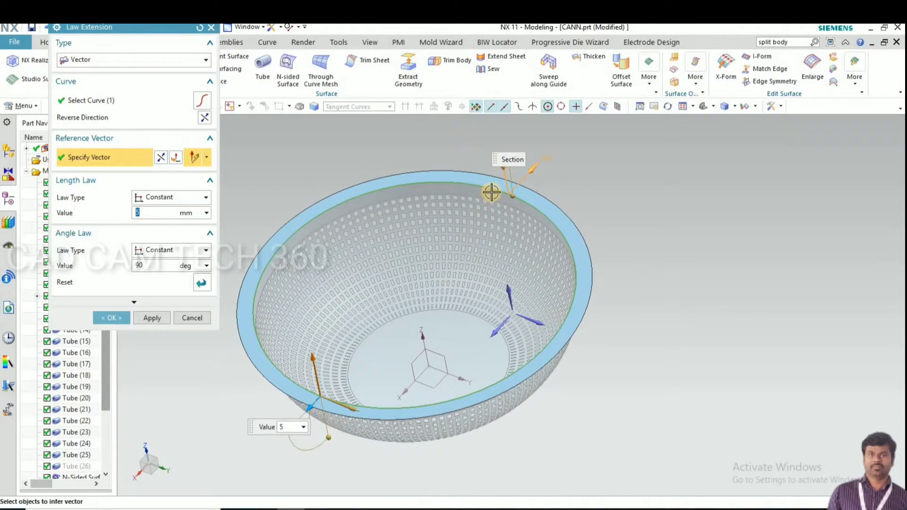
{"action": "scroll", "coordinate": [492, 188], "scroll_direction": "up", "scroll_amount": 3}
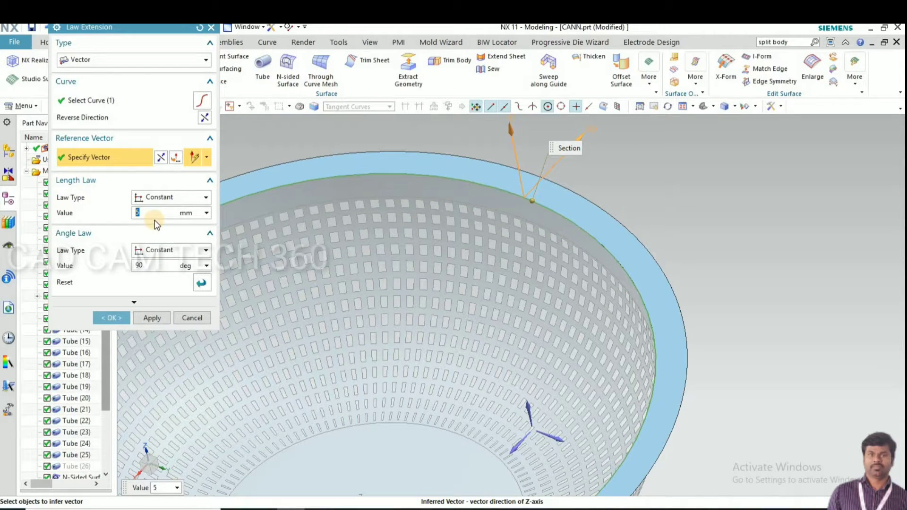
{"action": "left_click", "coordinate": [109, 317]}
{"action": "scroll", "coordinate": [593, 231], "scroll_direction": "down", "scroll_amount": 3}
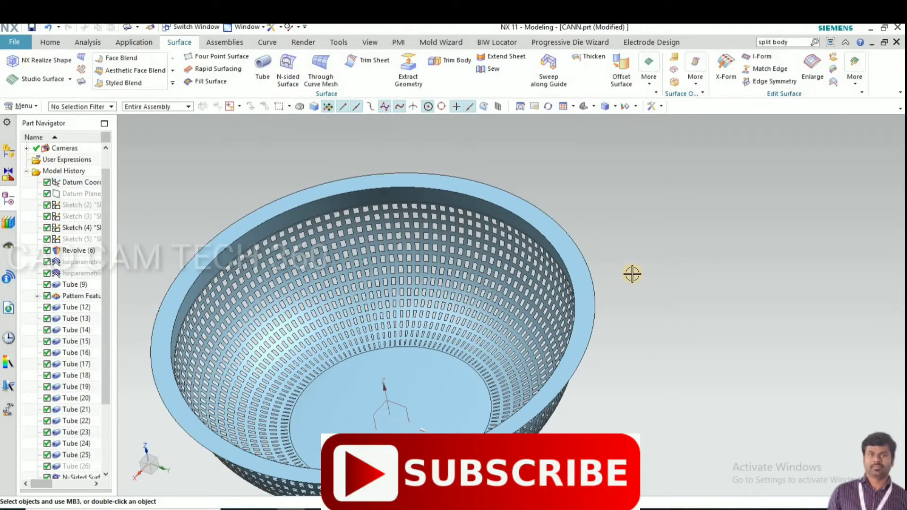
- Start a law extension on the flange's outer edge along Z with a 180° angle
{"action": "left_click", "coordinate": [82, 79]}
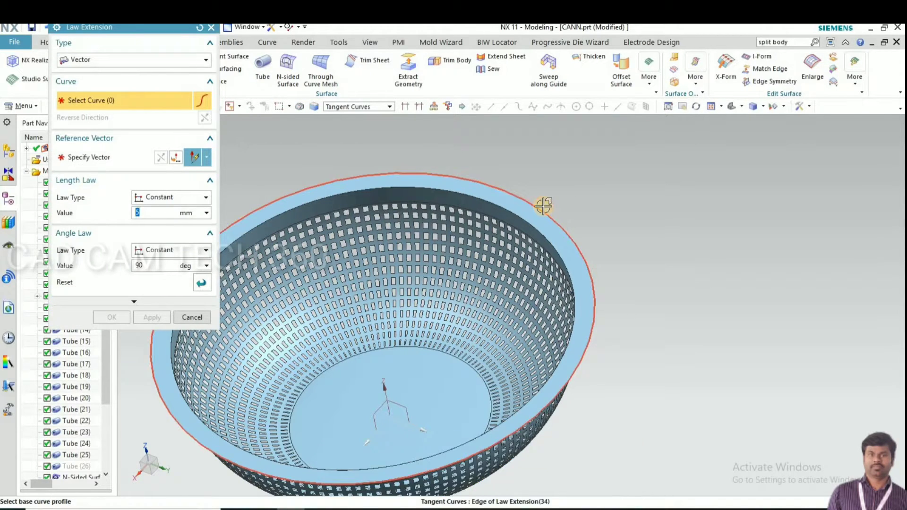
{"action": "left_click", "coordinate": [544, 205]}
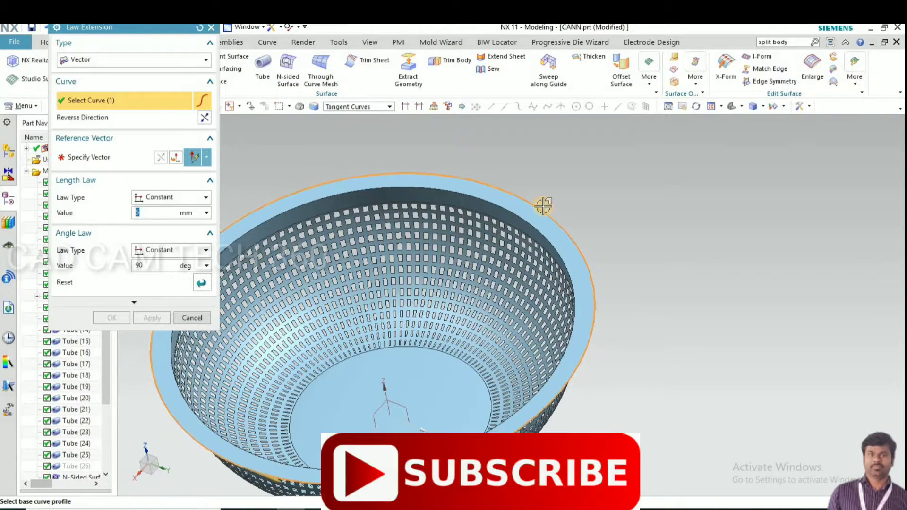
{"action": "middle_click", "coordinate": [531, 166]}
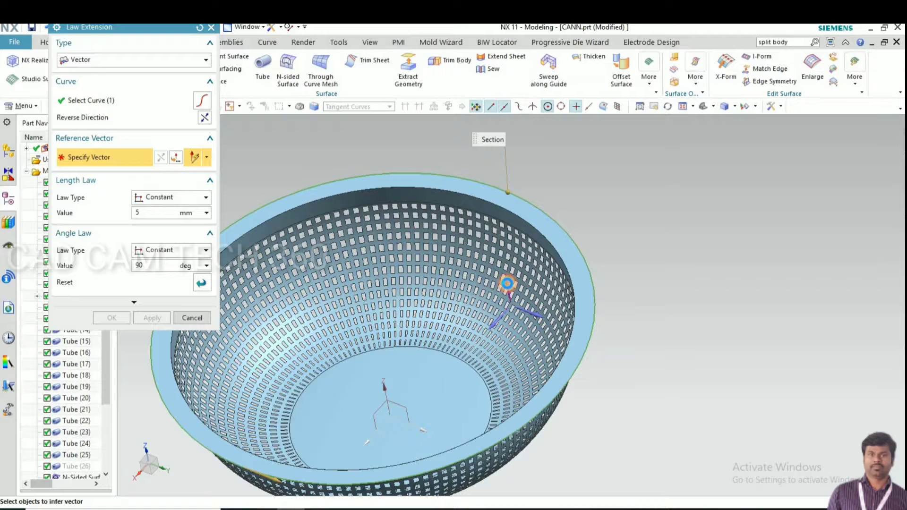
{"action": "left_click", "coordinate": [507, 283]}
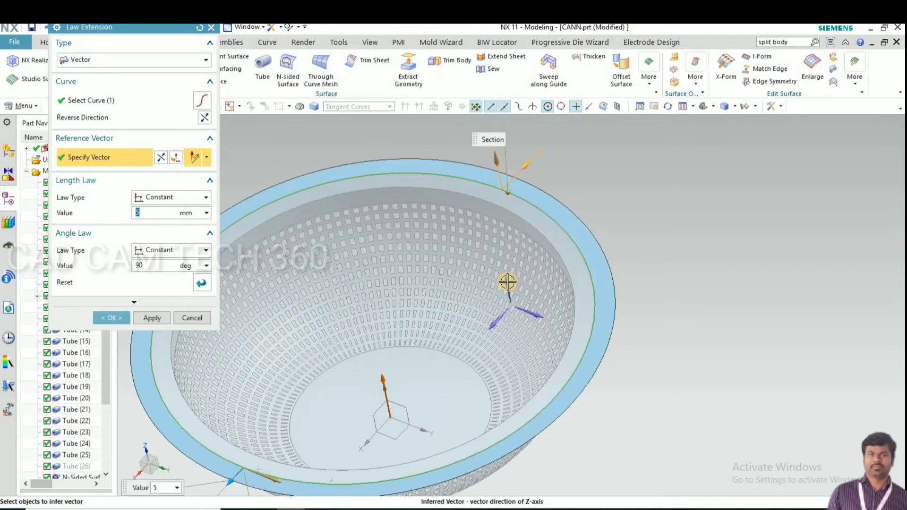
{"action": "left_click", "coordinate": [136, 266]}
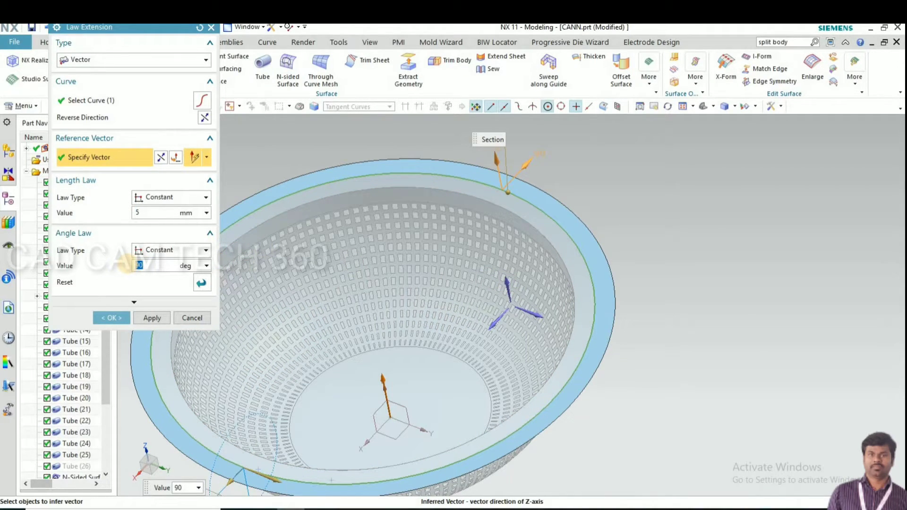
{"action": "type", "text": "180"}
- Reverse the direction, shorten the length to 3 mm, and create the rim lip
{"action": "left_click", "coordinate": [145, 212]}
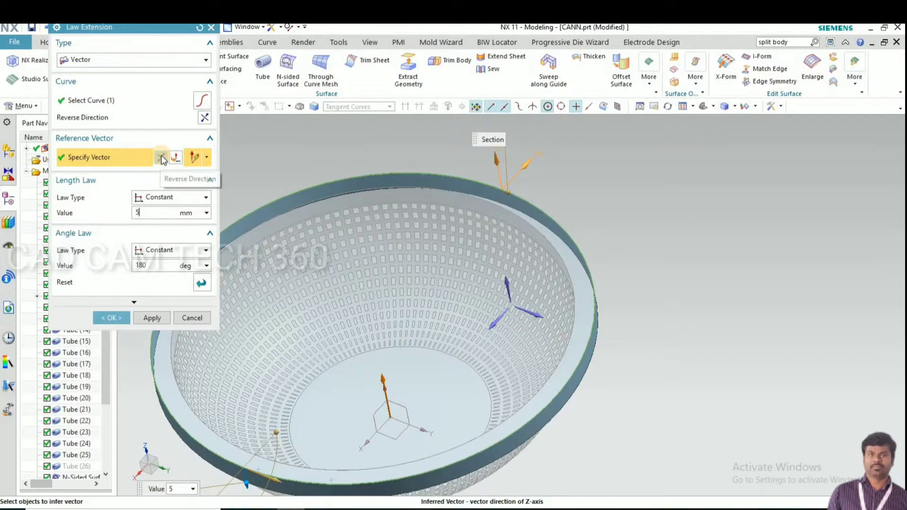
{"action": "left_click", "coordinate": [466, 303]}
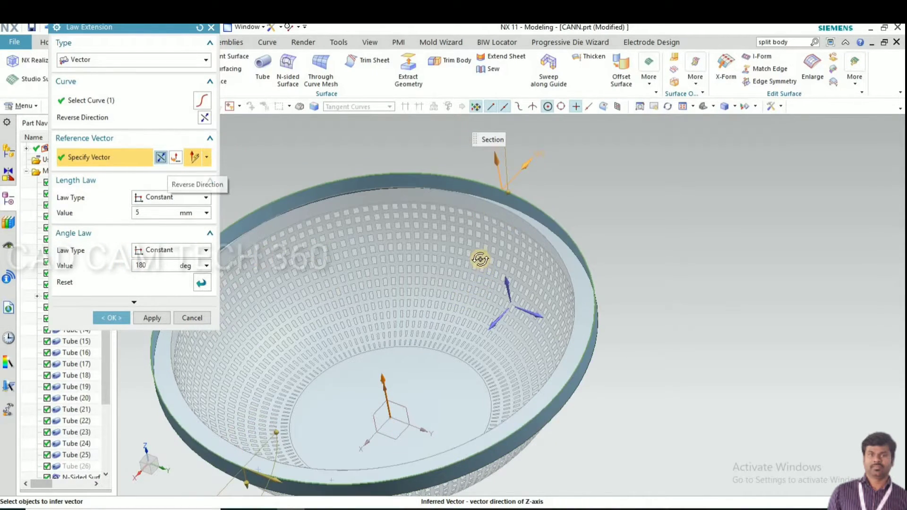
{"action": "middle_click_drag", "start_coordinate": [480, 259], "coordinate": [398, 298]}
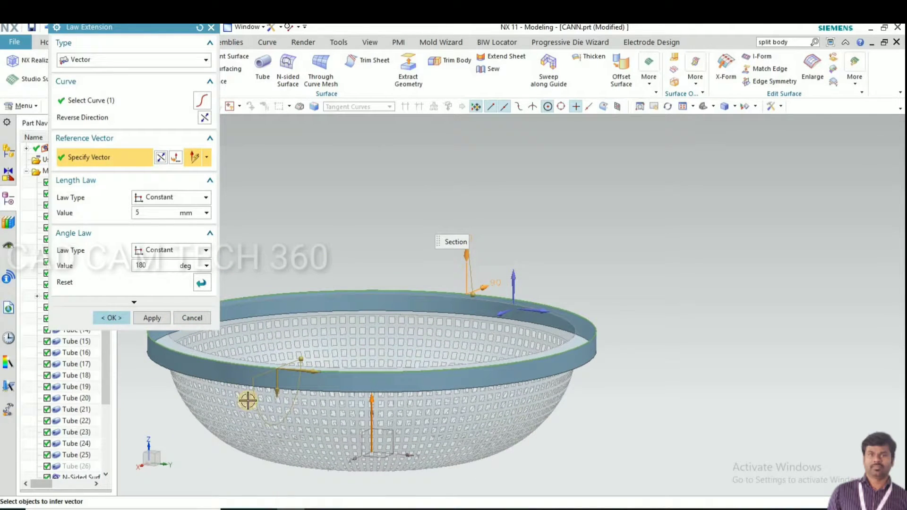
{"action": "scroll", "coordinate": [274, 385], "scroll_direction": "up", "scroll_amount": 3}
{"action": "left_click_drag", "start_coordinate": [287, 374], "coordinate": [287, 359]}
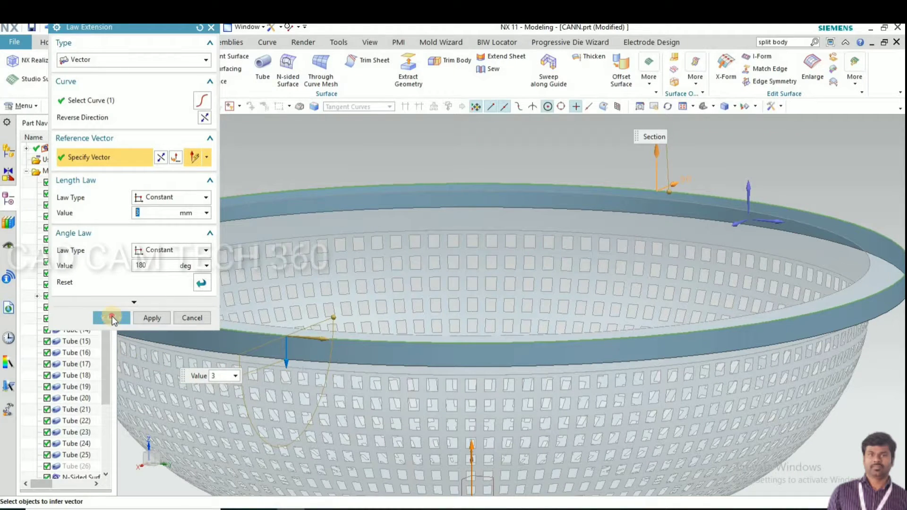
{"action": "left_click", "coordinate": [112, 316]}
- Sew the bowl sheet as target with the three rim sheets as tools
{"action": "scroll", "coordinate": [399, 302], "scroll_direction": "down", "scroll_amount": 3}
{"action": "scroll", "coordinate": [421, 340], "scroll_direction": "down", "scroll_amount": 2}
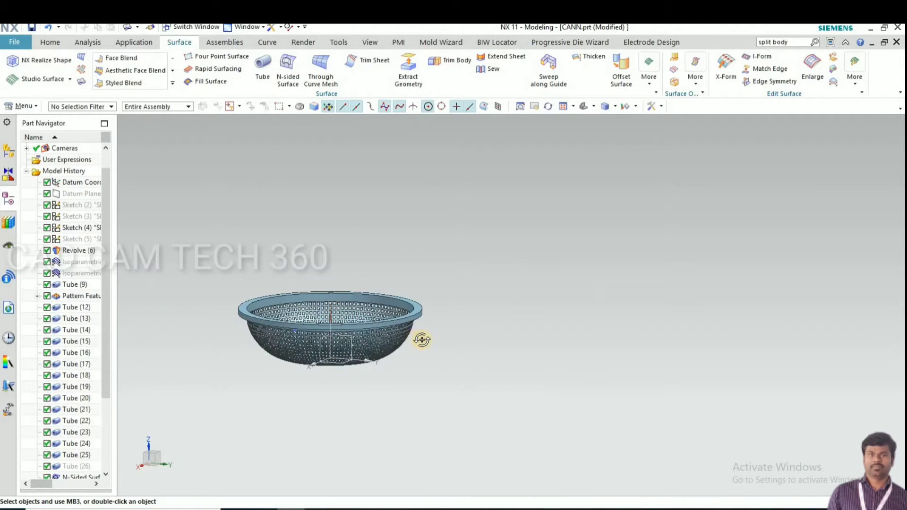
{"action": "middle_click_drag", "start_coordinate": [421, 341], "coordinate": [491, 229]}
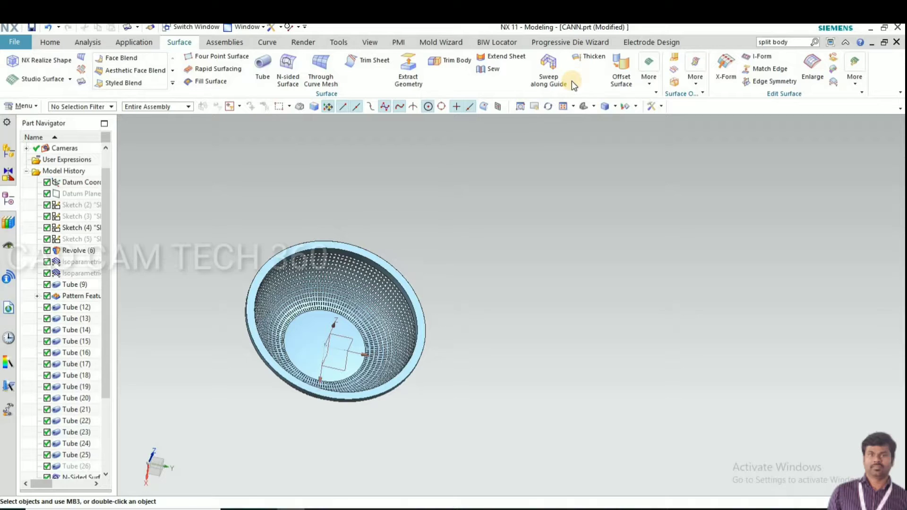
{"action": "left_click", "coordinate": [382, 294]}
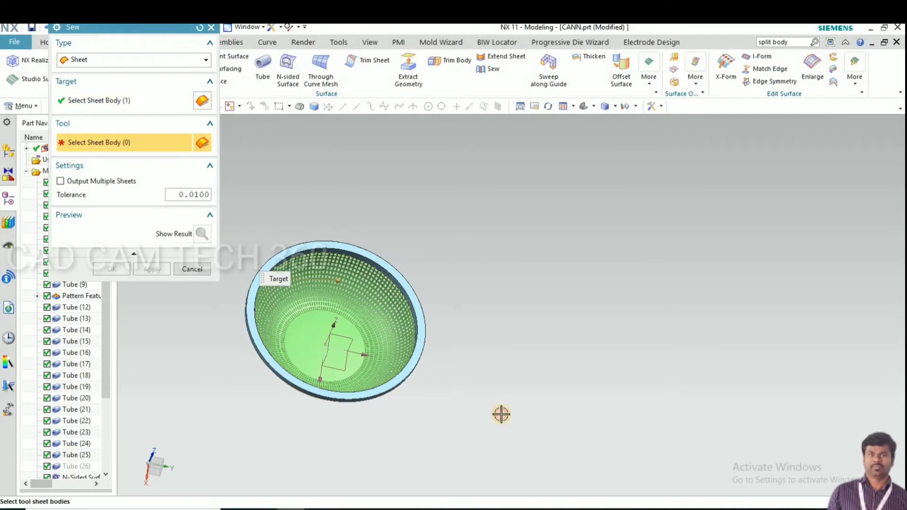
{"action": "left_click_drag", "start_coordinate": [230, 227], "coordinate": [494, 409]}
{"action": "left_click", "coordinate": [109, 269]}
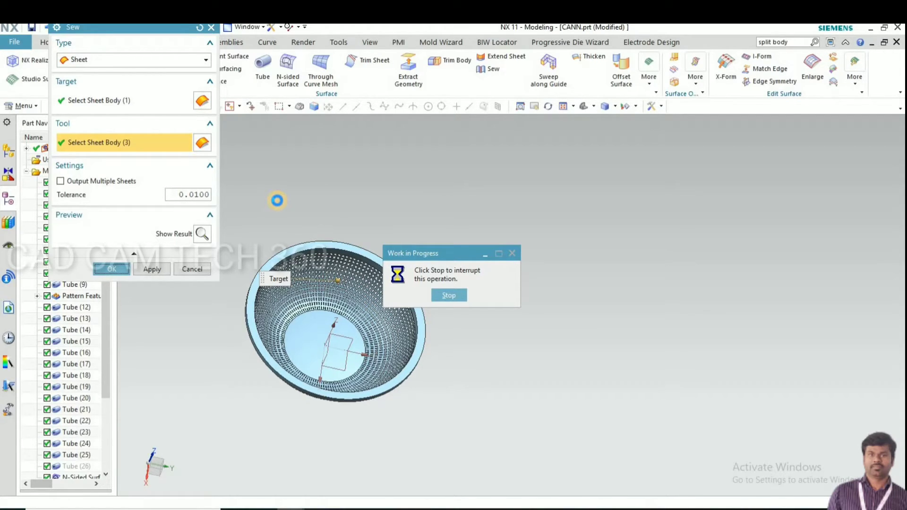
- Orbit and zoom to inspect the sewn bowl from underneath
{"action": "scroll", "coordinate": [480, 251], "scroll_direction": "up", "scroll_amount": 2}
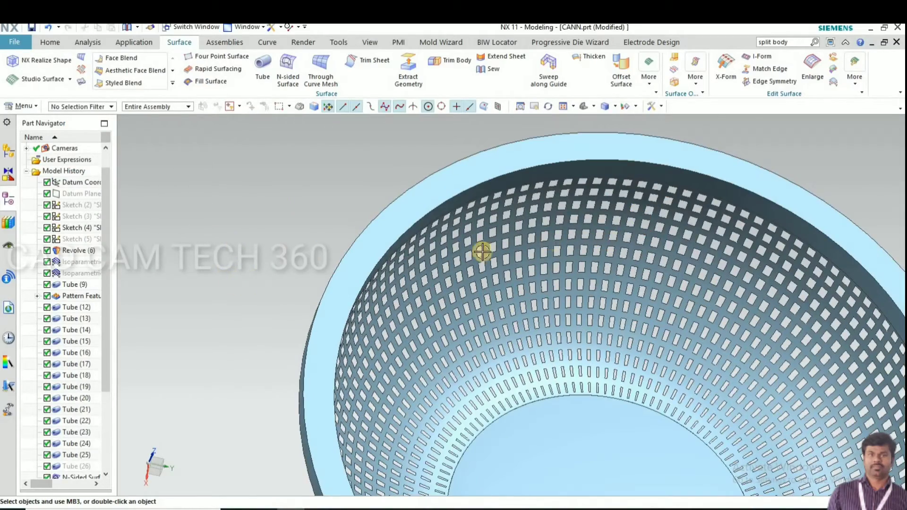
{"action": "scroll", "coordinate": [341, 274], "scroll_direction": "up", "scroll_amount": 2}
{"action": "scroll", "coordinate": [207, 257], "scroll_direction": "up", "scroll_amount": 3}
{"action": "scroll", "coordinate": [417, 342], "scroll_direction": "down", "scroll_amount": 2}
{"action": "scroll", "coordinate": [416, 342], "scroll_direction": "down", "scroll_amount": 5}
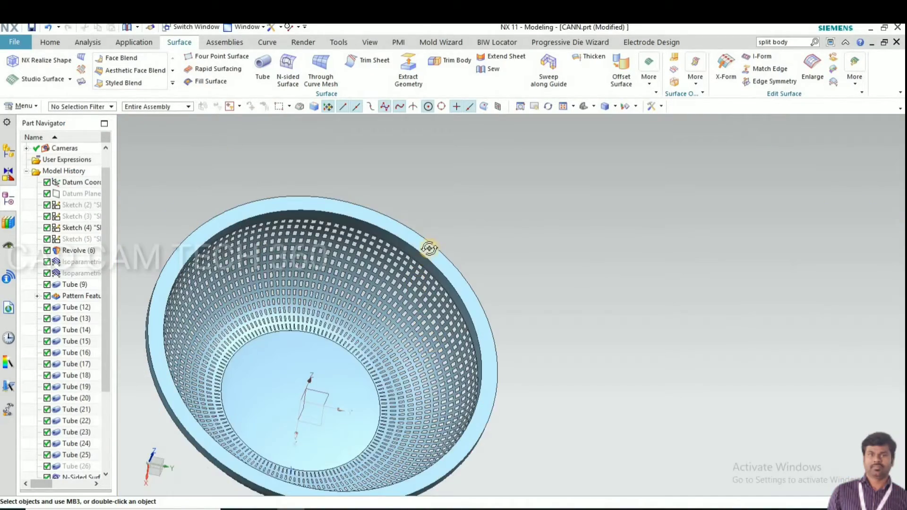
{"action": "middle_click_drag", "start_coordinate": [427, 243], "coordinate": [366, 315]}
{"action": "scroll", "coordinate": [378, 310], "scroll_direction": "up", "scroll_amount": 3}
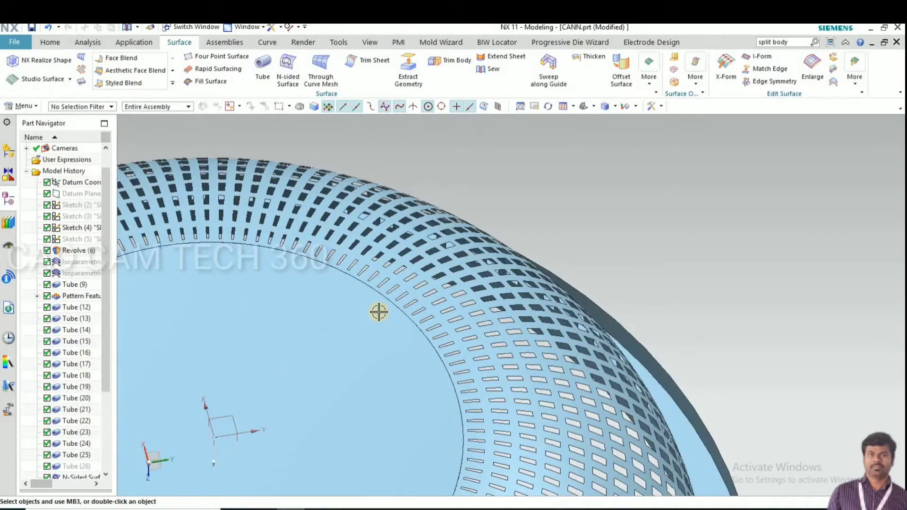
{"action": "scroll", "coordinate": [316, 274], "scroll_direction": "up", "scroll_amount": 2}
{"action": "scroll", "coordinate": [350, 268], "scroll_direction": "down", "scroll_amount": 2}
{"action": "scroll", "coordinate": [425, 276], "scroll_direction": "down", "scroll_amount": 3}
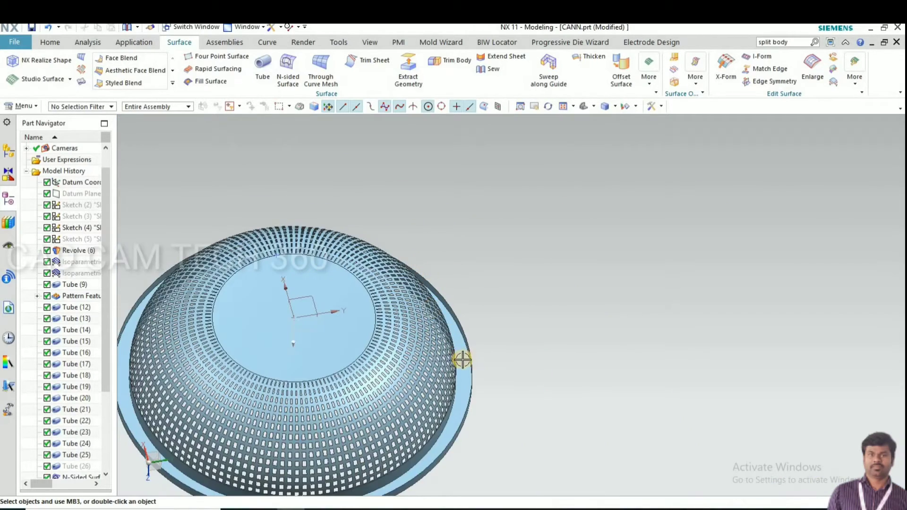
{"action": "scroll", "coordinate": [462, 360], "scroll_direction": "up", "scroll_amount": 3}
{"action": "scroll", "coordinate": [474, 308], "scroll_direction": "up", "scroll_amount": 2}
{"action": "scroll", "coordinate": [488, 287], "scroll_direction": "down", "scroll_amount": 4}
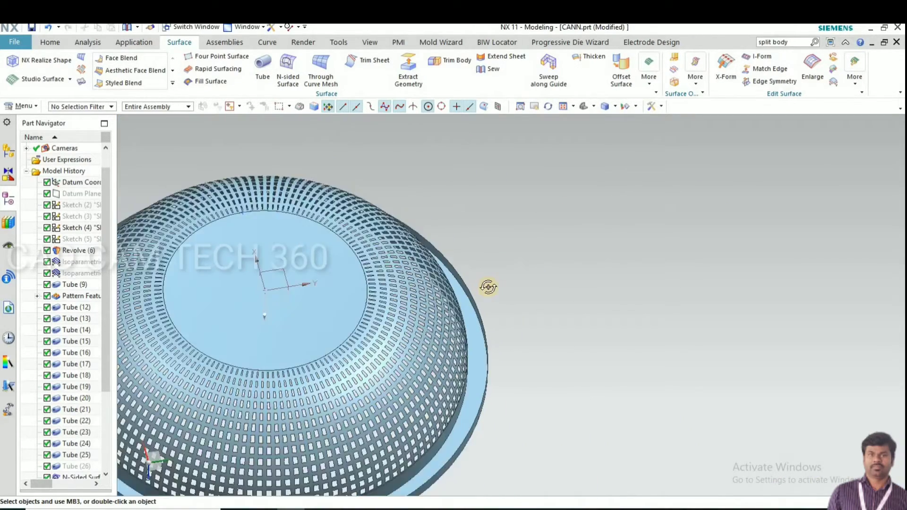
- Turn the bowl upright and start an Edge Blend from the Home tab
{"action": "middle_click_drag", "start_coordinate": [488, 287], "coordinate": [500, 254]}
{"action": "scroll", "coordinate": [307, 156], "scroll_direction": "up", "scroll_amount": 3}
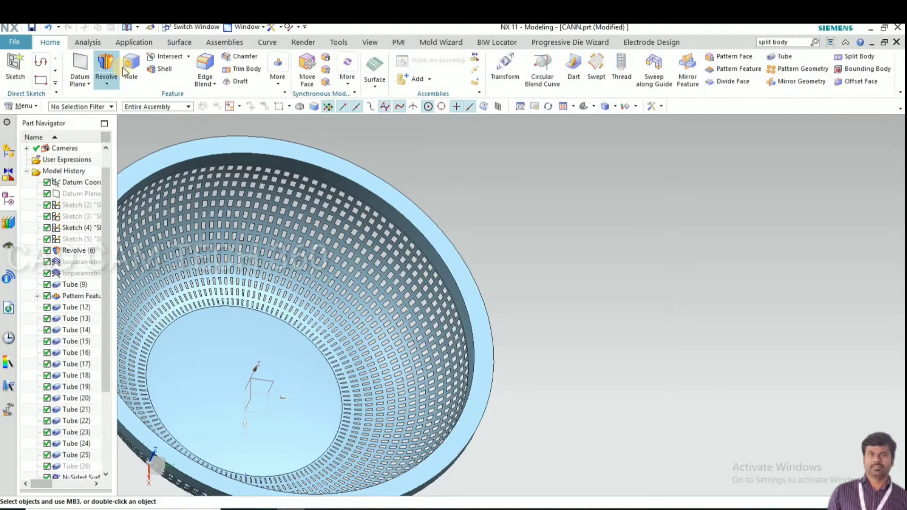
{"action": "left_click", "coordinate": [188, 56]}
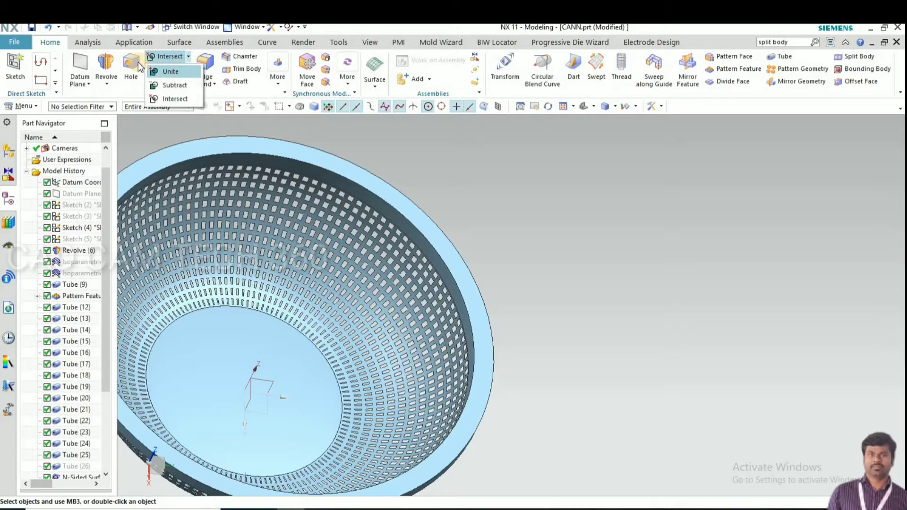
{"action": "left_click", "coordinate": [210, 76]}
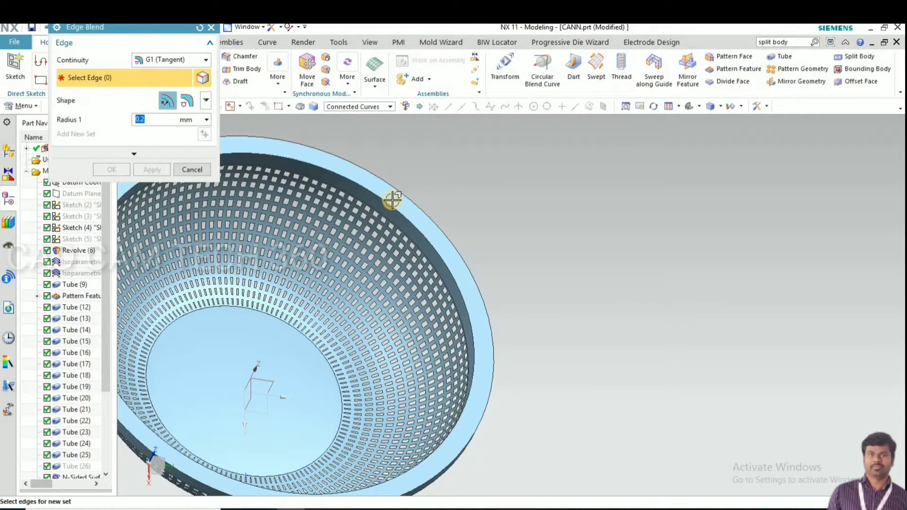
- Round the inner rim edge with a 2 mm edge blend
{"action": "scroll", "coordinate": [392, 206], "scroll_direction": "up", "scroll_amount": 2}
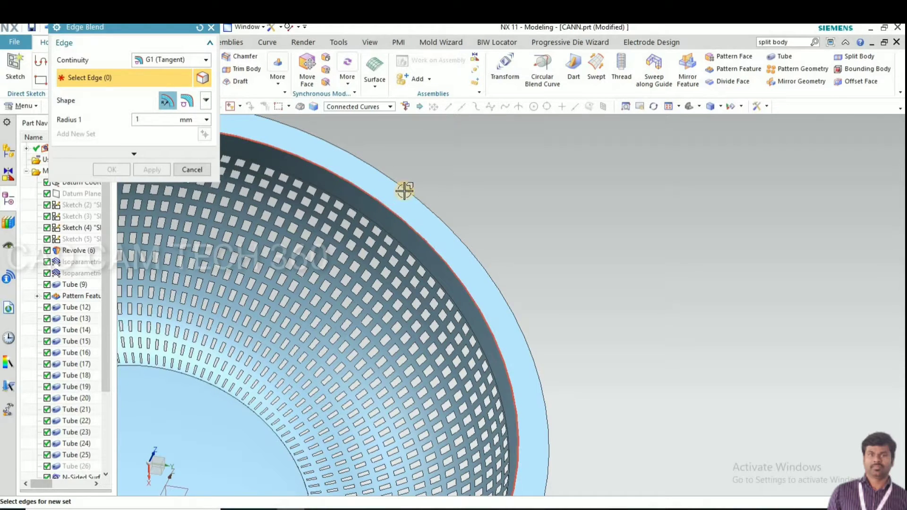
{"action": "left_click", "coordinate": [424, 220]}
{"action": "scroll", "coordinate": [293, 192], "scroll_direction": "down", "scroll_amount": 5}
{"action": "scroll", "coordinate": [391, 185], "scroll_direction": "up", "scroll_amount": 5}
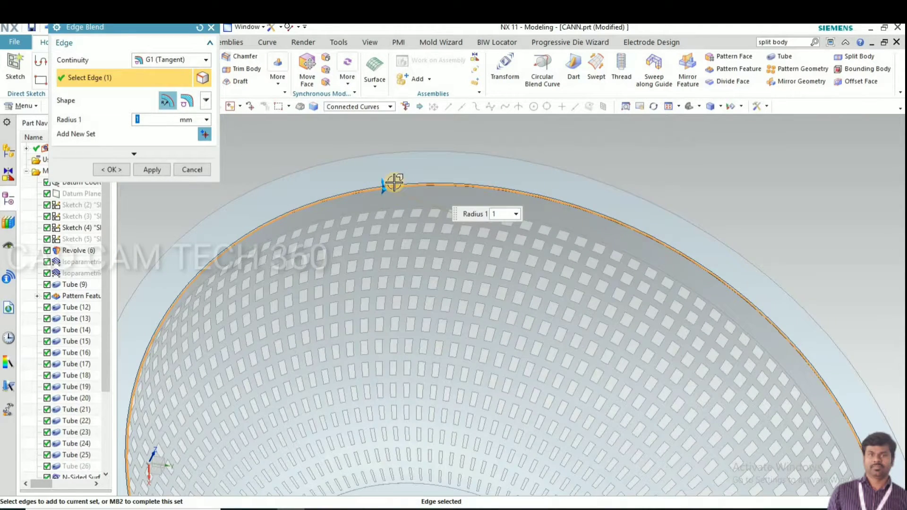
{"action": "scroll", "coordinate": [413, 184], "scroll_direction": "up", "scroll_amount": 3}
{"action": "left_click_drag", "start_coordinate": [416, 171], "coordinate": [411, 158]}
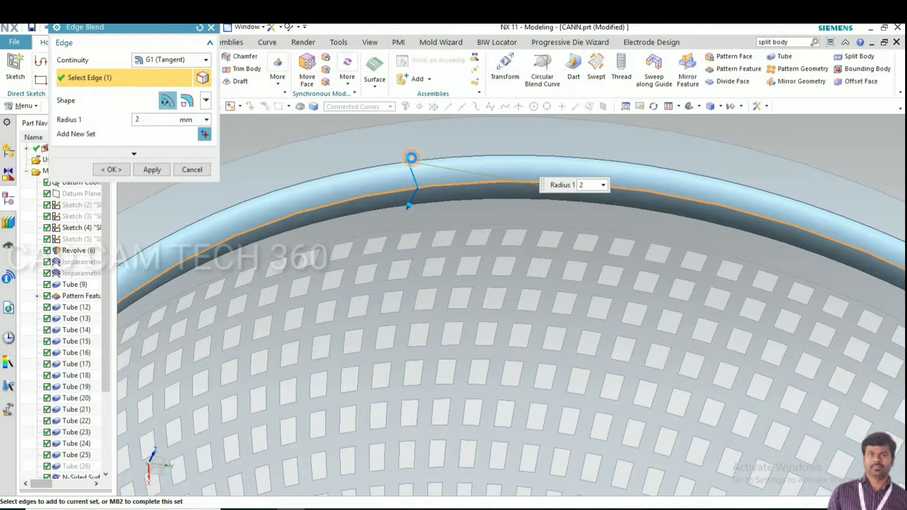
{"action": "left_click", "coordinate": [155, 169]}
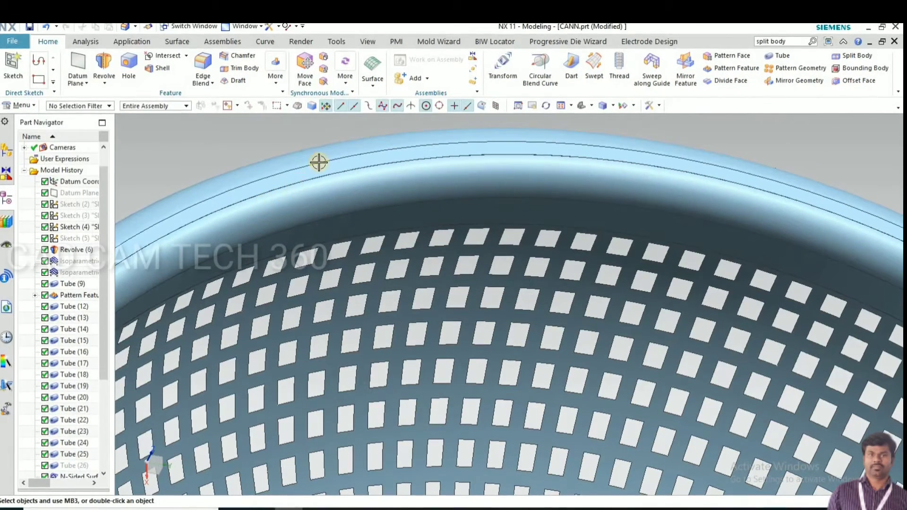
{"action": "scroll", "coordinate": [318, 178], "scroll_direction": "down", "scroll_amount": 3}
{"action": "scroll", "coordinate": [318, 178], "scroll_direction": "down", "scroll_amount": 5}
{"action": "mouse_move", "coordinate": [599, 385]}
{"action": "middle_mouse_down"}
{"action": "mouse_move", "coordinate": [594, 324]}
{"action": "mouse_move", "coordinate": [421, 207]}
{"action": "middle_mouse_up"}
{"action": "scroll", "coordinate": [561, 178], "scroll_direction": "up", "scroll_amount": 3}
{"action": "scroll", "coordinate": [519, 198], "scroll_direction": "up", "scroll_amount": 3}
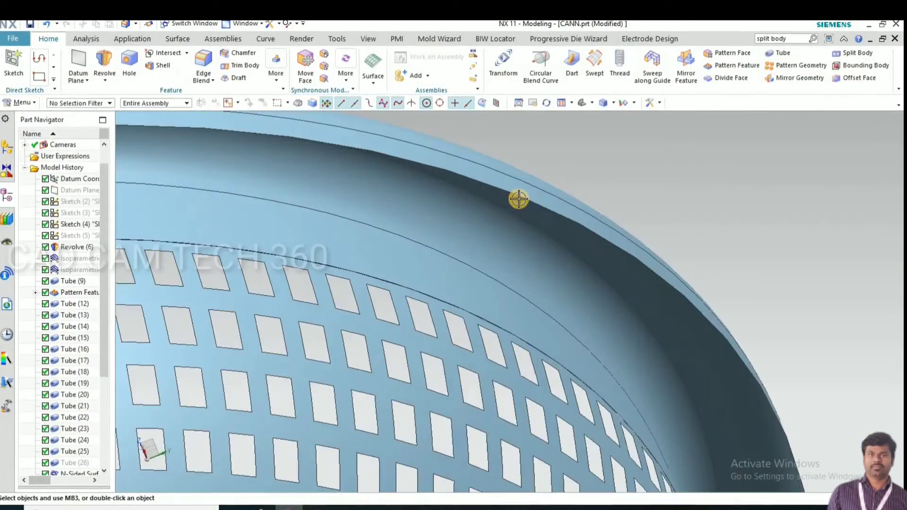
{"action": "scroll", "coordinate": [545, 199], "scroll_direction": "down", "scroll_amount": 5}
{"action": "mouse_move", "coordinate": [610, 245]}
{"action": "middle_mouse_down"}
{"action": "mouse_move", "coordinate": [615, 253]}
{"action": "mouse_move", "coordinate": [643, 213]}
{"action": "middle_mouse_up"}
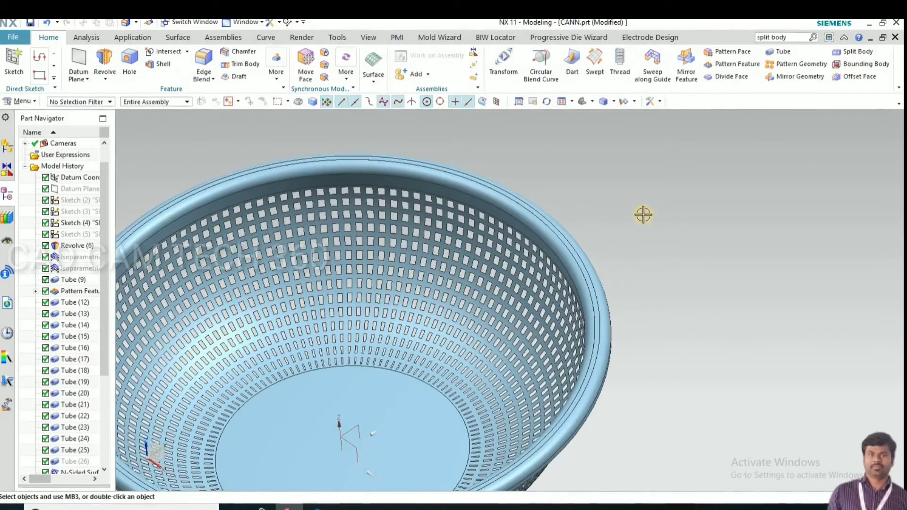
{"action": "scroll", "coordinate": [597, 241], "scroll_direction": "up", "scroll_amount": 3}
{"action": "scroll", "coordinate": [597, 241], "scroll_direction": "down", "scroll_amount": 5}
{"action": "scroll", "coordinate": [449, 379], "scroll_direction": "up", "scroll_amount": 5}
{"action": "scroll", "coordinate": [385, 303], "scroll_direction": "up", "scroll_amount": 3}
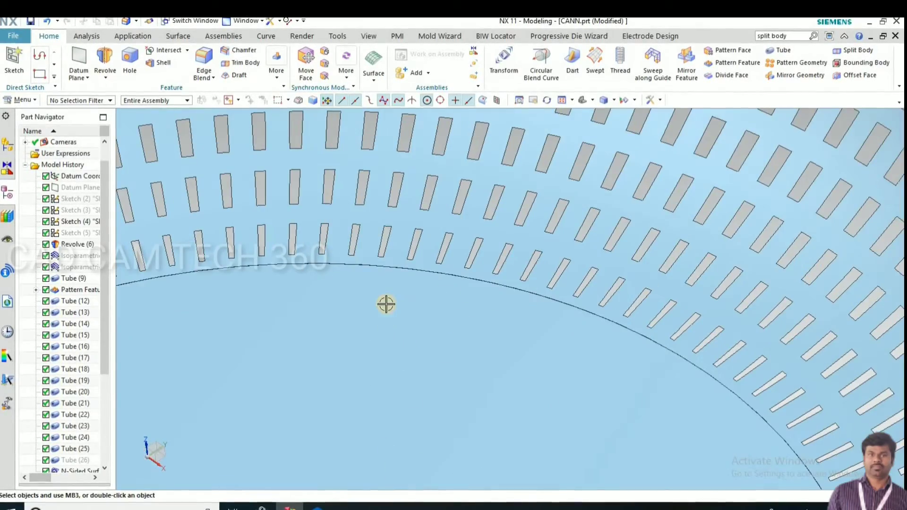
{"action": "scroll", "coordinate": [415, 281], "scroll_direction": "down", "scroll_amount": 5}
{"action": "middle_click_drag", "start_coordinate": [434, 302], "coordinate": [467, 328]}
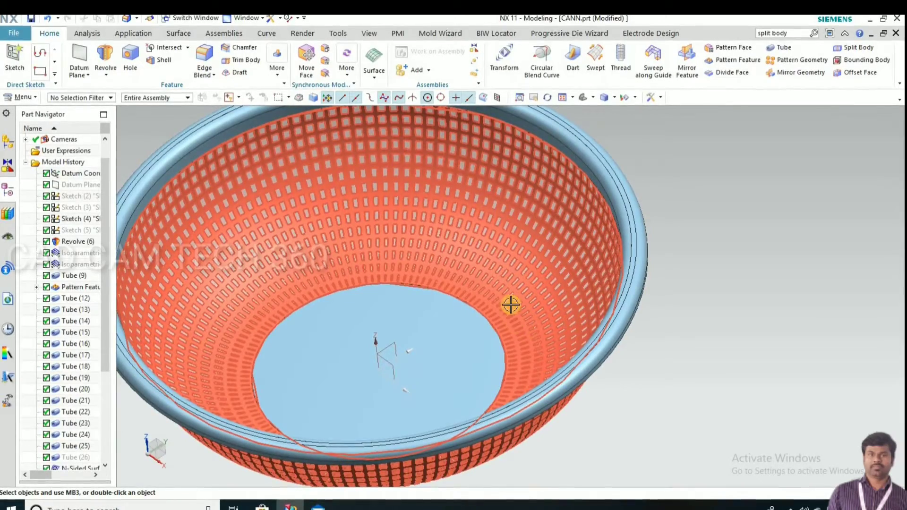
{"action": "scroll", "coordinate": [511, 304], "scroll_direction": "down", "scroll_amount": 3}
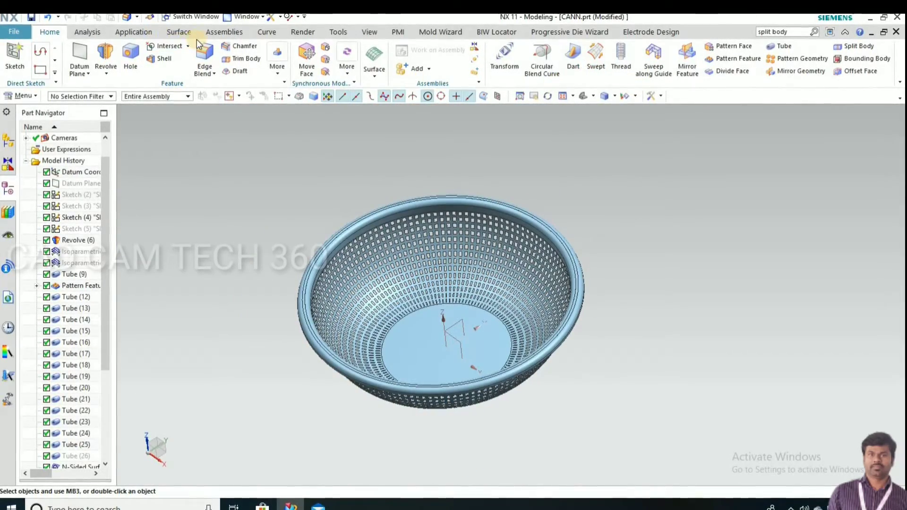
{"action": "left_click", "coordinate": [182, 35]}
{"action": "left_click", "coordinate": [487, 56]}
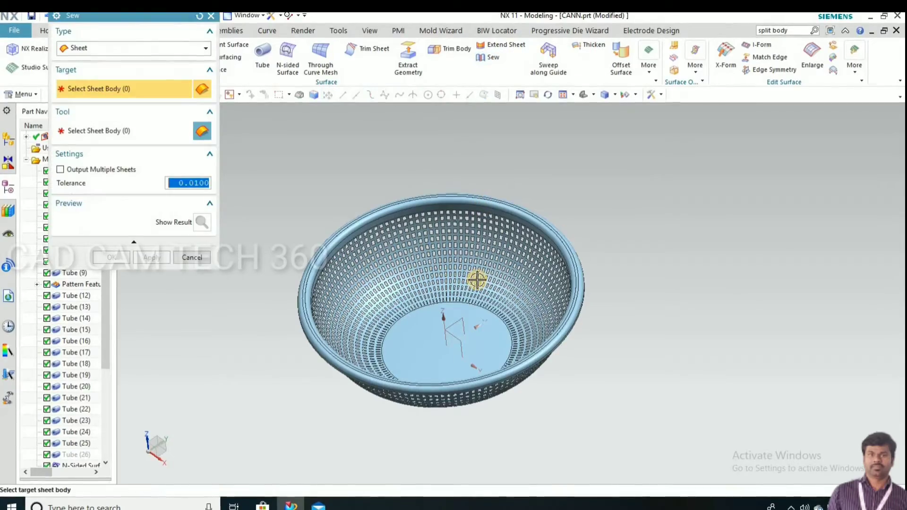
{"action": "scroll", "coordinate": [473, 303], "scroll_direction": "up", "scroll_amount": 3}
{"action": "scroll", "coordinate": [462, 305], "scroll_direction": "down", "scroll_amount": 2}
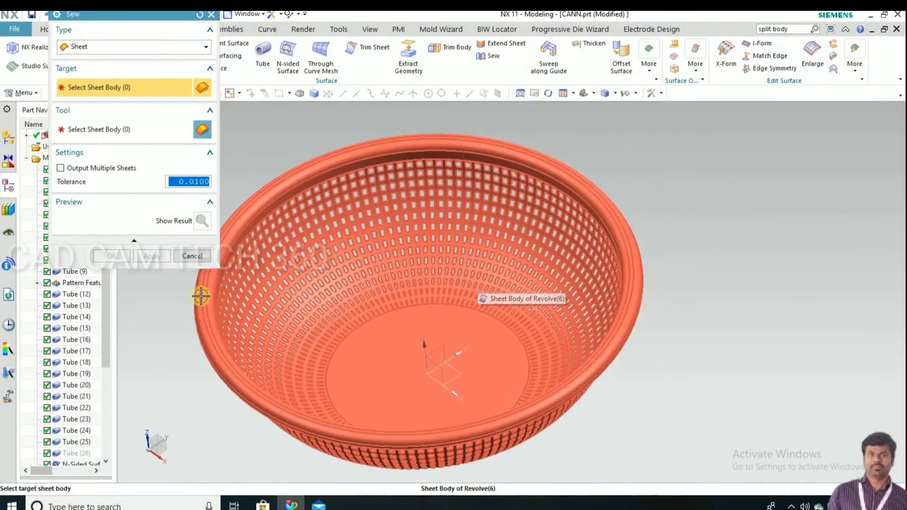
{"action": "left_click", "coordinate": [185, 256]}
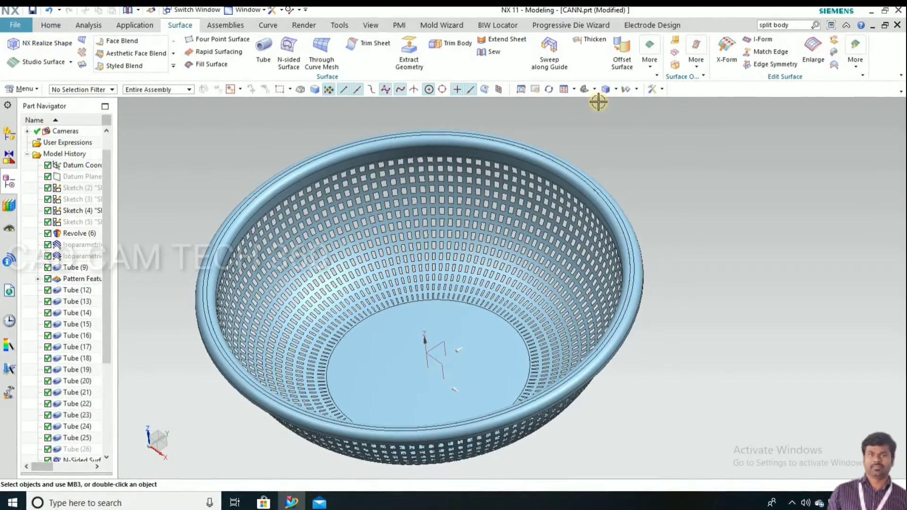
- Thicken the sewn basket sheet faces with a 2 mm first offset
{"action": "left_click", "coordinate": [588, 45]}
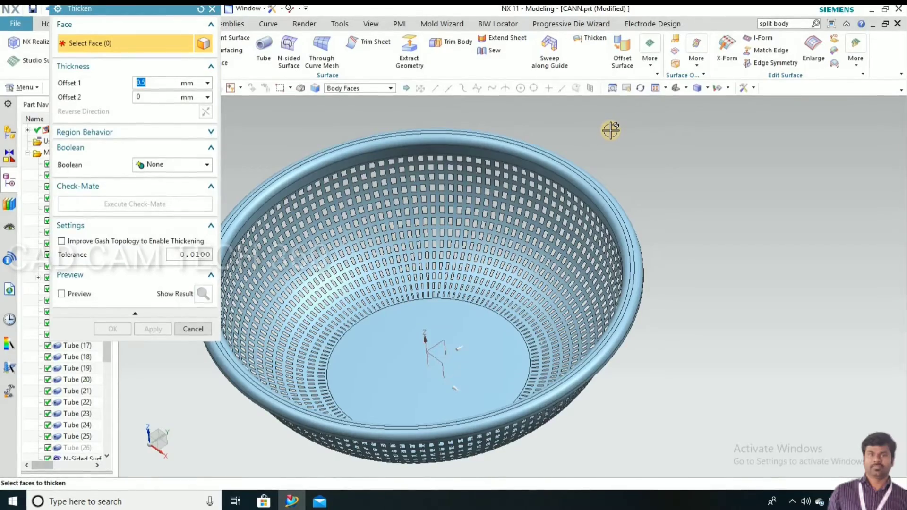
{"action": "key", "text": "BackSpace"}
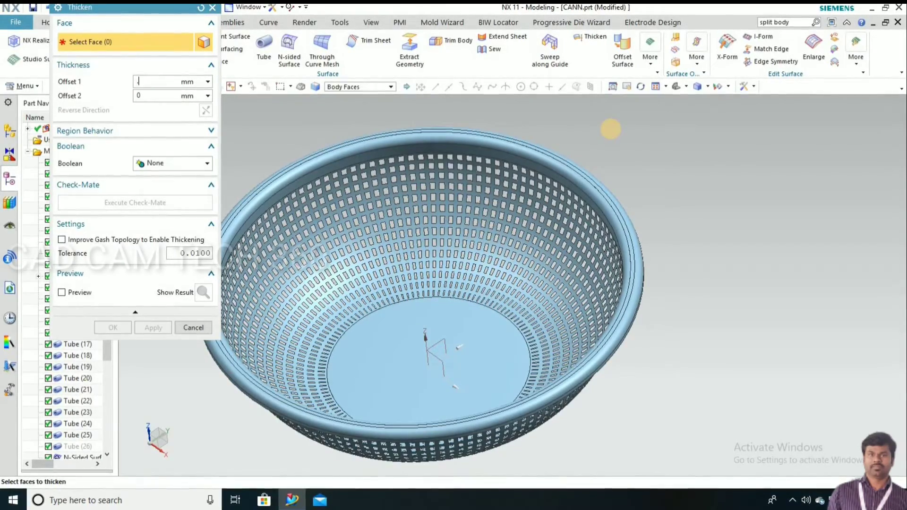
{"action": "type", "text": "2"}
{"action": "scroll", "coordinate": [582, 179], "scroll_direction": "up", "scroll_amount": 3}
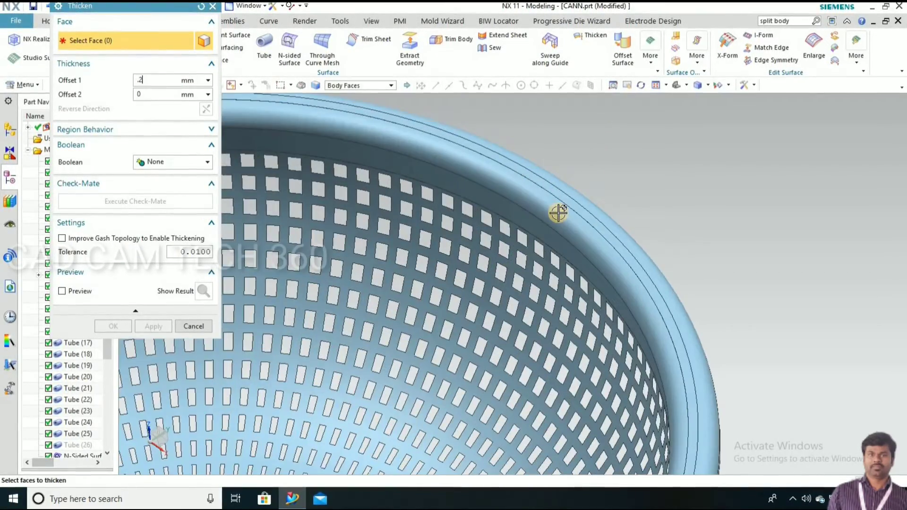
{"action": "scroll", "coordinate": [569, 198], "scroll_direction": "down", "scroll_amount": 3}
{"action": "left_click", "coordinate": [584, 178]}
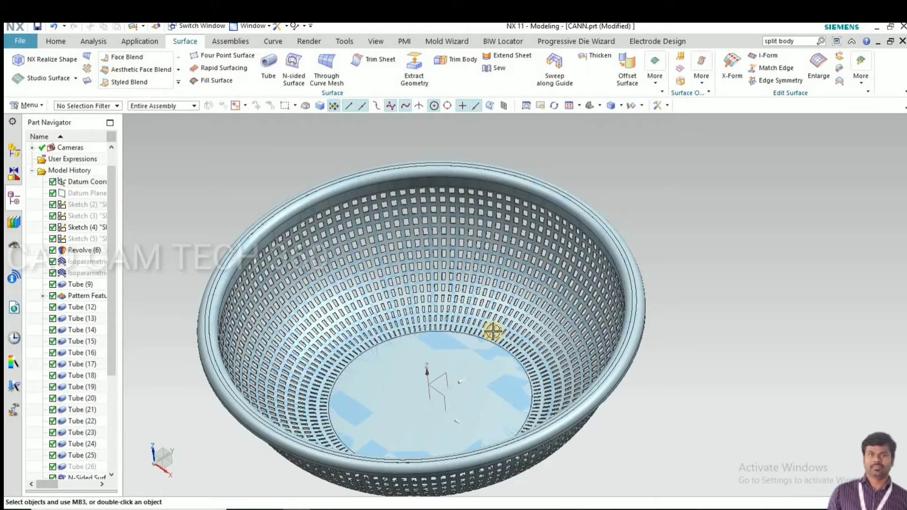
- Hide the Revolve sheet body, picking it from QuickPick with Ctrl+B
{"action": "key", "text": "ctrl+b"}
{"action": "scroll", "coordinate": [448, 348], "scroll_direction": "up", "scroll_amount": 3}
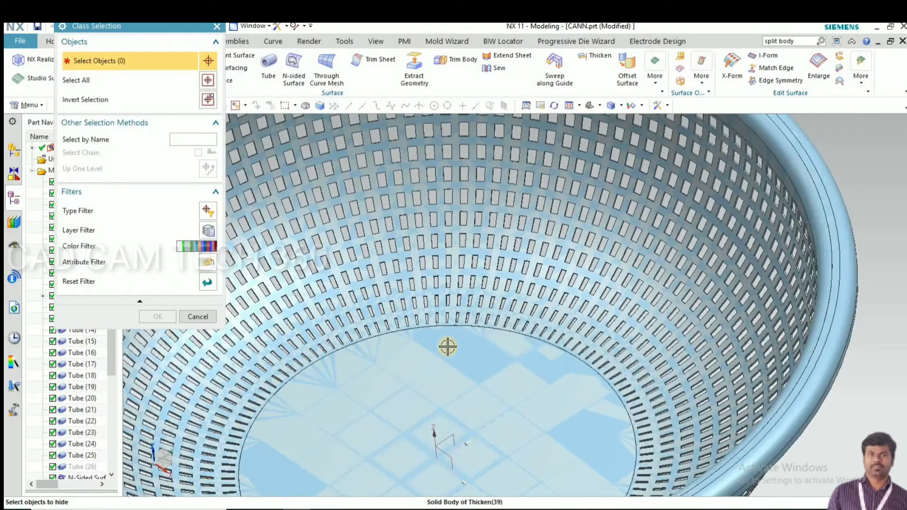
{"action": "left_click", "coordinate": [447, 347]}
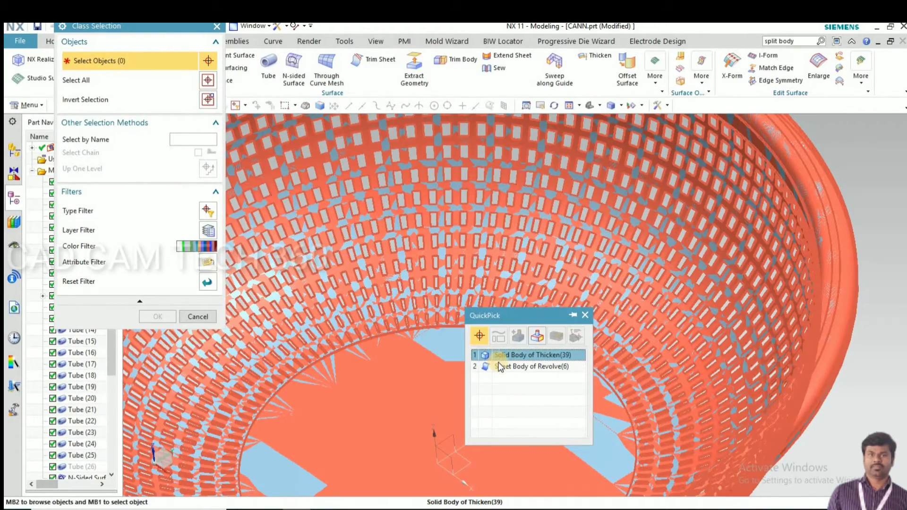
{"action": "left_click", "coordinate": [487, 367]}
{"action": "left_click", "coordinate": [162, 317]}
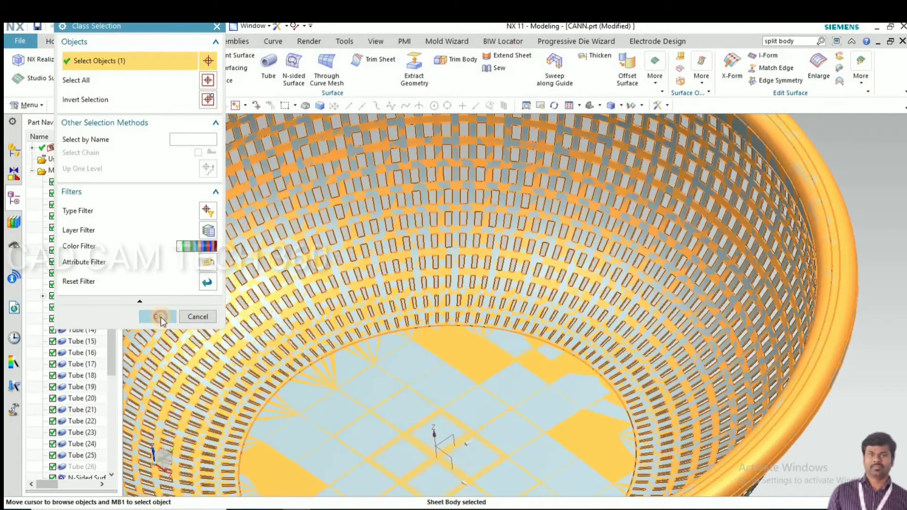
- Orbit to inspect the basket's underside and interior, then stop the lengthy update
{"action": "scroll", "coordinate": [435, 310], "scroll_direction": "down", "scroll_amount": 2}
{"action": "scroll", "coordinate": [594, 365], "scroll_direction": "down", "scroll_amount": 2}
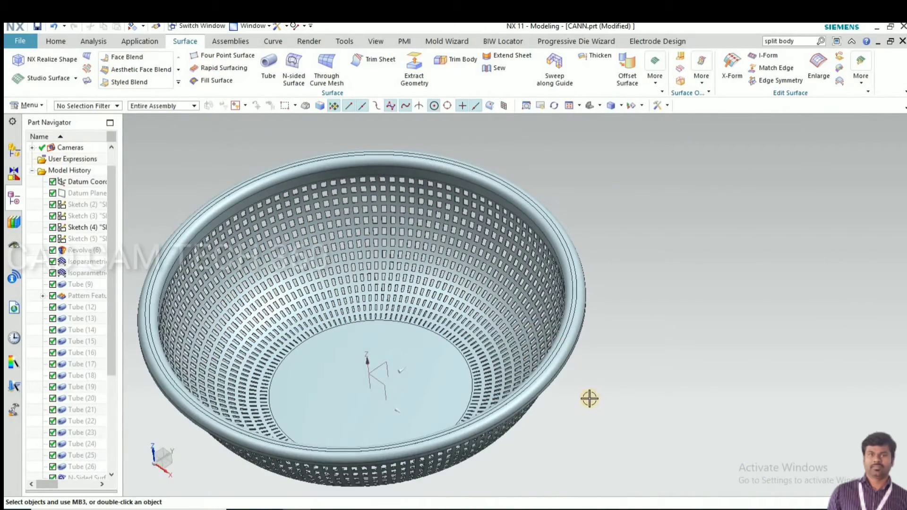
{"action": "mouse_move", "coordinate": [605, 397]}
{"action": "middle_mouse_down"}
{"action": "mouse_move", "coordinate": [644, 287]}
{"action": "mouse_move", "coordinate": [574, 253]}
{"action": "middle_mouse_up"}
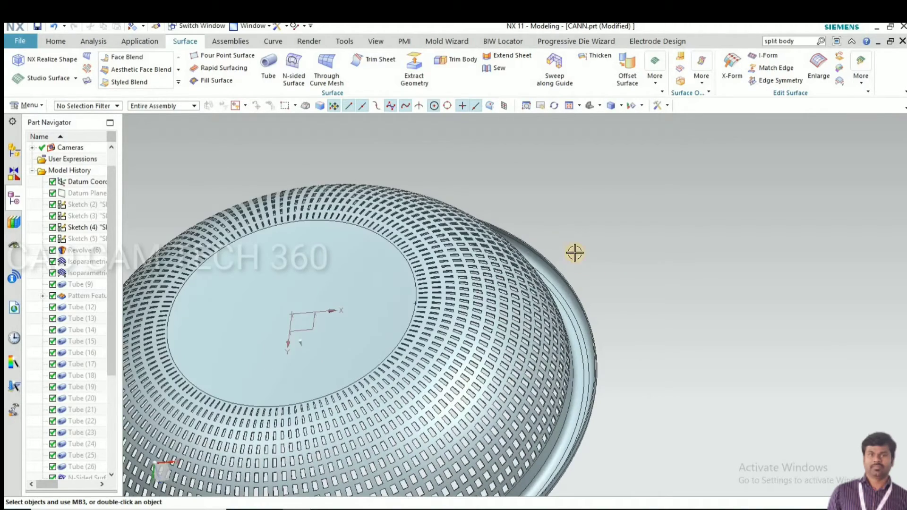
{"action": "scroll", "coordinate": [552, 207], "scroll_direction": "down", "scroll_amount": 3}
{"action": "mouse_move", "coordinate": [579, 310]}
{"action": "middle_mouse_down"}
{"action": "mouse_move", "coordinate": [582, 339]}
{"action": "mouse_move", "coordinate": [535, 274]}
{"action": "middle_mouse_up"}
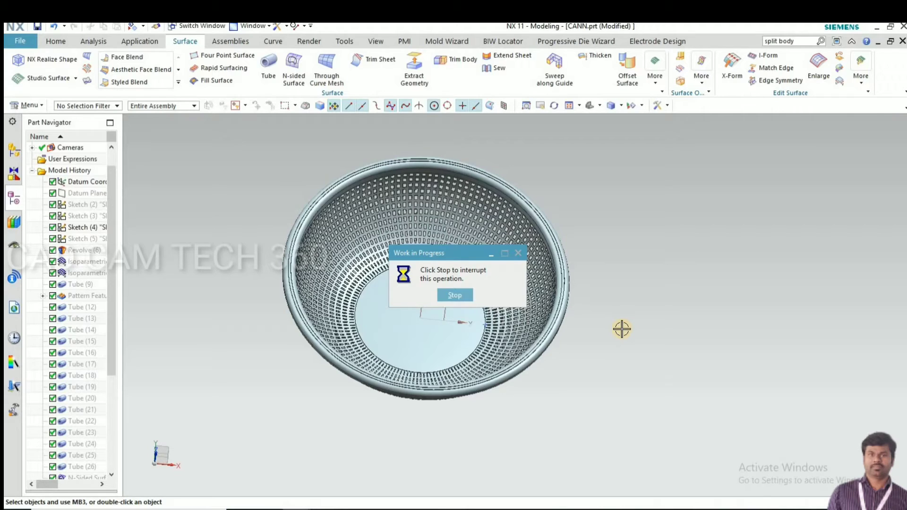
{"action": "left_click", "coordinate": [456, 295]}
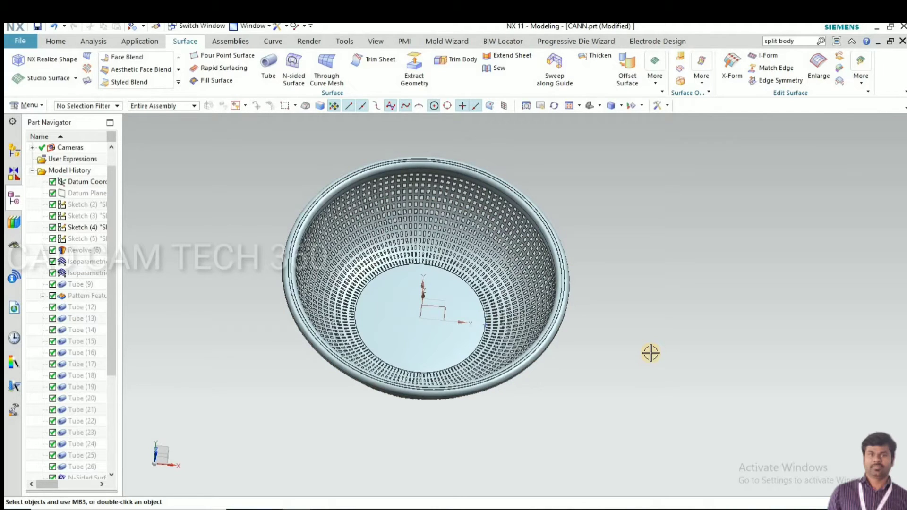
- Change the basket body's display colour to Red via Ctrl+J
{"action": "key", "text": "ctrl+j"}
{"action": "left_click", "coordinate": [553, 318]}
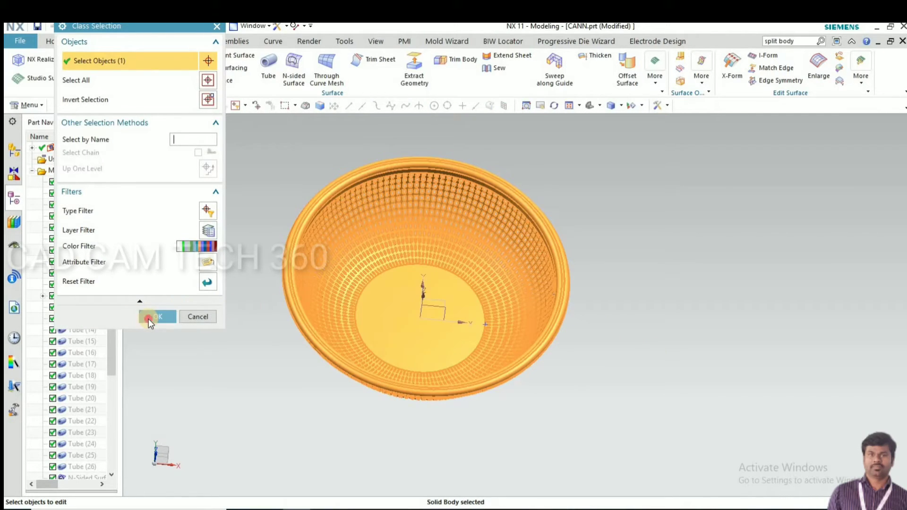
{"action": "left_click", "coordinate": [152, 317]}
{"action": "left_click", "coordinate": [180, 97]}
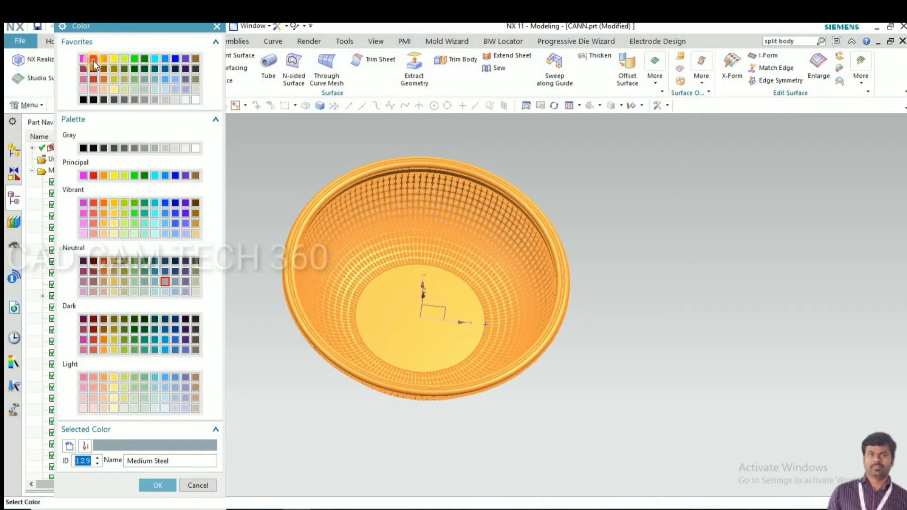
{"action": "left_click", "coordinate": [93, 59]}
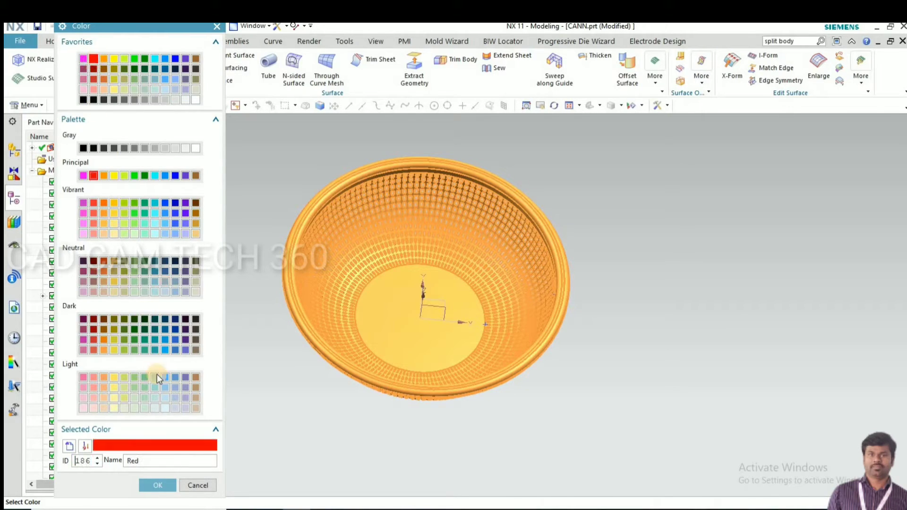
{"action": "left_click", "coordinate": [155, 485]}
{"action": "left_click", "coordinate": [117, 349]}
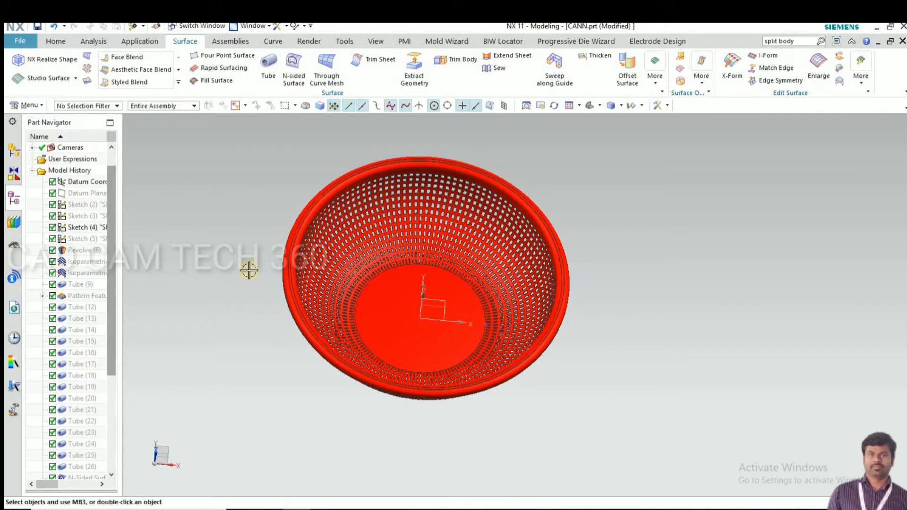
{"action": "scroll", "coordinate": [483, 213], "scroll_direction": "up", "scroll_amount": 5}
{"action": "key", "text": "ctrl+f"}
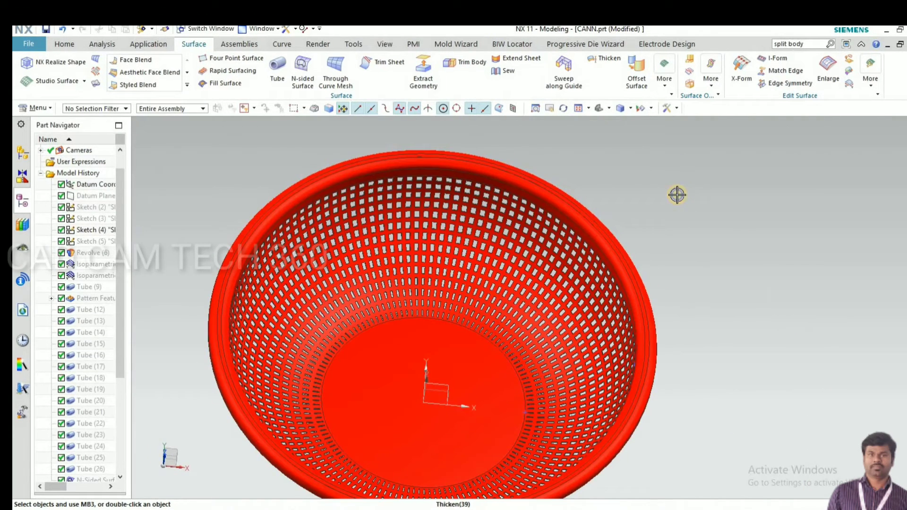
{"action": "right_click_drag", "start_coordinate": [679, 188], "coordinate": [701, 175]}
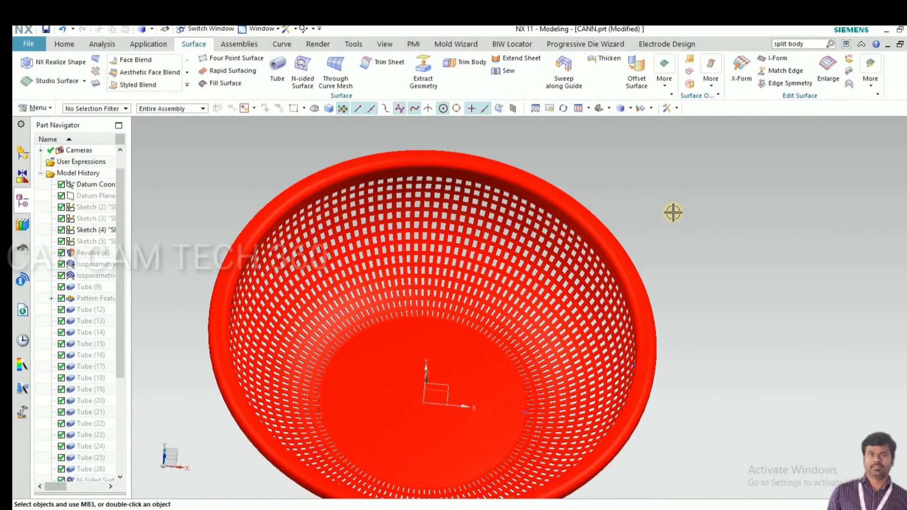
{"action": "scroll", "coordinate": [673, 213], "scroll_direction": "down", "scroll_amount": 2}
{"action": "right_click_drag", "start_coordinate": [672, 213], "coordinate": [671, 193]}
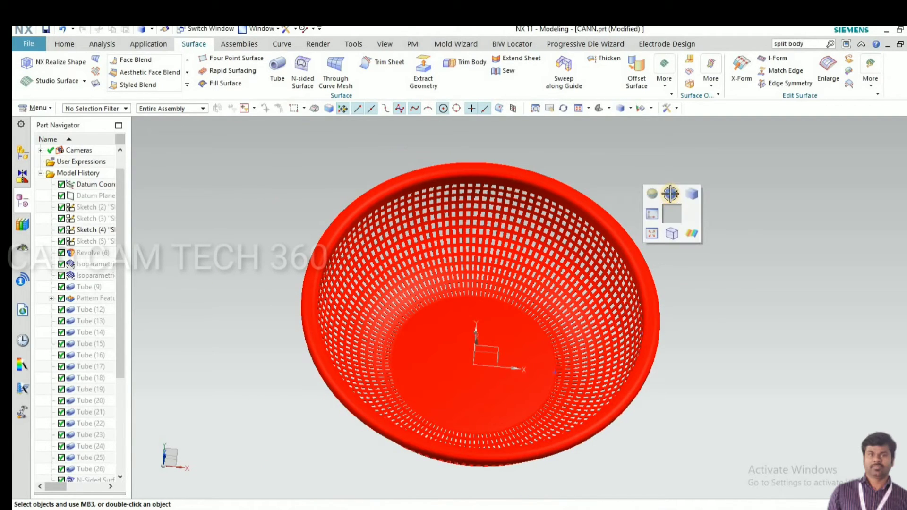
{"action": "left_click", "coordinate": [667, 212]}
{"action": "scroll", "coordinate": [634, 277], "scroll_direction": "up", "scroll_amount": 2}
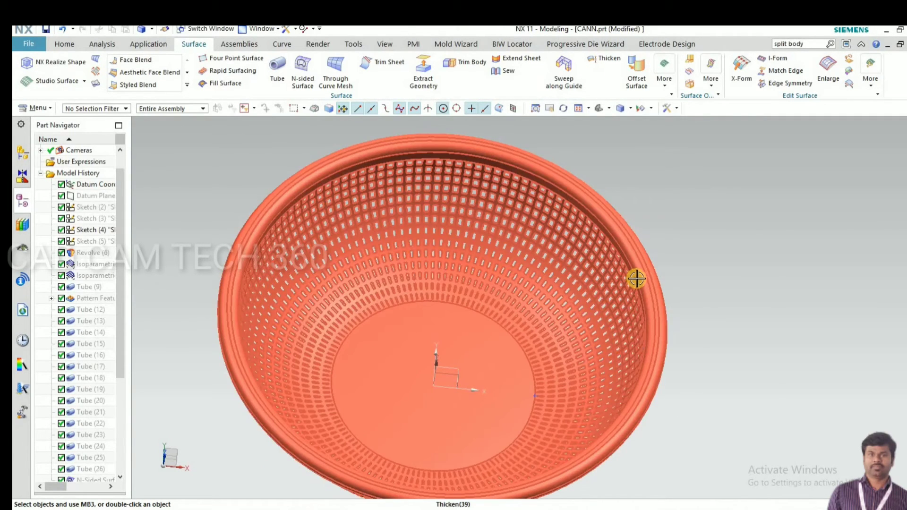
{"action": "left_click", "coordinate": [397, 279]}
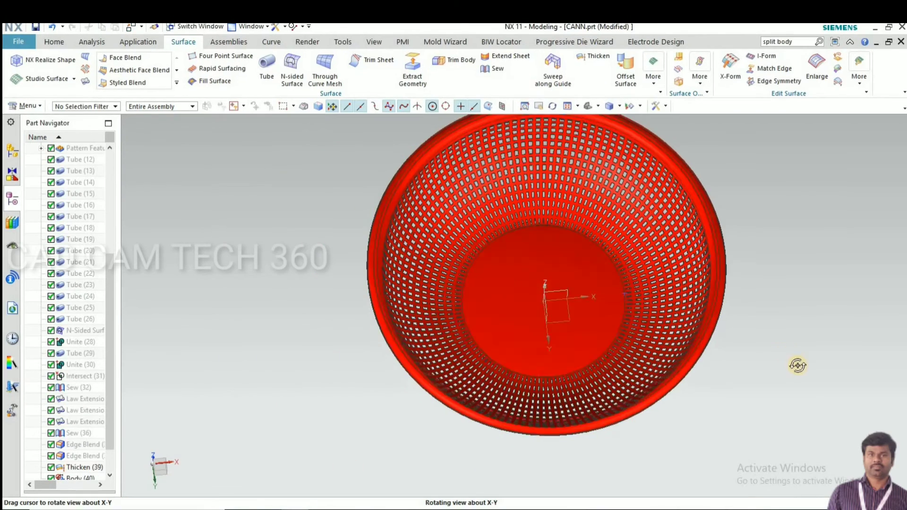
{"action": "mouse_move", "coordinate": [797, 365]}
{"action": "middle_mouse_down"}
{"action": "mouse_move", "coordinate": [797, 379]}
{"action": "mouse_move", "coordinate": [778, 389]}
{"action": "middle_mouse_up"}
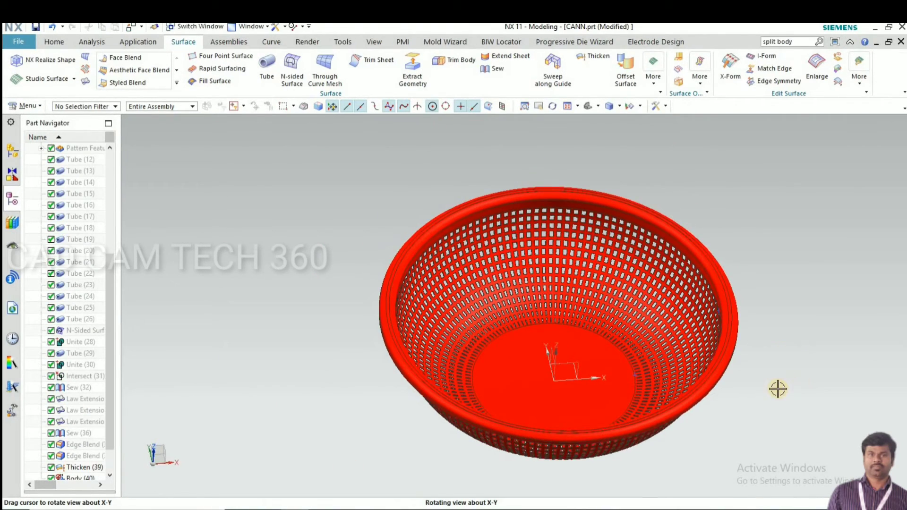
{"action": "scroll", "coordinate": [775, 391], "scroll_direction": "up", "scroll_amount": 1}
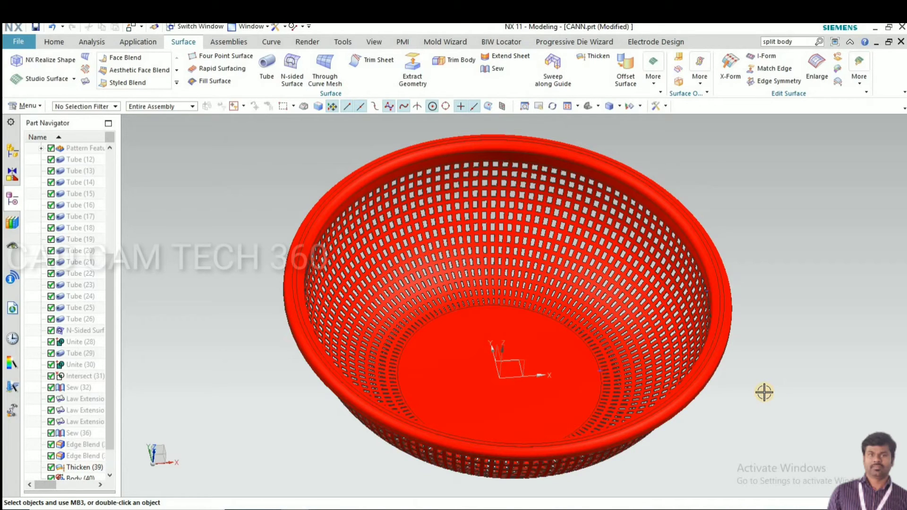
{"action": "scroll", "coordinate": [765, 375], "scroll_direction": "down", "scroll_amount": 1}
{"action": "mouse_move", "coordinate": [756, 384]}
{"action": "middle_mouse_down"}
{"action": "mouse_move", "coordinate": [746, 378]}
{"action": "mouse_move", "coordinate": [742, 397]}
{"action": "mouse_move", "coordinate": [732, 310]}
{"action": "middle_mouse_up"}
{"action": "scroll", "coordinate": [741, 399], "scroll_direction": "up", "scroll_amount": 2}
{"action": "scroll", "coordinate": [741, 398], "scroll_direction": "down", "scroll_amount": 2}
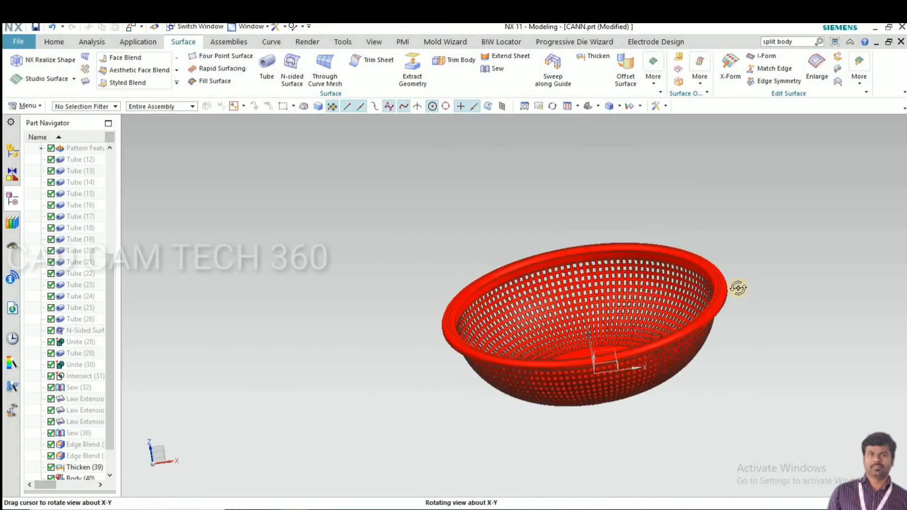
{"action": "scroll", "coordinate": [719, 326], "scroll_direction": "up", "scroll_amount": 3}
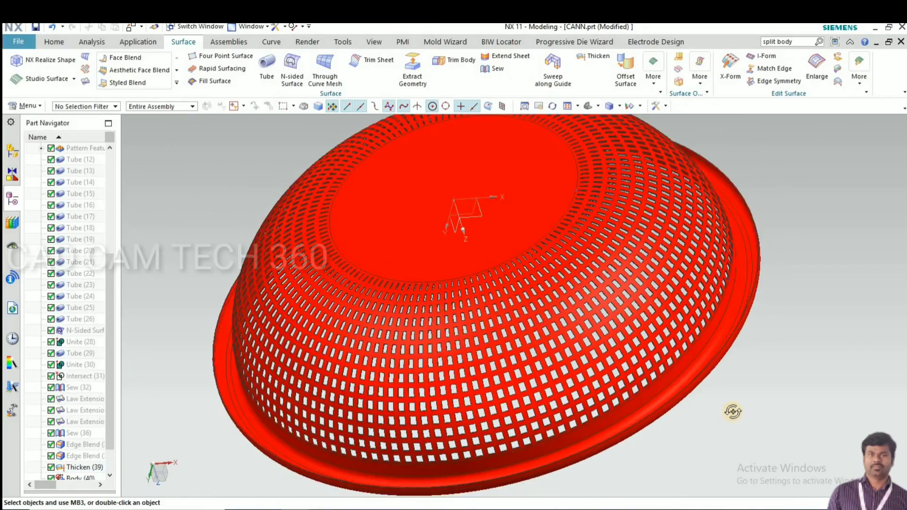
{"action": "middle_click_drag", "start_coordinate": [733, 412], "coordinate": [709, 400]}
{"action": "scroll", "coordinate": [709, 395], "scroll_direction": "up", "scroll_amount": 3}
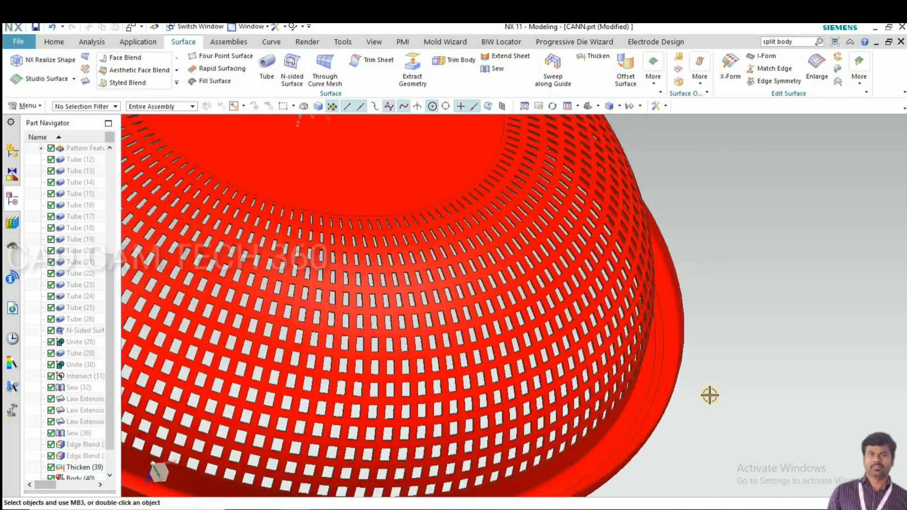
{"action": "scroll", "coordinate": [701, 367], "scroll_direction": "up", "scroll_amount": 1}
{"action": "scroll", "coordinate": [729, 247], "scroll_direction": "down", "scroll_amount": 4}
{"action": "mouse_move", "coordinate": [731, 358]}
{"action": "middle_mouse_down"}
{"action": "mouse_move", "coordinate": [740, 316]}
{"action": "mouse_move", "coordinate": [757, 335]}
{"action": "middle_mouse_up"}
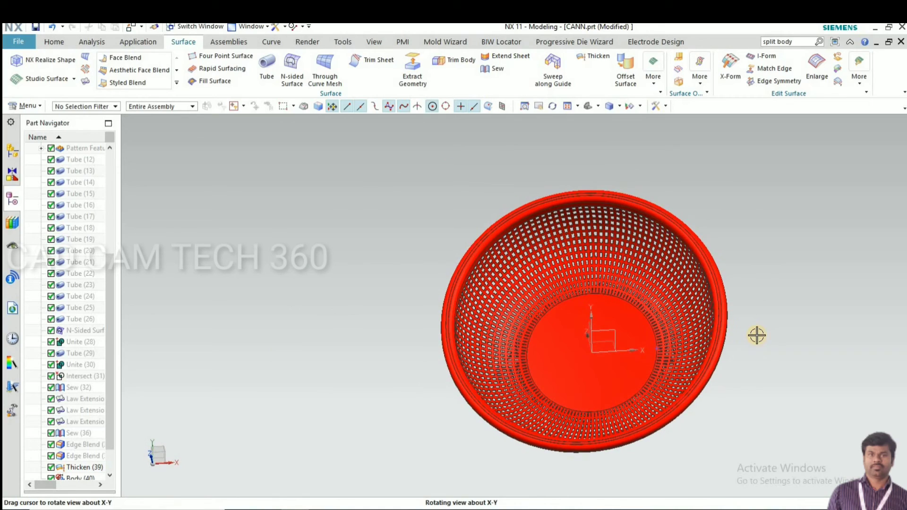
{"action": "scroll", "coordinate": [749, 325], "scroll_direction": "down", "scroll_amount": 2}
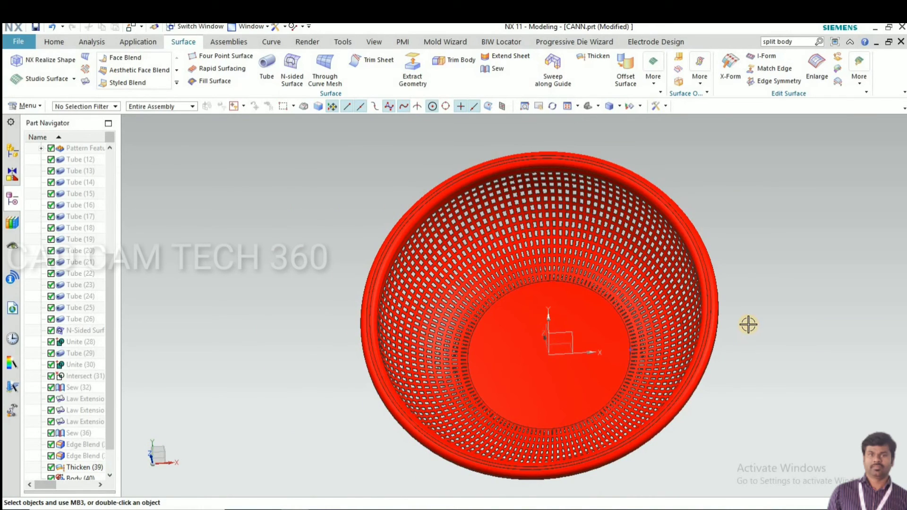